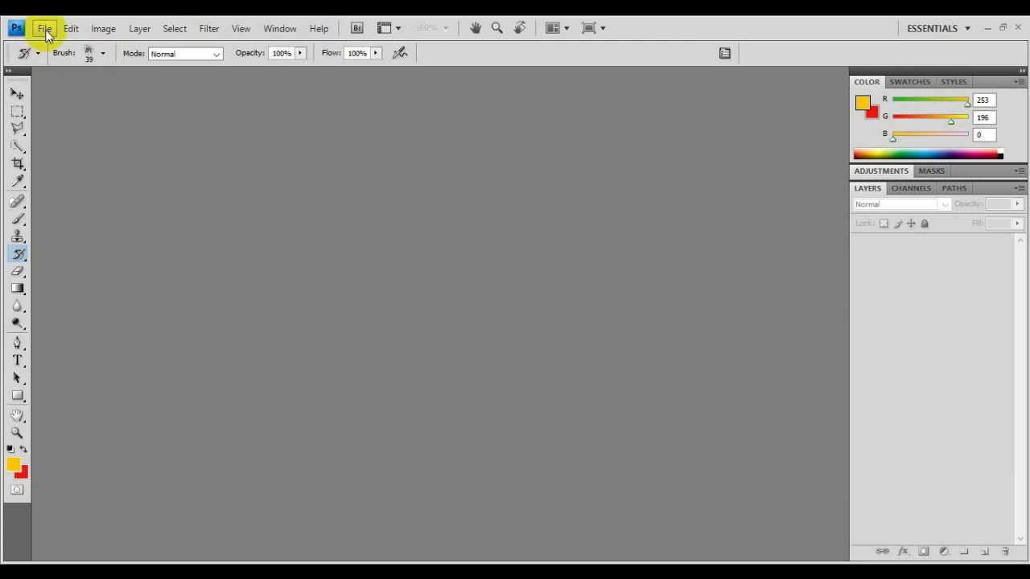
# Create a new document 33 cm wide and 45 cm high, filled with the background colour
pyautogui.click(45, 31)
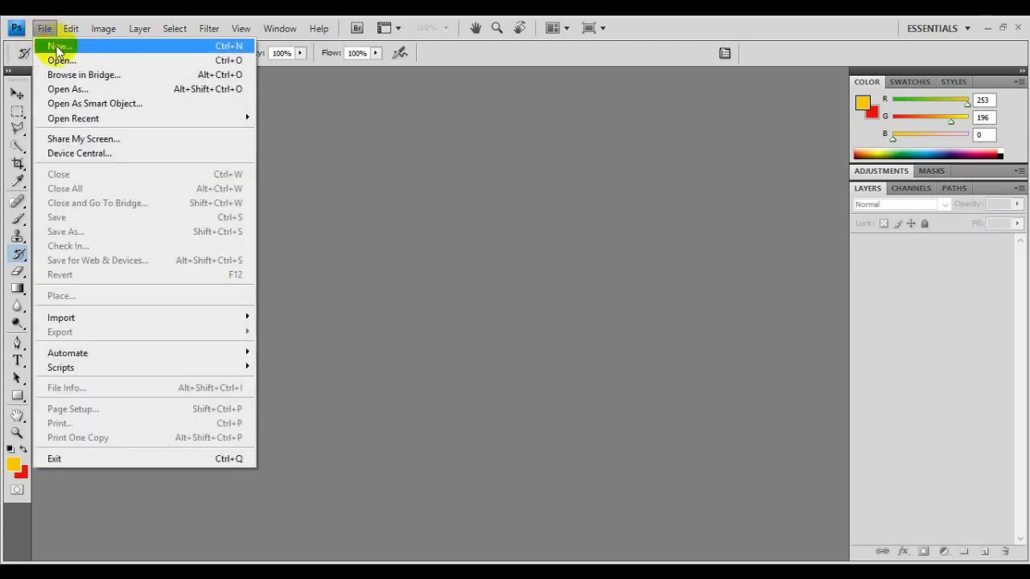
pyautogui.click(58, 49)
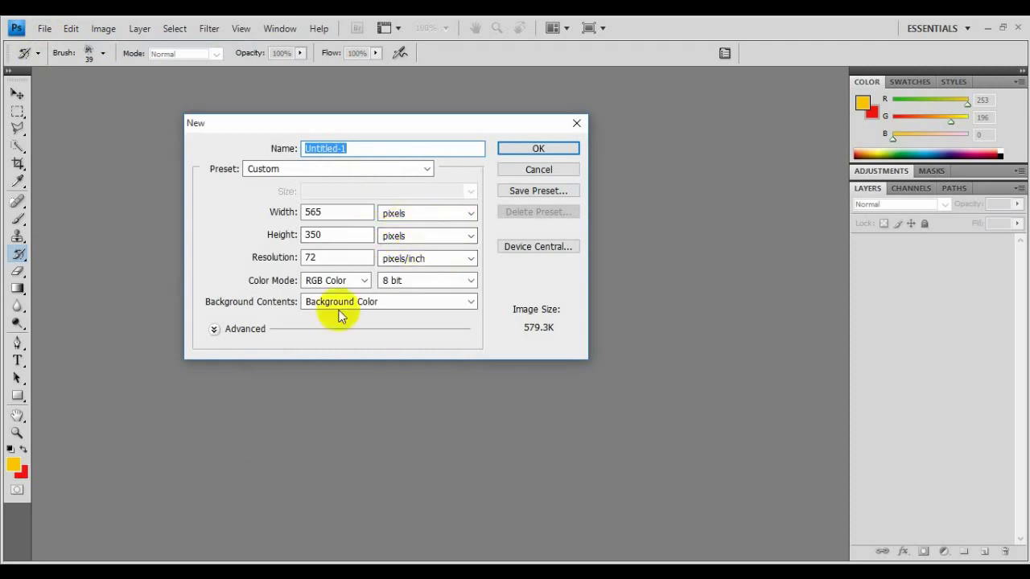
pyautogui.click(468, 215)
pyautogui.click(459, 253)
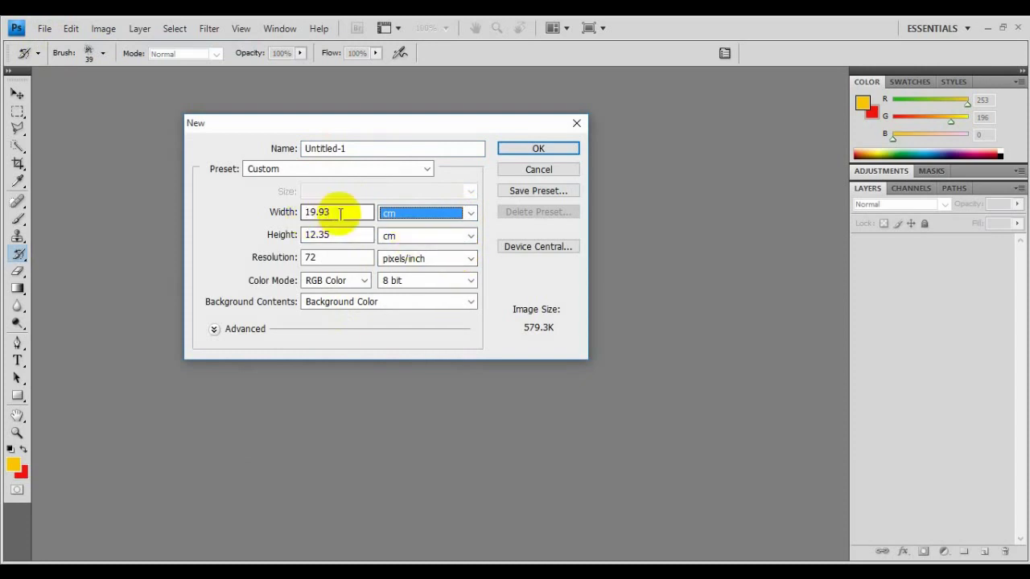
pyautogui.click(288, 211)
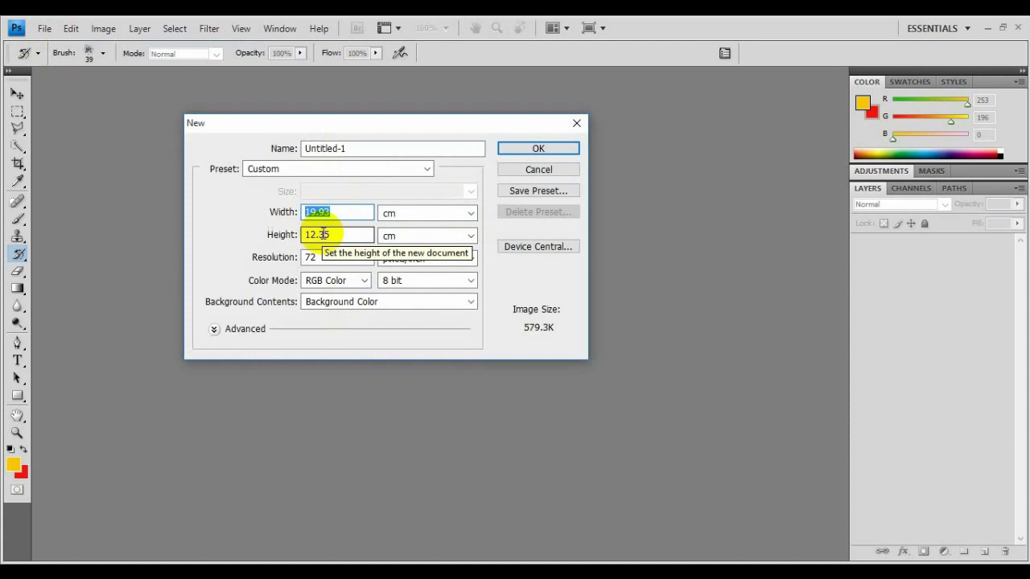
pyautogui.write('33')
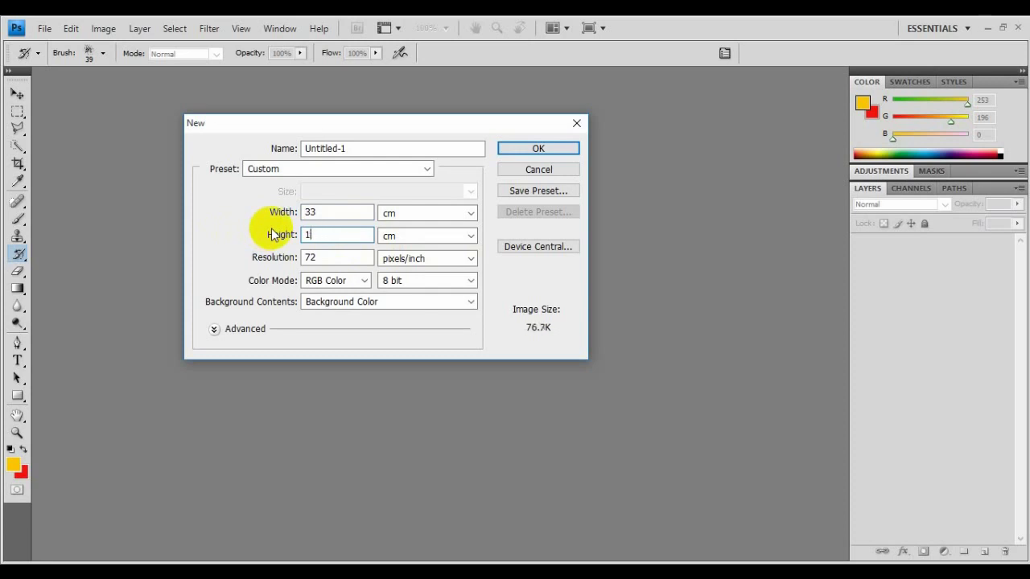
pyautogui.press('BackSpace')
pyautogui.click(556, 147)
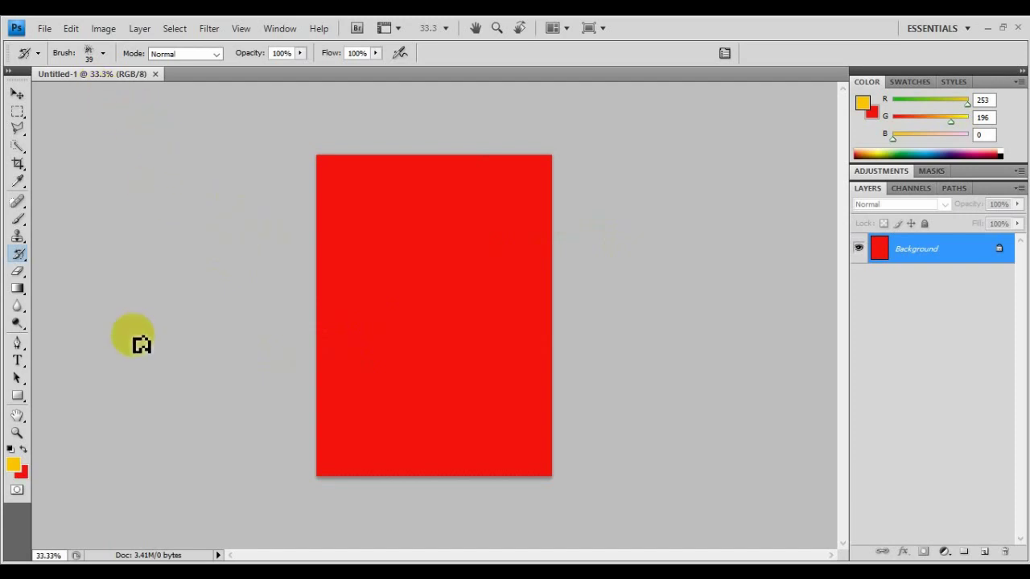
# Create a second document of the same size with White background contents and close the red one
pyautogui.hotkey('ctrl', 'n')
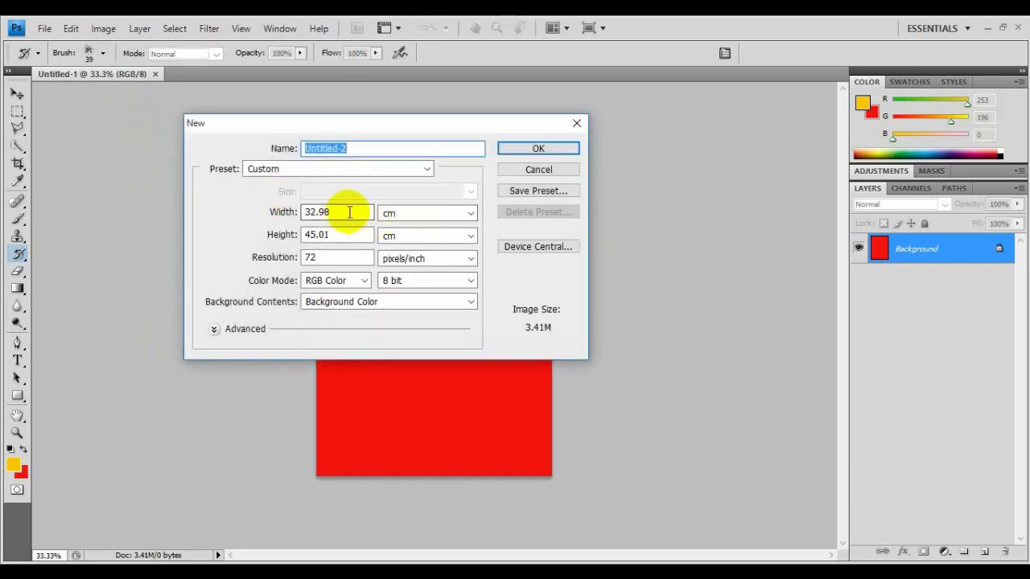
pyautogui.click(375, 302)
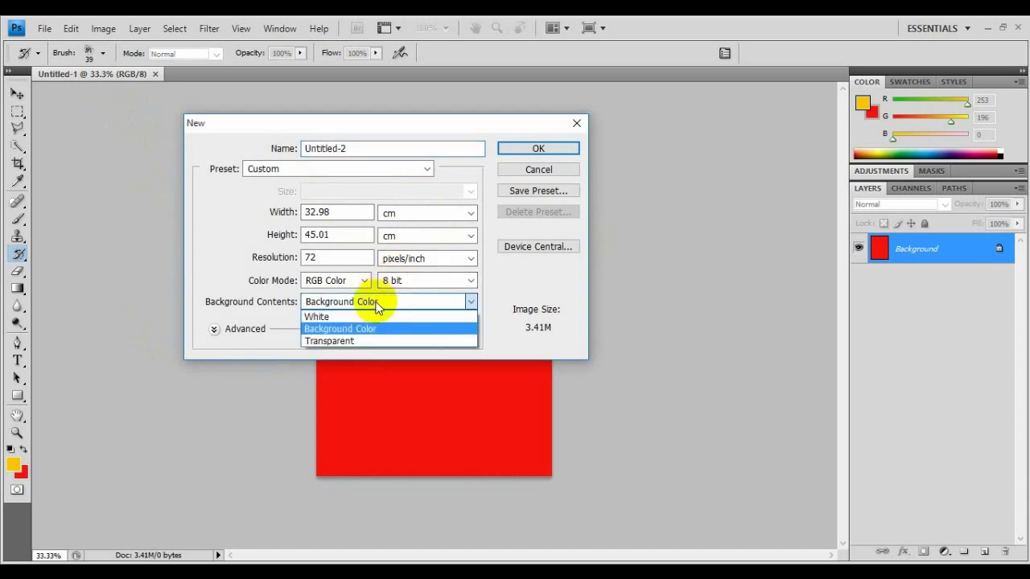
pyautogui.click(375, 317)
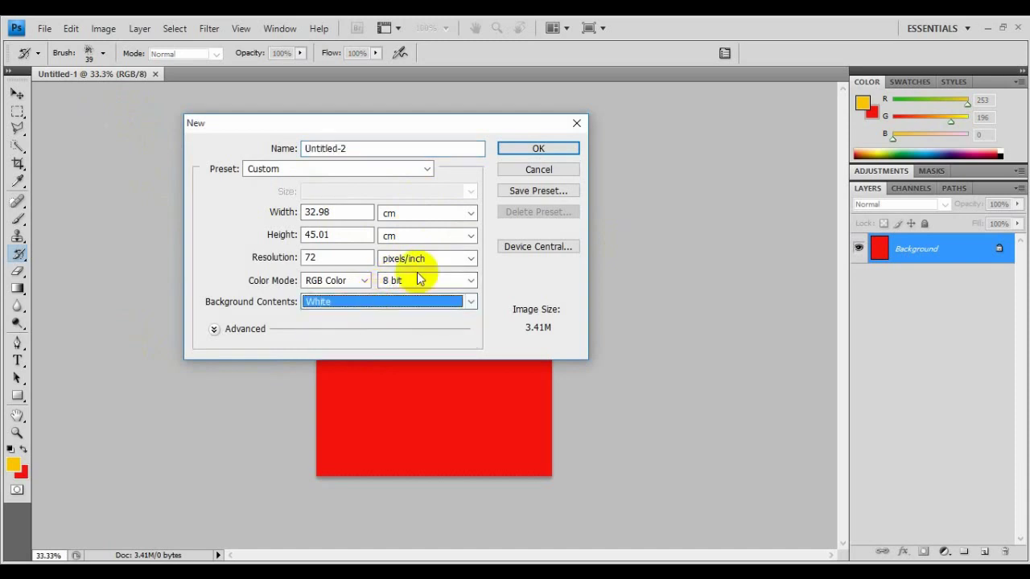
pyautogui.click(536, 148)
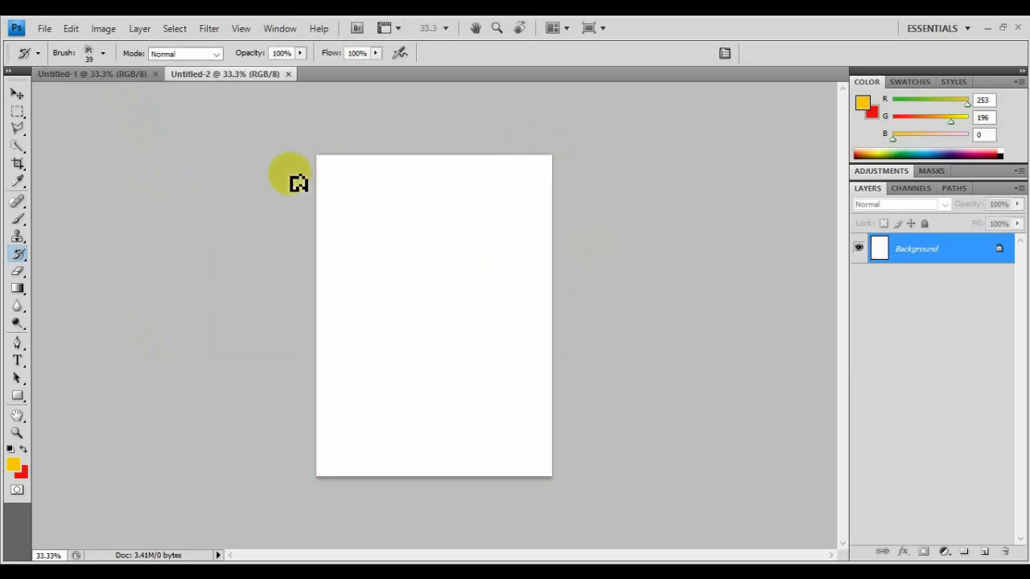
pyautogui.click(155, 74)
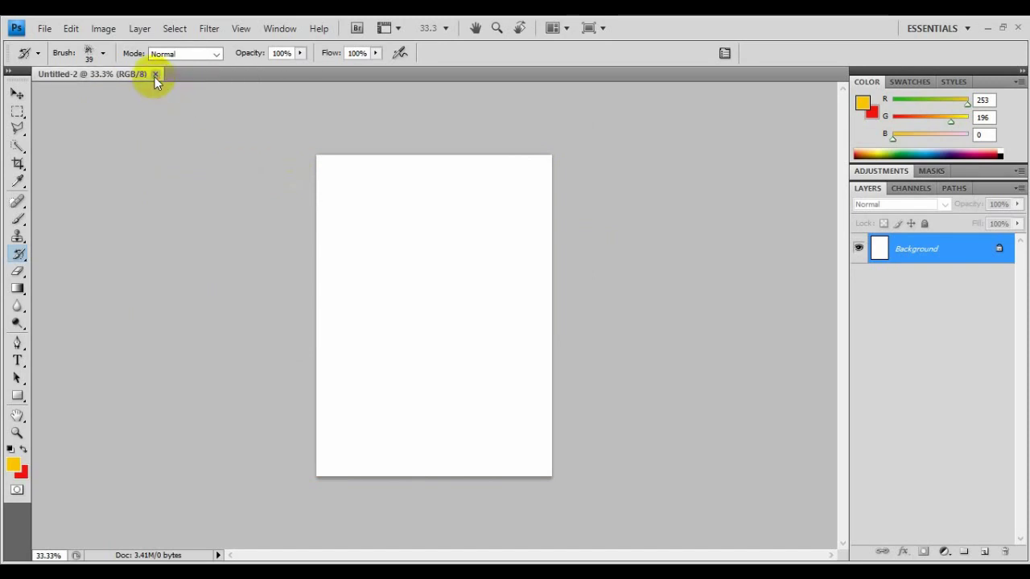
# Open the photo Masjid-al-Quba-Saudi-Arabia-02.jpg from the BAHAN MATERI GRAFIS 2 folder
pyautogui.click(44, 32)
pyautogui.click(71, 57)
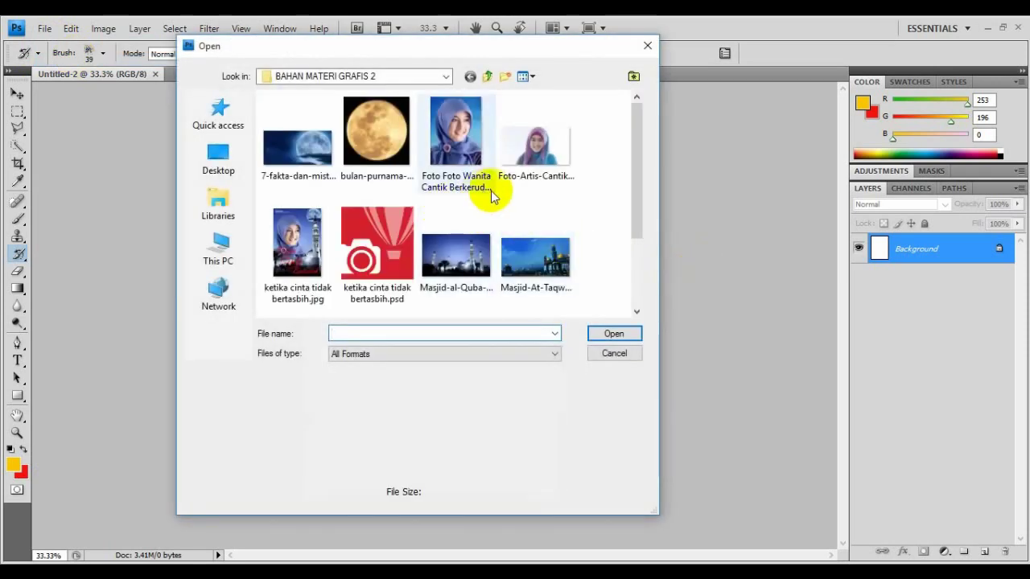
pyautogui.moveTo(638, 169); pyautogui.dragTo(644, 200)
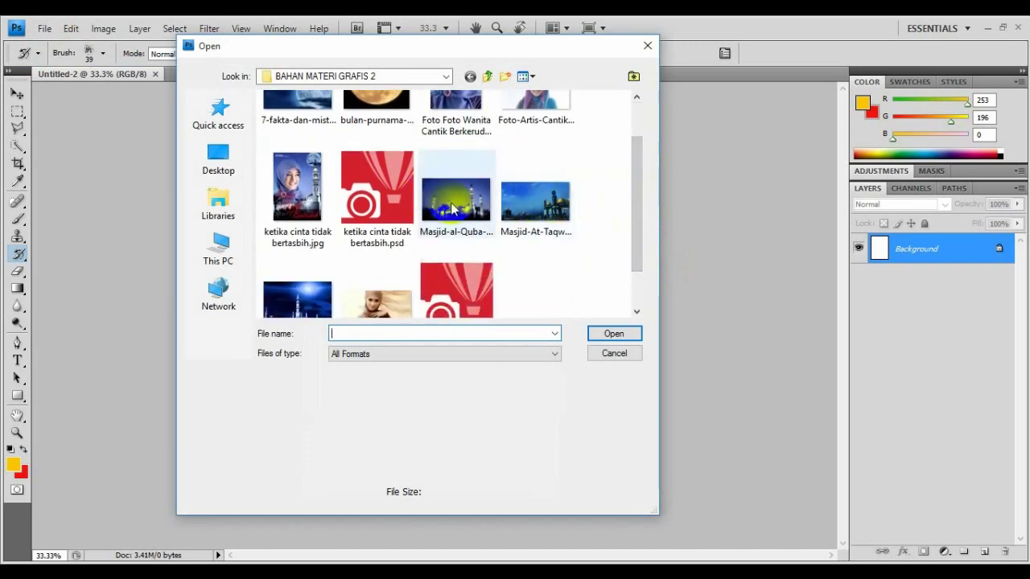
pyautogui.doubleClick(461, 211)
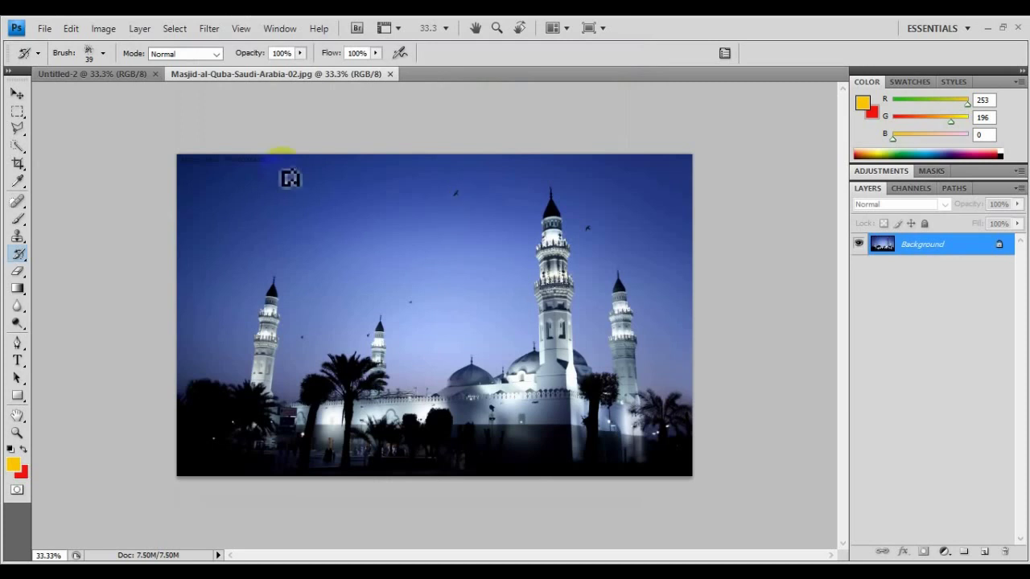
# Select the whole mosque photo with the Rectangular Marquee and move a copy of it into the blank Untitled-2 document
pyautogui.click(18, 112)
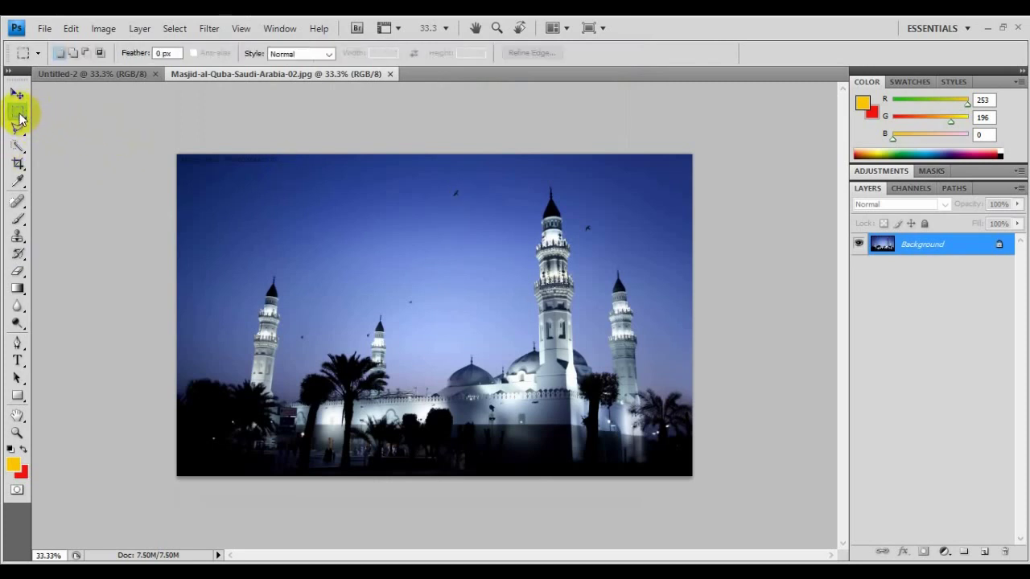
pyautogui.moveTo(178, 156); pyautogui.dragTo(799, 515)
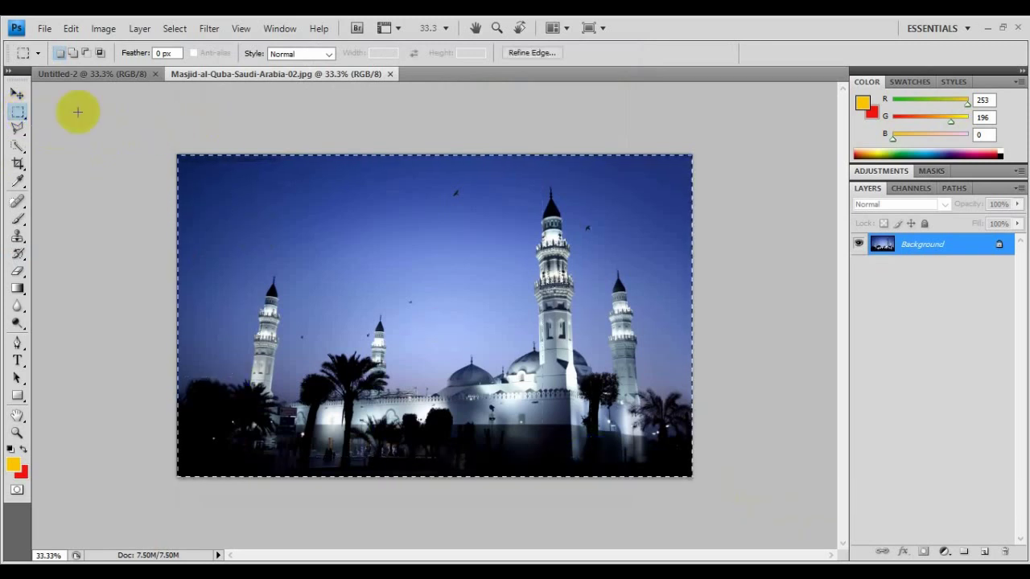
pyautogui.click(18, 94)
pyautogui.moveTo(260, 209); pyautogui.dragTo(78, 74)
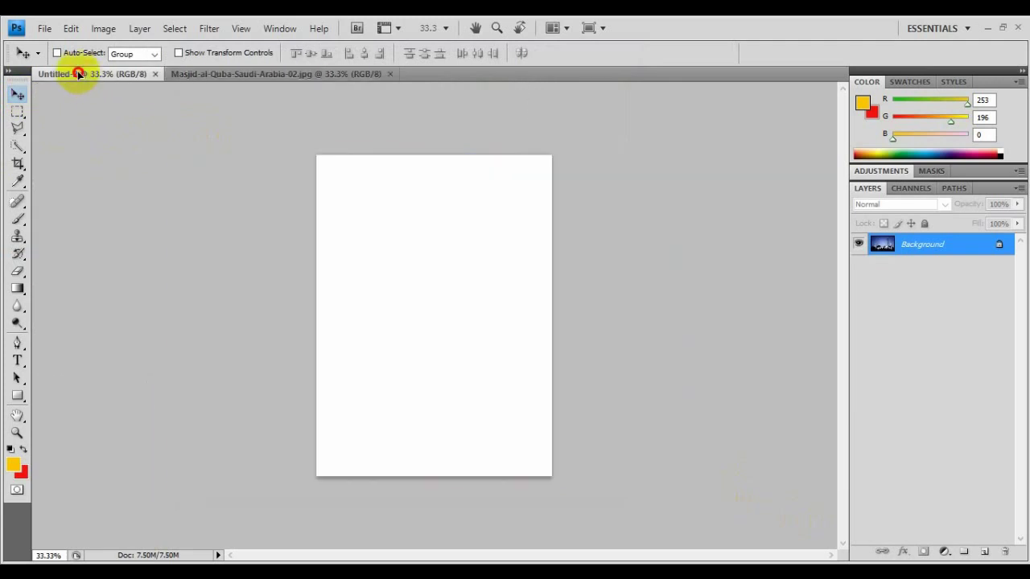
pyautogui.moveTo(442, 262); pyautogui.dragTo(443, 262)
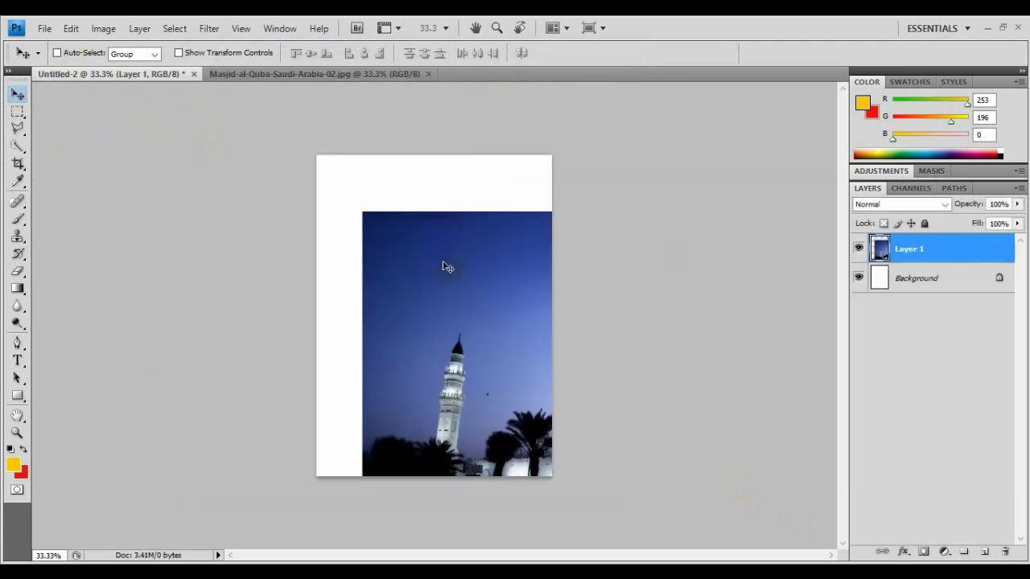
# Reposition the mosque layer and scale it to about 98.7% width and 105.9% height so it covers the canvas
pyautogui.moveTo(509, 313); pyautogui.dragTo(306, 260)
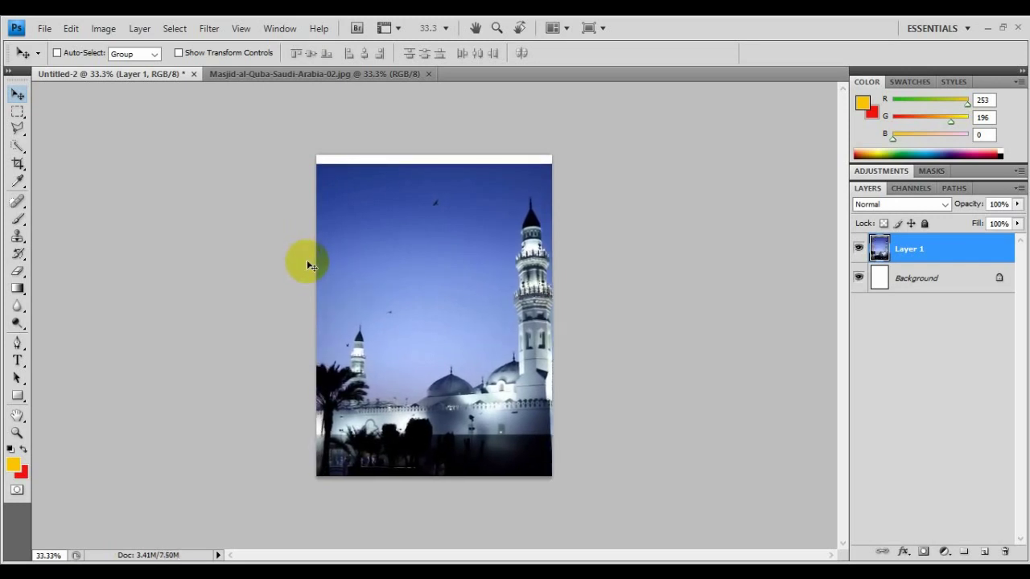
pyautogui.hotkey('ctrl', 't')
pyautogui.moveTo(159, 166)
pyautogui.mouseDown()
pyautogui.moveTo(145, 147)
pyautogui.moveTo(156, 186)
pyautogui.moveTo(164, 146)
pyautogui.mouseUp()
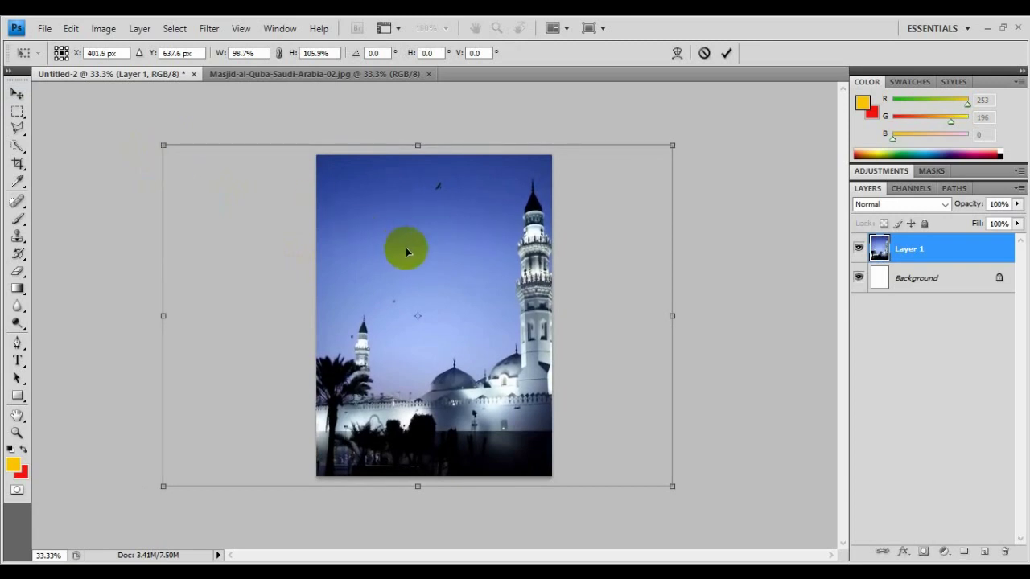
pyautogui.press('Return')
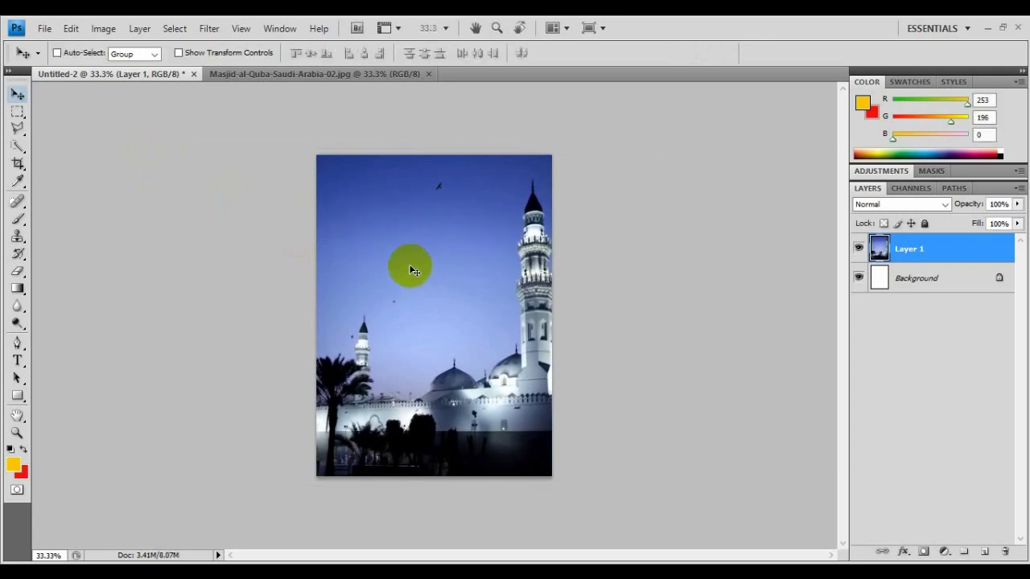
# Readjust the mosque layer's position and free-transform it to about 97.9% width and 99.8% height, showing the whole large minaret
pyautogui.moveTo(452, 309)
pyautogui.mouseDown()
pyautogui.moveTo(434, 306)
pyautogui.moveTo(458, 328)
pyautogui.moveTo(450, 281)
pyautogui.moveTo(452, 305)
pyautogui.moveTo(611, 310)
pyautogui.moveTo(448, 311)
pyautogui.moveTo(465, 315)
pyautogui.mouseUp()
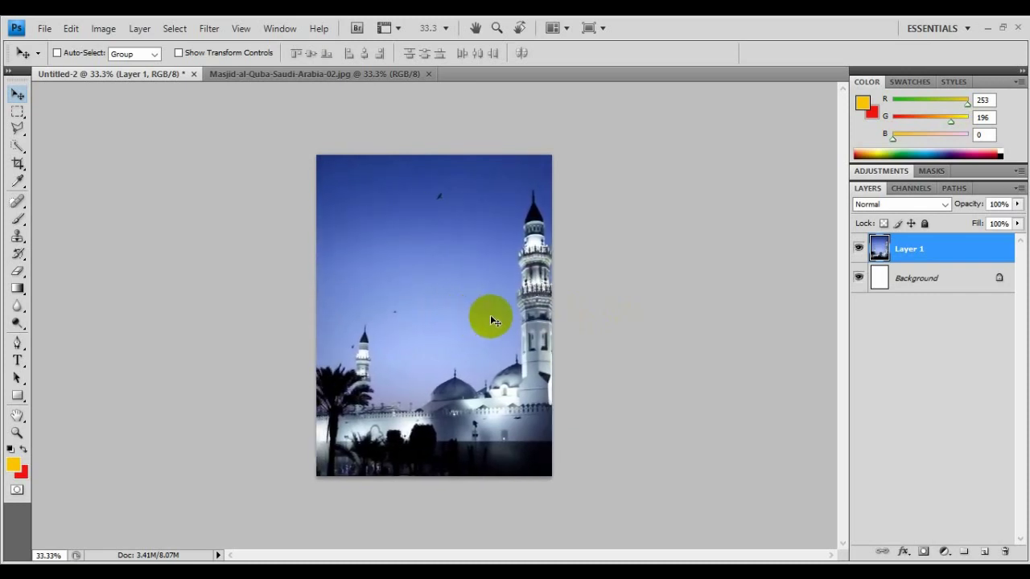
pyautogui.hotkey('ctrl', 't')
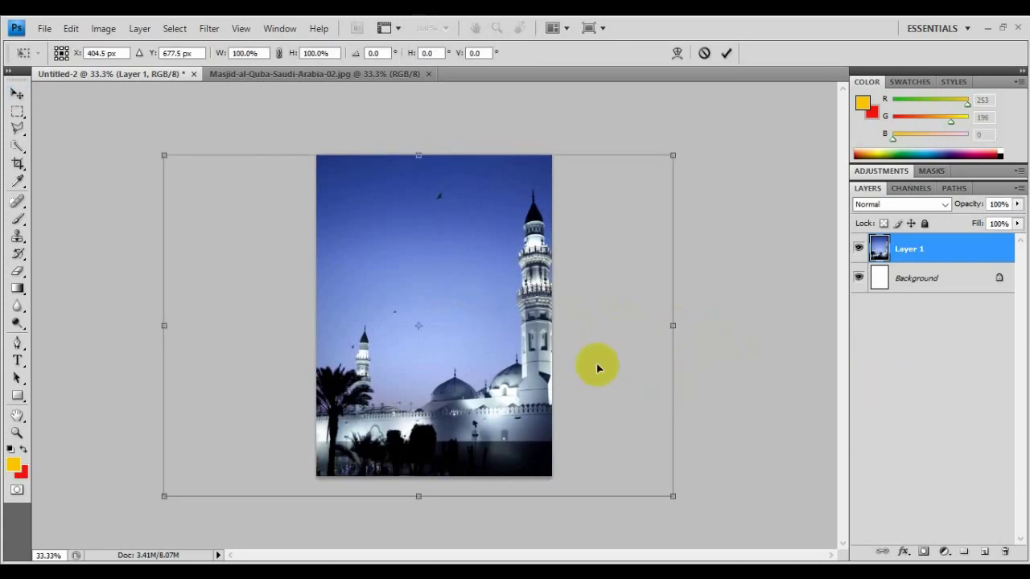
pyautogui.moveTo(485, 335); pyautogui.dragTo(483, 335)
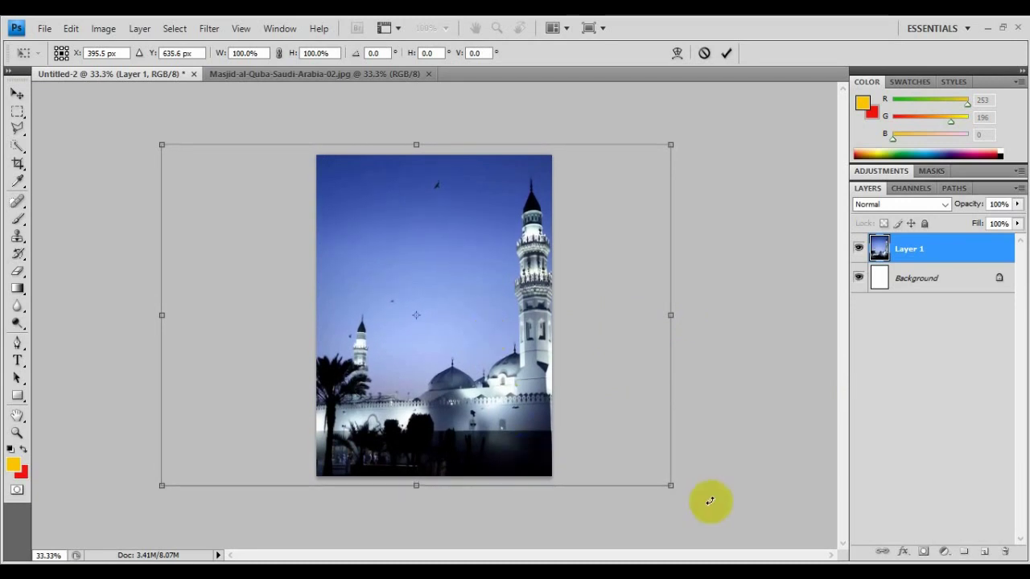
pyautogui.moveTo(659, 481); pyautogui.dragTo(657, 483)
pyautogui.moveTo(485, 394); pyautogui.dragTo(483, 398)
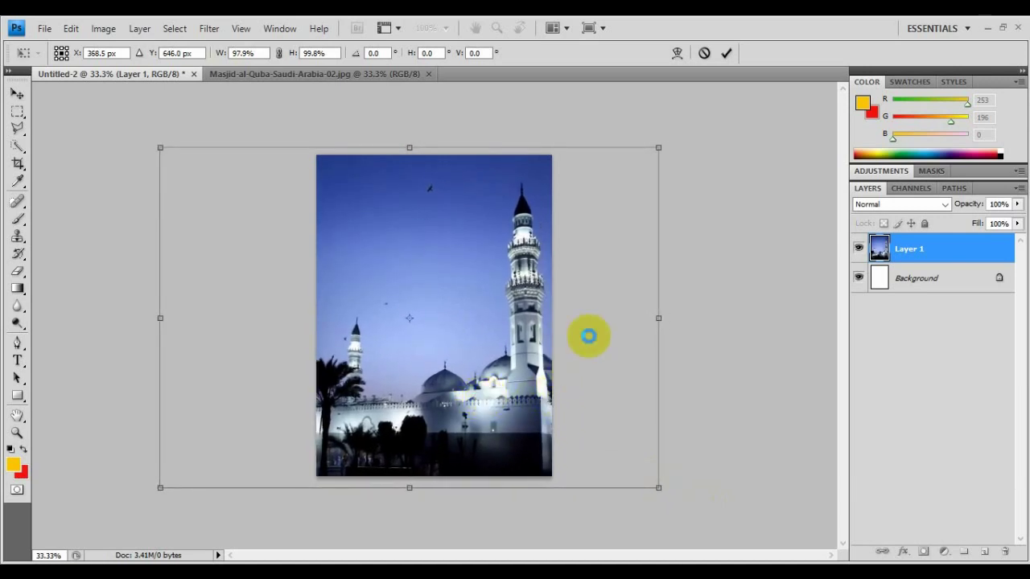
pyautogui.doubleClick(588, 336)
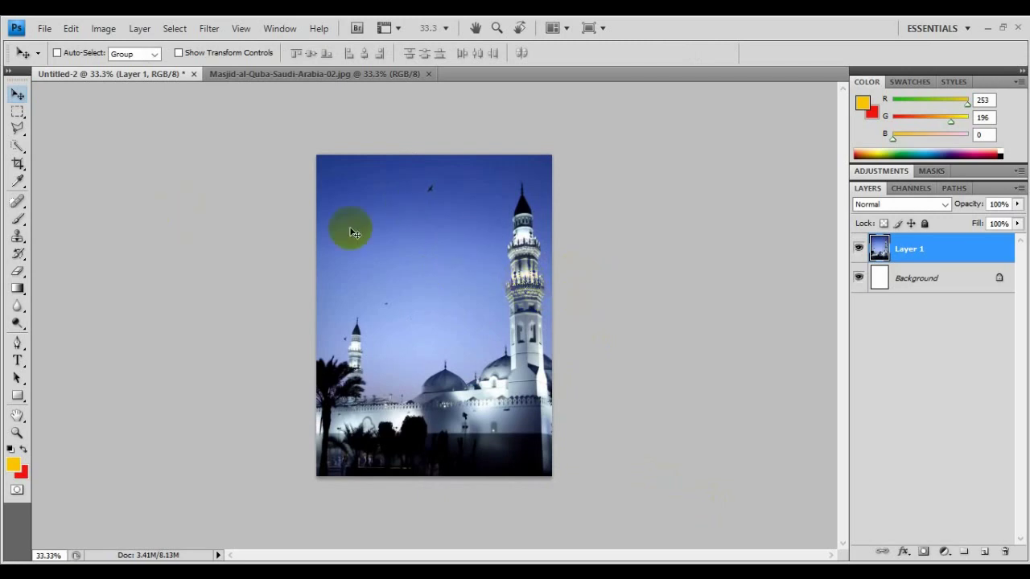
# Close the source mosque photo and open Foto Foto Wanita Cantik Berkerudung 8.jpg
pyautogui.click(394, 73)
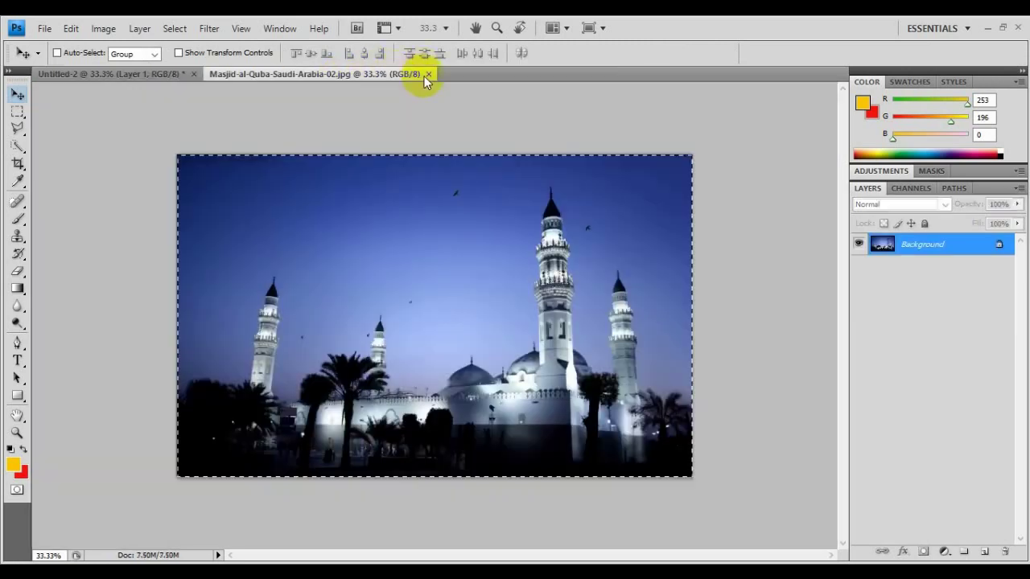
pyautogui.click(428, 74)
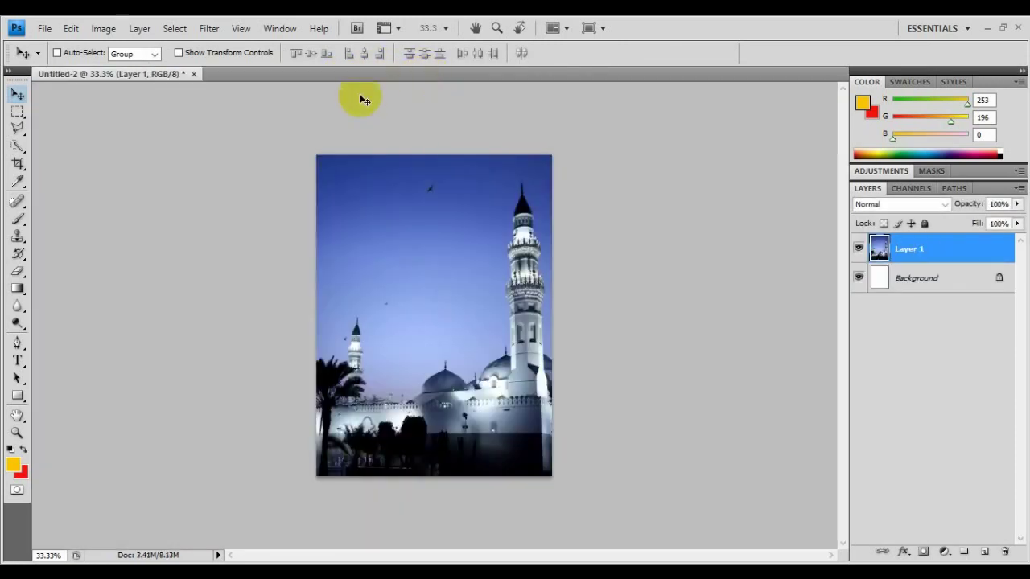
pyautogui.click(44, 28)
pyautogui.click(65, 63)
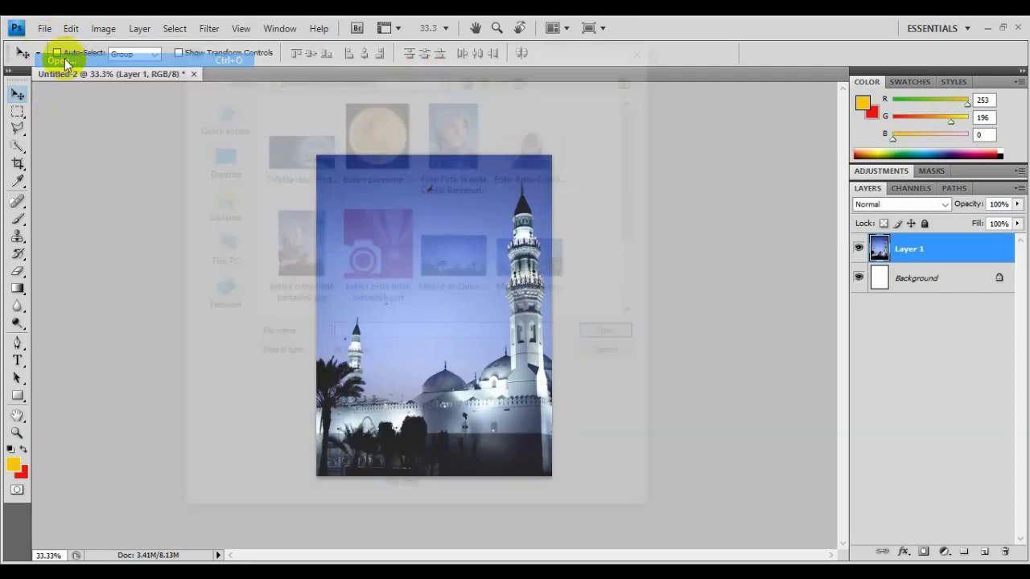
pyautogui.moveTo(636, 187); pyautogui.dragTo(641, 159)
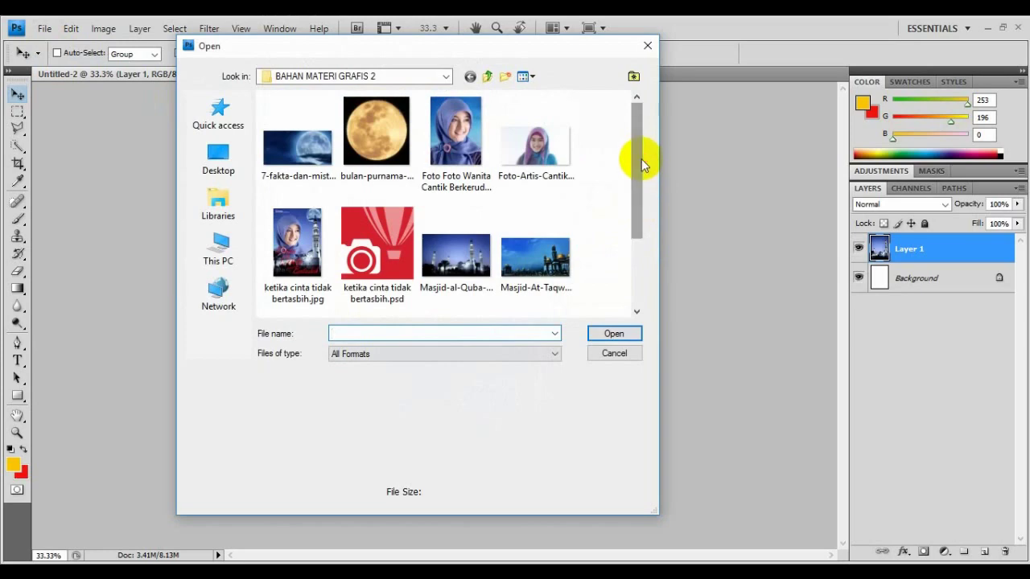
pyautogui.doubleClick(467, 144)
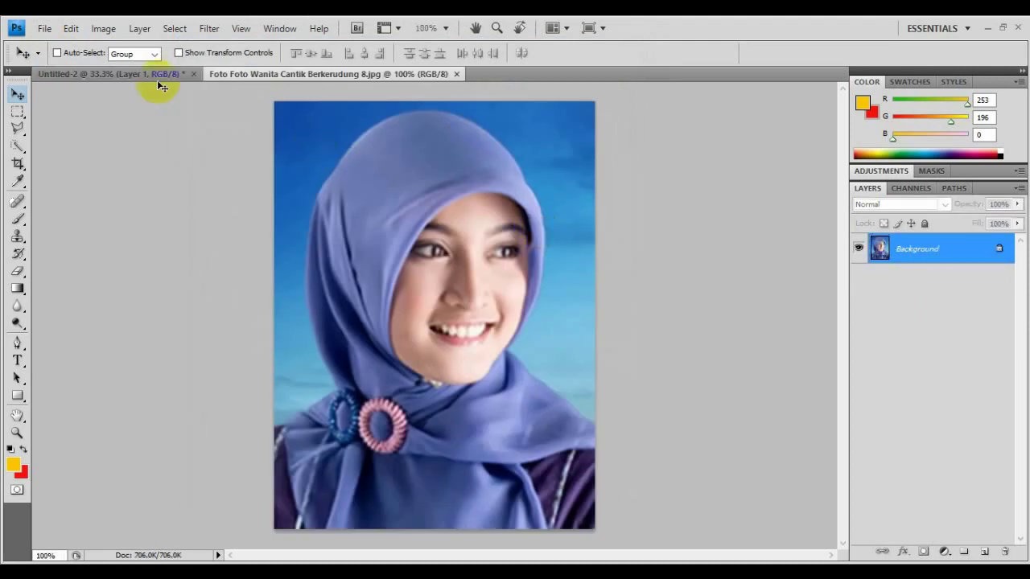
# Select the whole portrait of the woman and move a copy into Untitled-2, over the sky of the mosque picture
pyautogui.click(17, 113)
pyautogui.moveTo(243, 89); pyautogui.dragTo(685, 539)
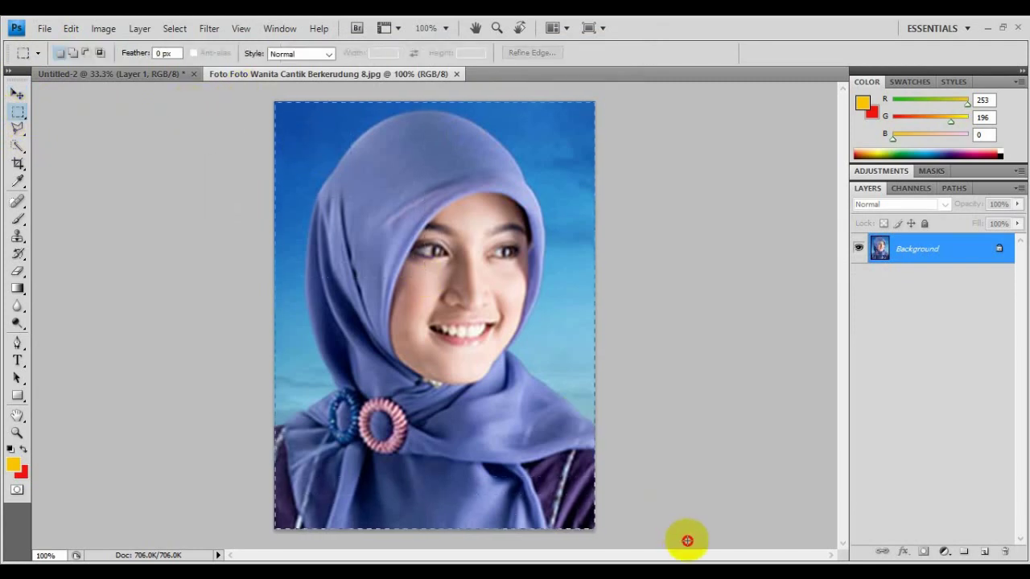
pyautogui.click(17, 94)
pyautogui.moveTo(440, 263); pyautogui.dragTo(414, 261)
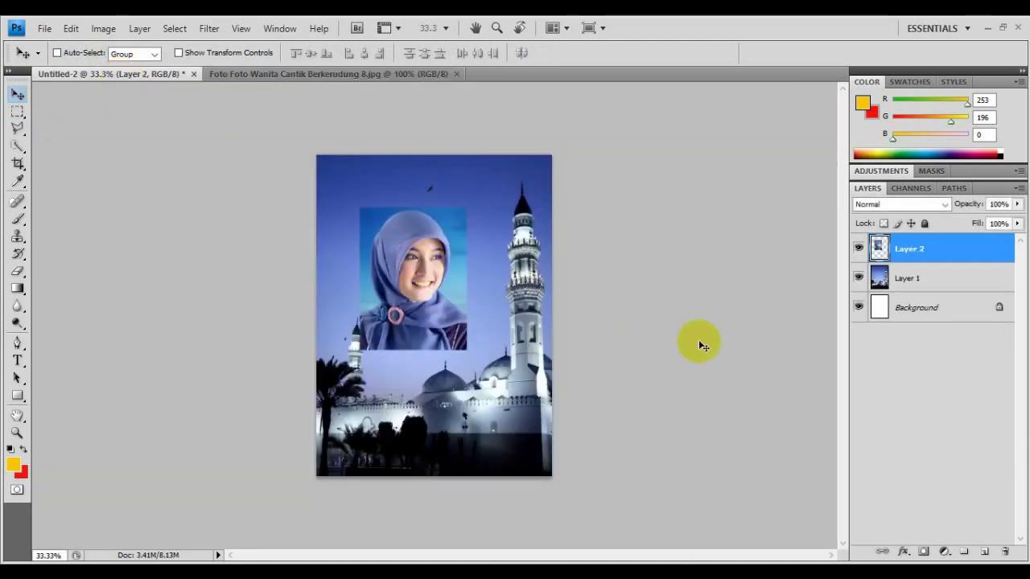
# Free-transform the woman's portrait layer to about 136.0% width and 133.3% height, and shift it left, clear of the large minaret
pyautogui.hotkey('ctrl', 't')
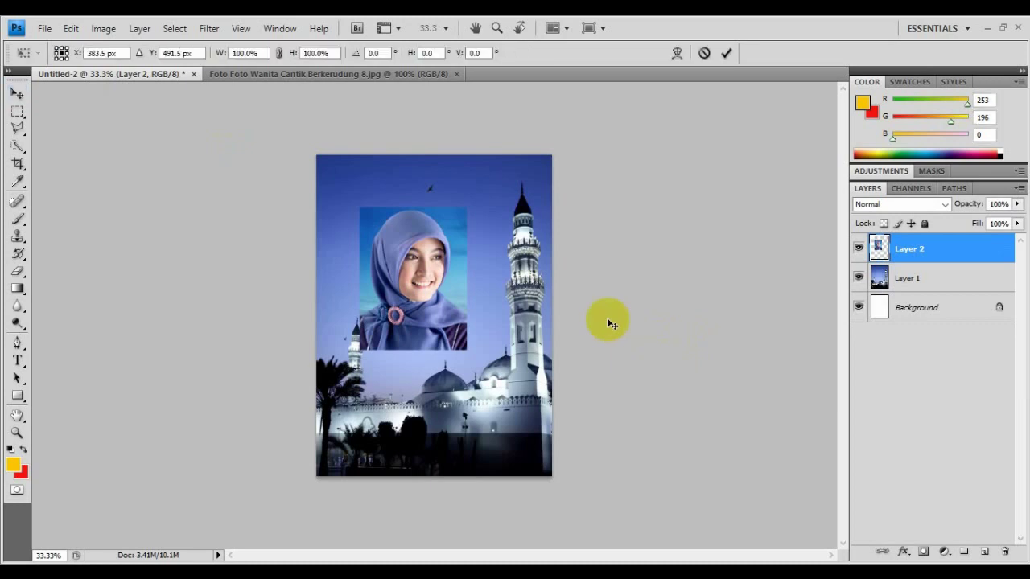
pyautogui.moveTo(467, 351); pyautogui.dragTo(493, 390)
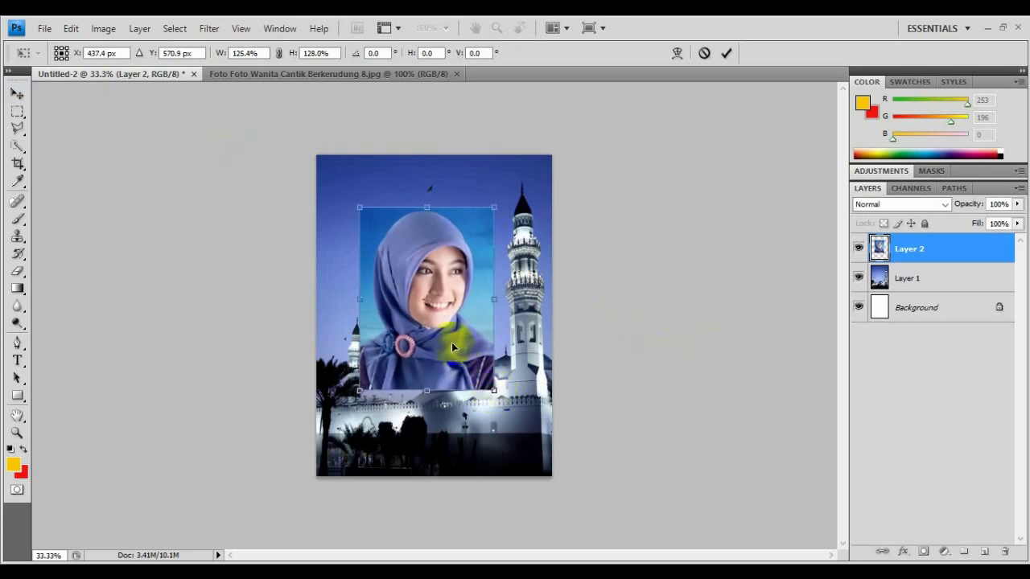
pyautogui.moveTo(499, 210); pyautogui.dragTo(509, 200)
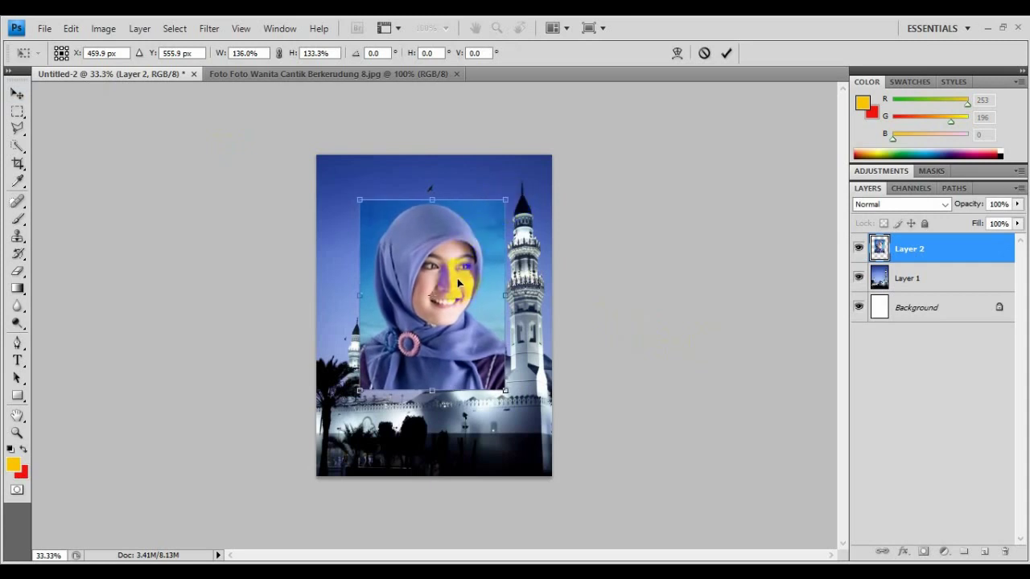
pyautogui.press('Return')
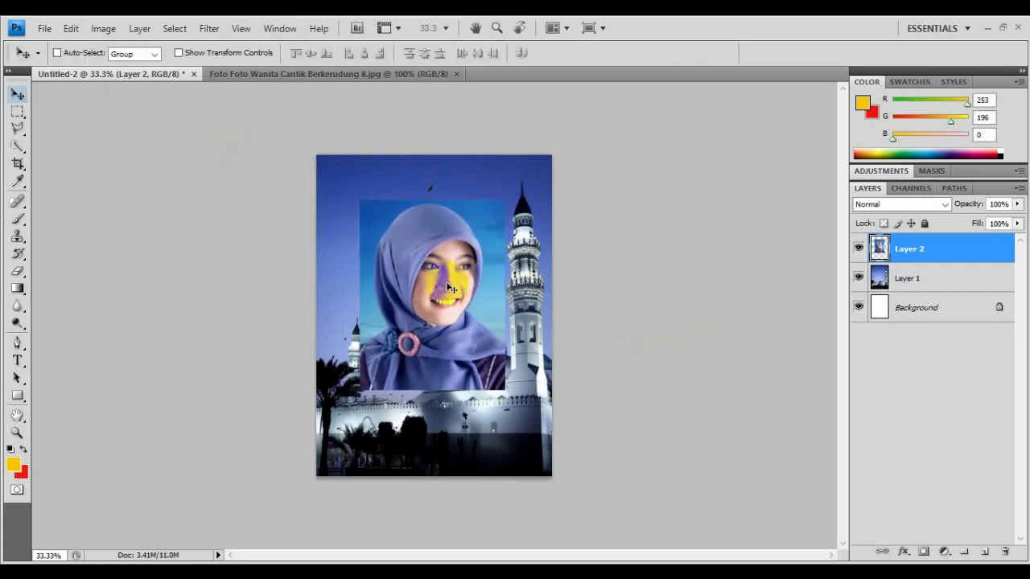
pyautogui.moveTo(438, 277); pyautogui.dragTo(417, 279)
pyautogui.moveTo(412, 280); pyautogui.dragTo(420, 279)
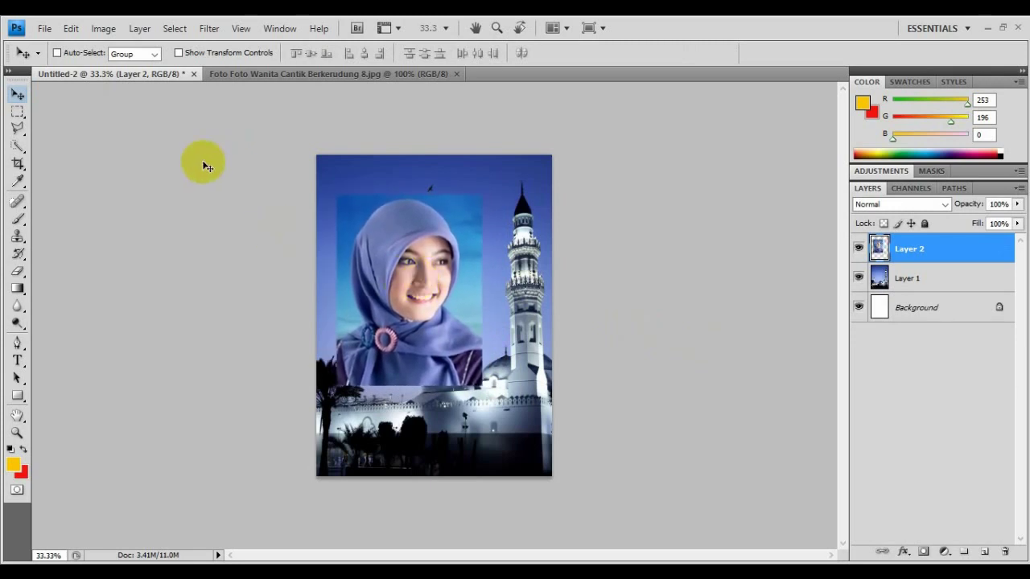
# Close the source portrait photo and open 7-fakta-dan-misteri-tentang-bulan-20130528153001.jpg
pyautogui.click(418, 76)
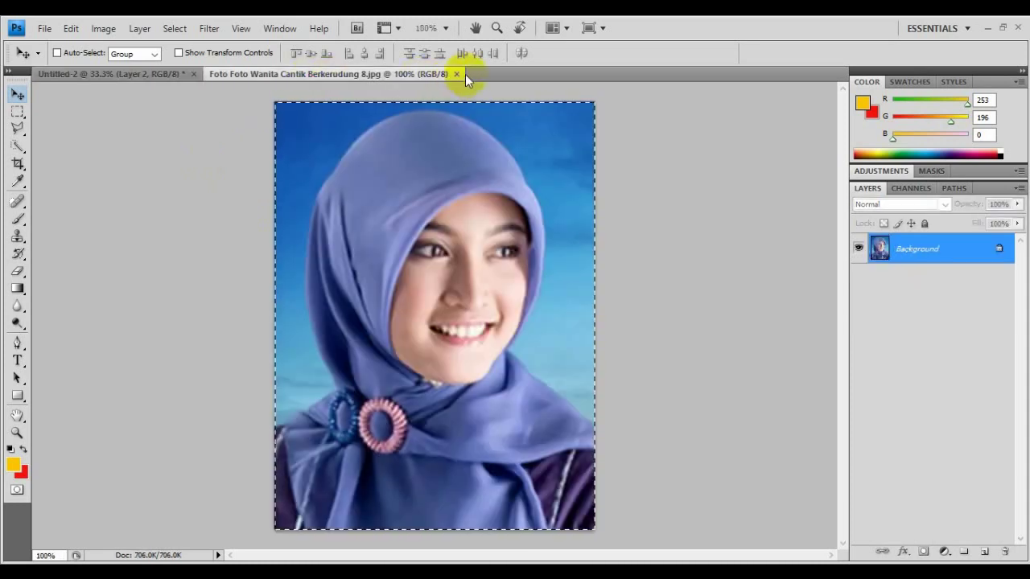
pyautogui.click(456, 74)
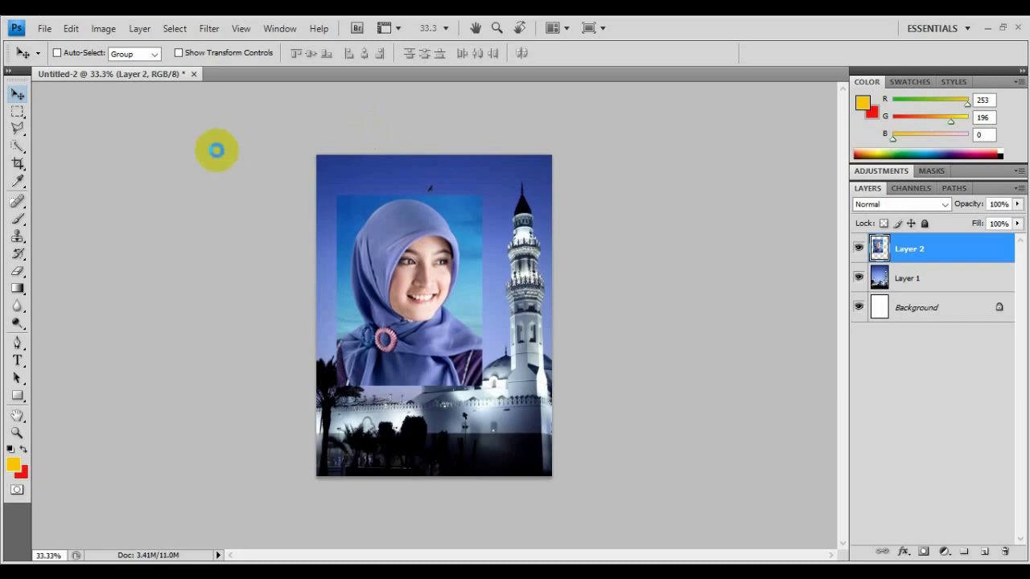
pyautogui.hotkey('ctrl', 'o')
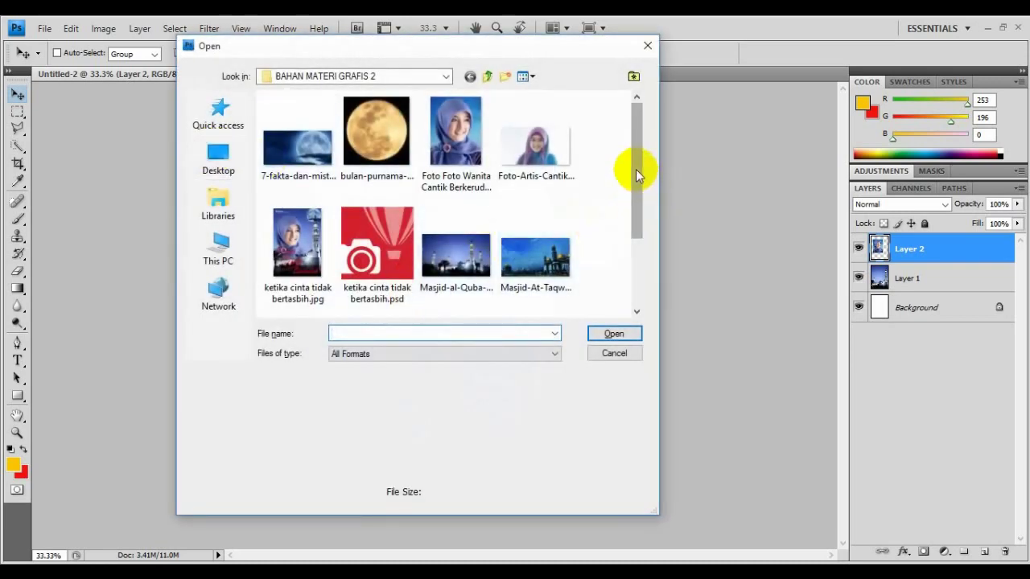
pyautogui.moveTo(635, 168)
pyautogui.mouseDown()
pyautogui.moveTo(637, 246)
pyautogui.moveTo(639, 184)
pyautogui.mouseUp()
pyautogui.doubleClick(316, 156)
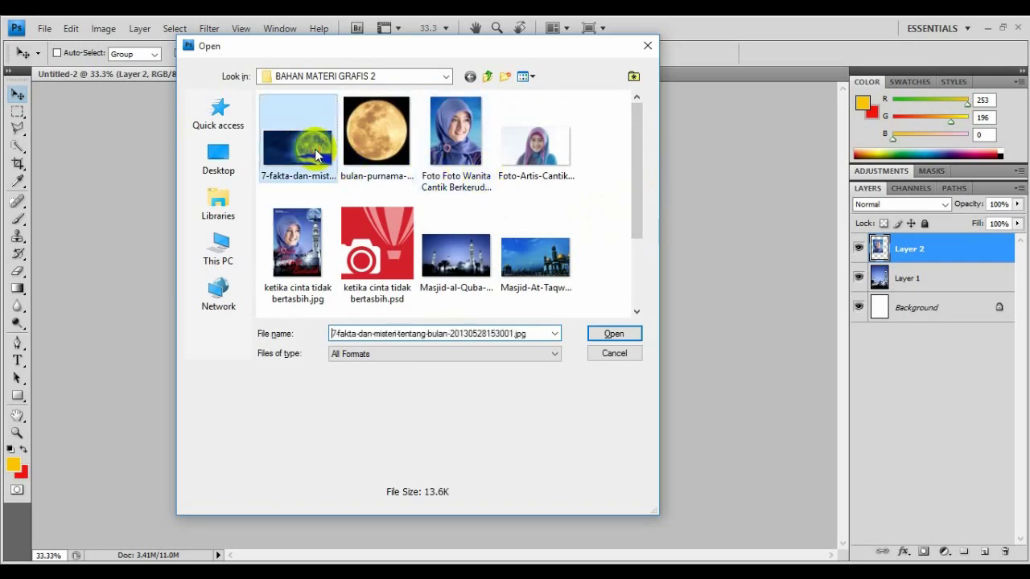
# Copy the whole moon picture into the upper-right corner of Untitled-2's canvas and close the source moon photo
pyautogui.click(18, 111)
pyautogui.moveTo(179, 161); pyautogui.dragTo(770, 502)
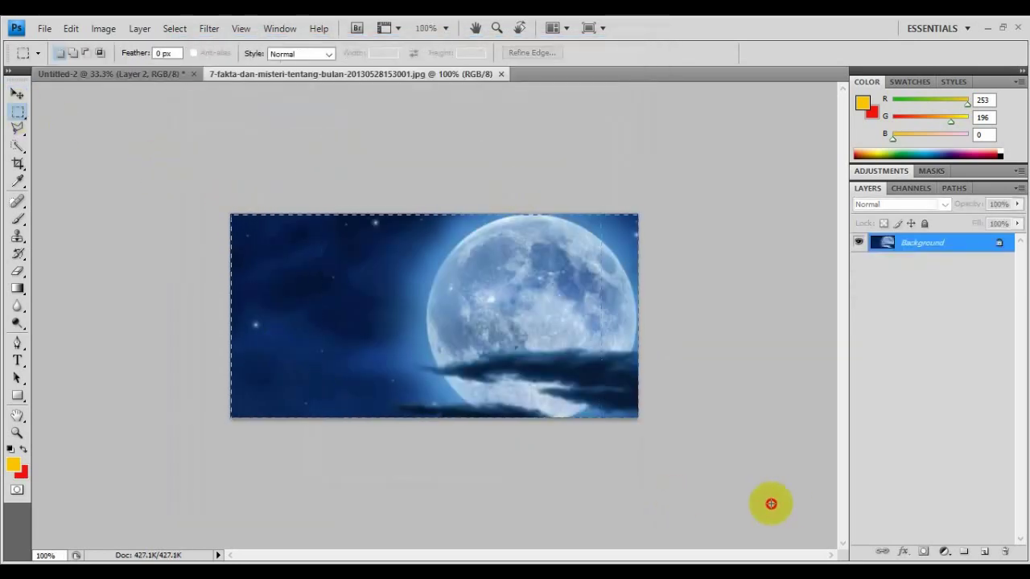
pyautogui.click(19, 93)
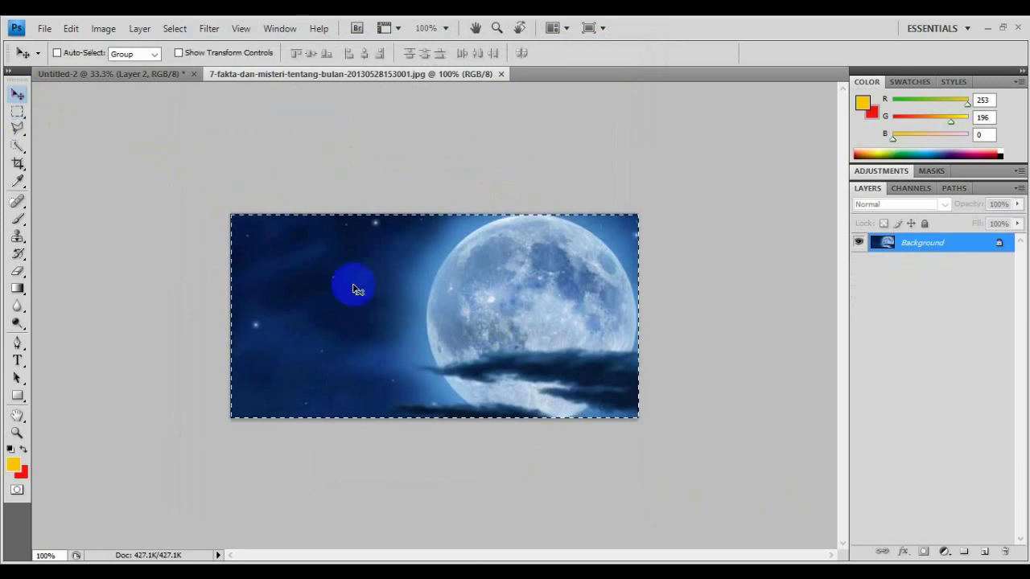
pyautogui.moveTo(460, 306); pyautogui.dragTo(145, 75)
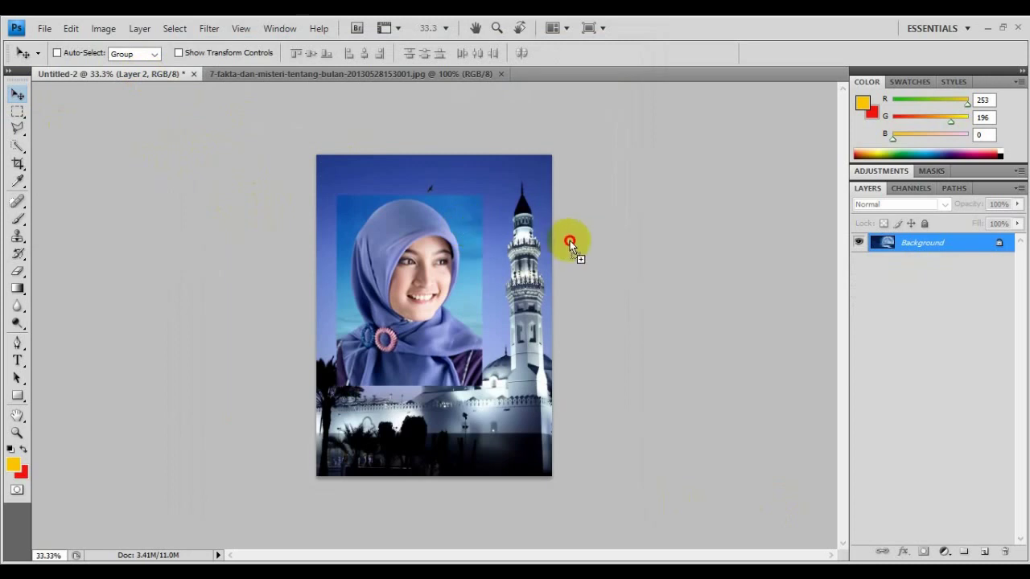
pyautogui.moveTo(526, 231); pyautogui.dragTo(478, 197)
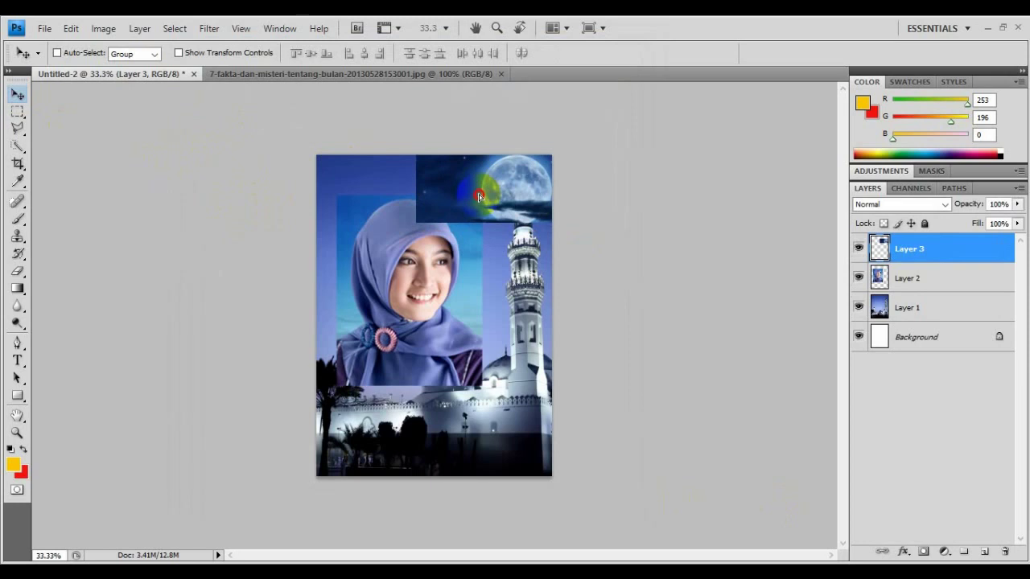
pyautogui.moveTo(516, 235); pyautogui.dragTo(515, 234)
pyautogui.click(358, 74)
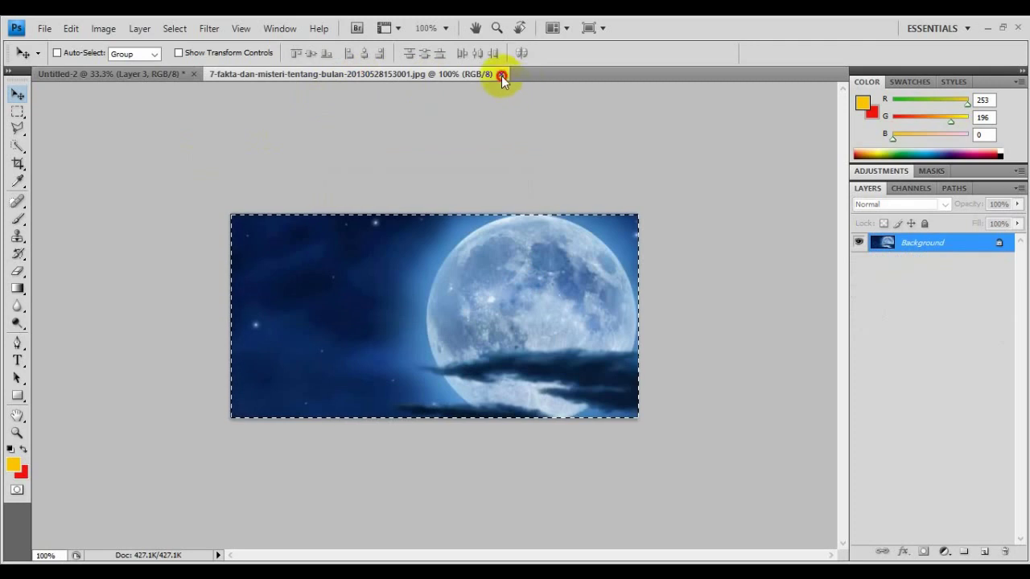
pyautogui.click(500, 74)
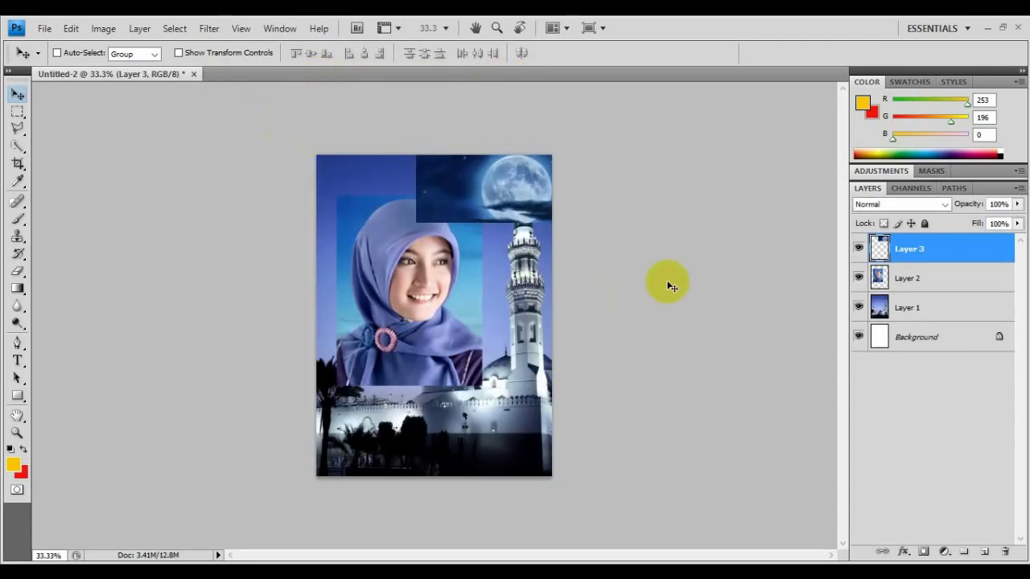
# Erase the dark sky to the left of the moon on Layer 3 with the Eraser at 100% opacity and 100% flow
pyautogui.hotkey('ctrl', '+')
pyautogui.hotkey('ctrl', '+')
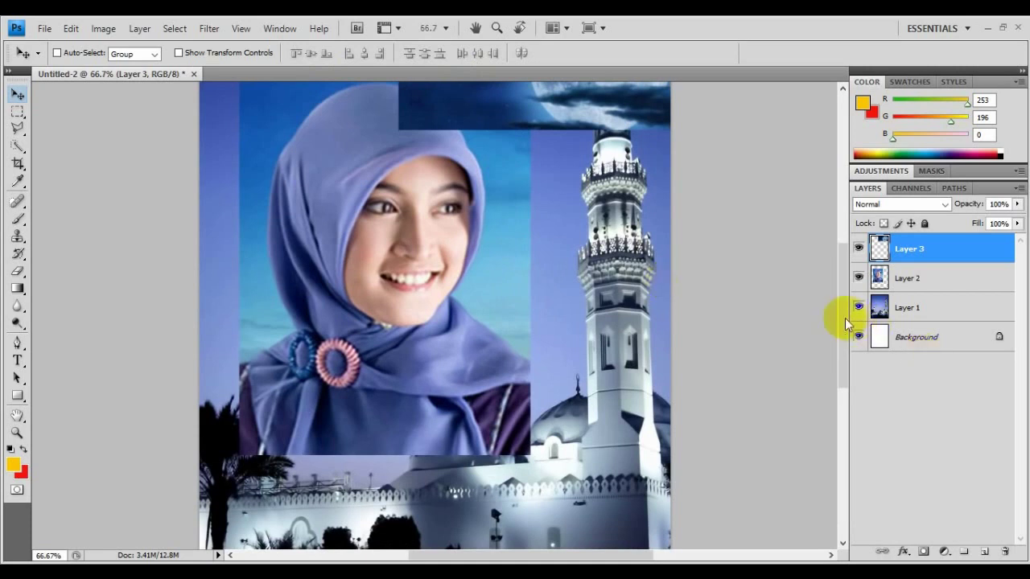
pyautogui.moveTo(844, 314); pyautogui.dragTo(838, 273)
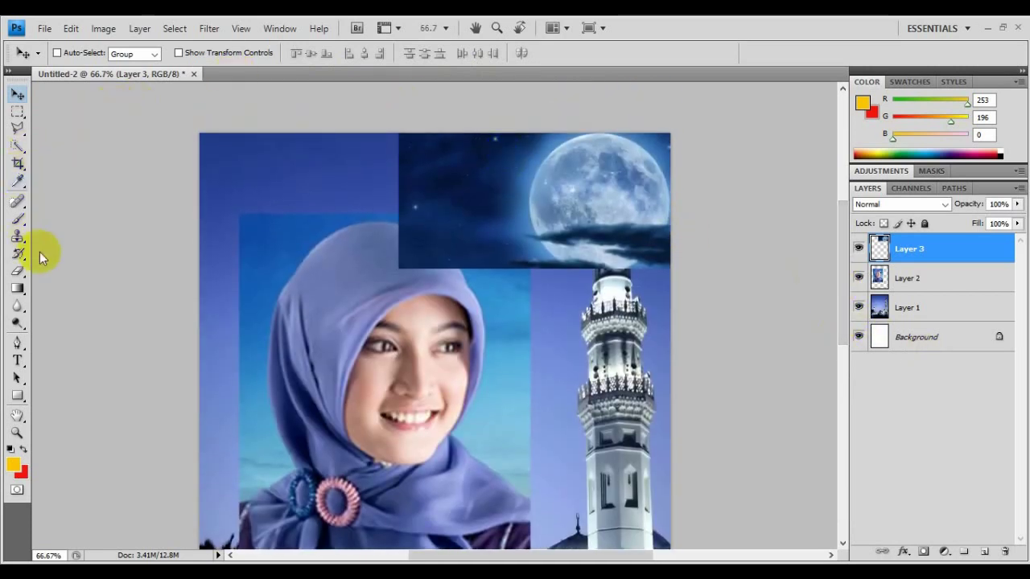
pyautogui.click(22, 273)
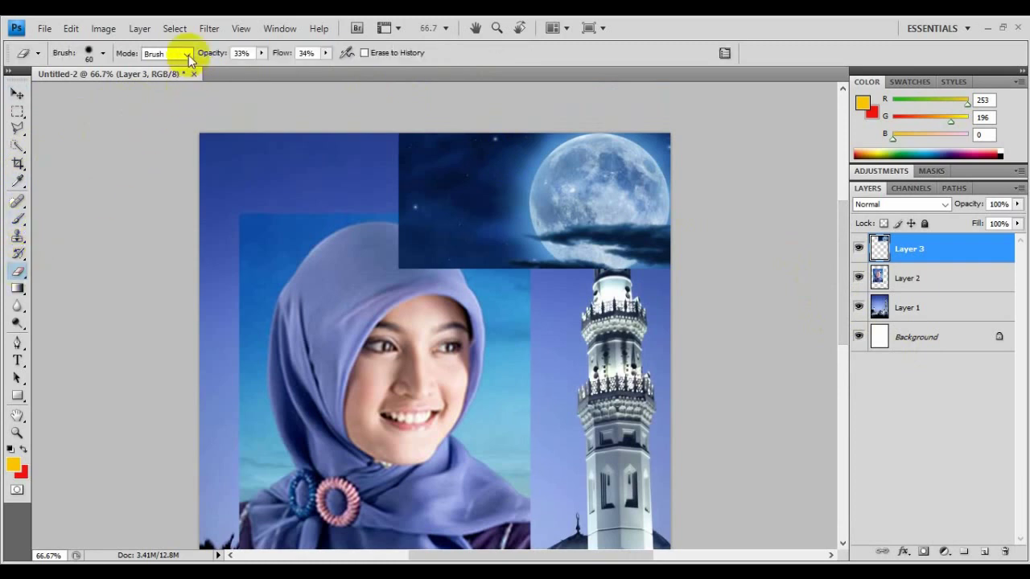
pyautogui.click(262, 53)
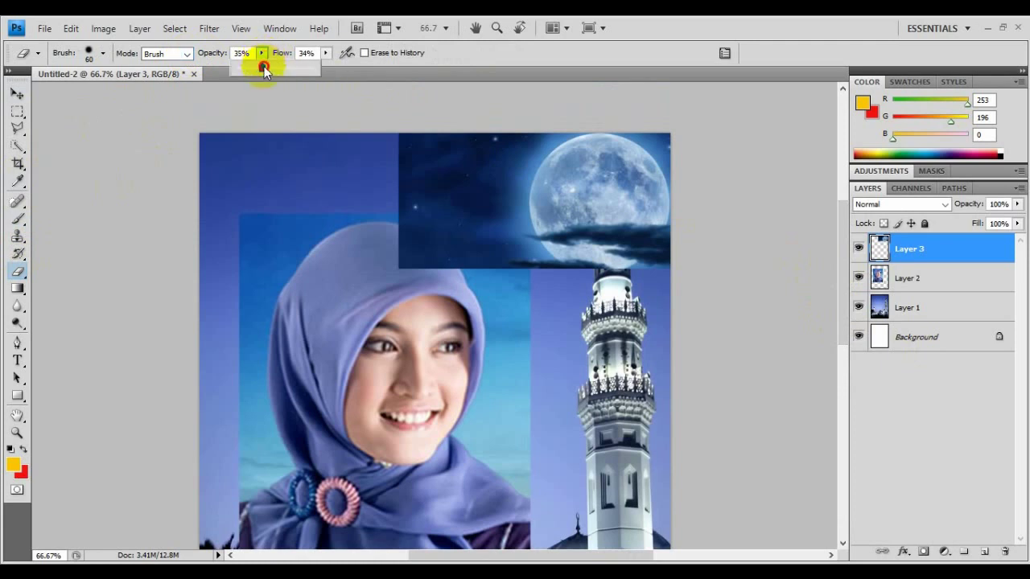
pyautogui.moveTo(264, 67); pyautogui.dragTo(382, 70)
pyautogui.click(326, 54)
pyautogui.moveTo(395, 133)
pyautogui.mouseDown()
pyautogui.moveTo(418, 181)
pyautogui.moveTo(424, 129)
pyautogui.moveTo(442, 160)
pyautogui.moveTo(448, 149)
pyautogui.moveTo(454, 189)
pyautogui.moveTo(448, 164)
pyautogui.moveTo(451, 185)
pyautogui.moveTo(460, 164)
pyautogui.moveTo(465, 179)
pyautogui.moveTo(479, 119)
pyautogui.moveTo(470, 204)
pyautogui.moveTo(483, 259)
pyautogui.moveTo(504, 262)
pyautogui.moveTo(442, 202)
pyautogui.mouseUp()
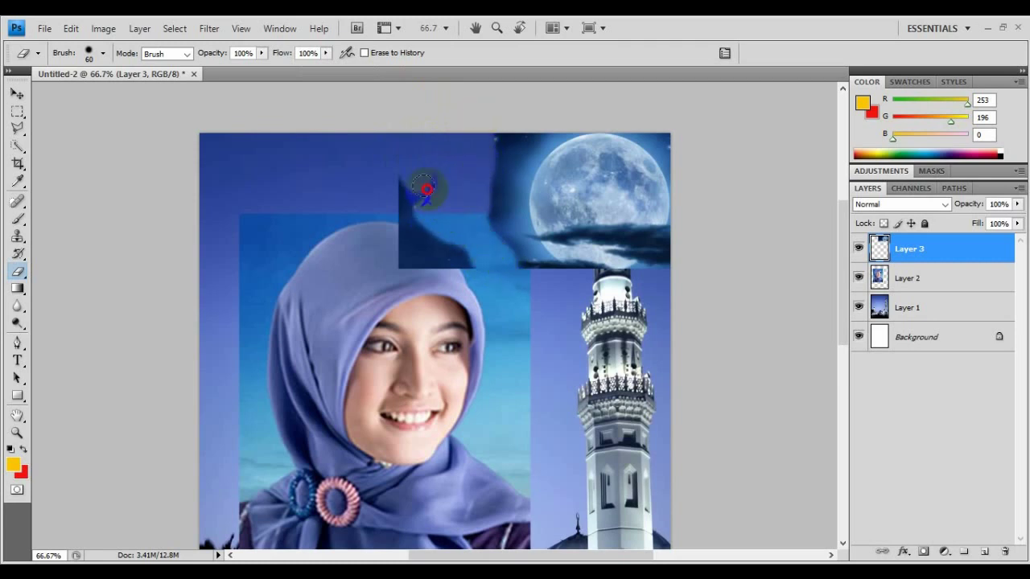
pyautogui.moveTo(406, 169)
pyautogui.mouseDown()
pyautogui.moveTo(433, 198)
pyautogui.moveTo(391, 194)
pyautogui.moveTo(411, 225)
pyautogui.moveTo(430, 251)
pyautogui.moveTo(458, 252)
pyautogui.moveTo(473, 266)
pyautogui.moveTo(413, 255)
pyautogui.moveTo(400, 237)
pyautogui.moveTo(404, 263)
pyautogui.moveTo(478, 278)
pyautogui.moveTo(571, 278)
pyautogui.moveTo(541, 277)
pyautogui.moveTo(486, 238)
pyautogui.moveTo(475, 156)
pyautogui.moveTo(501, 133)
pyautogui.mouseUp()
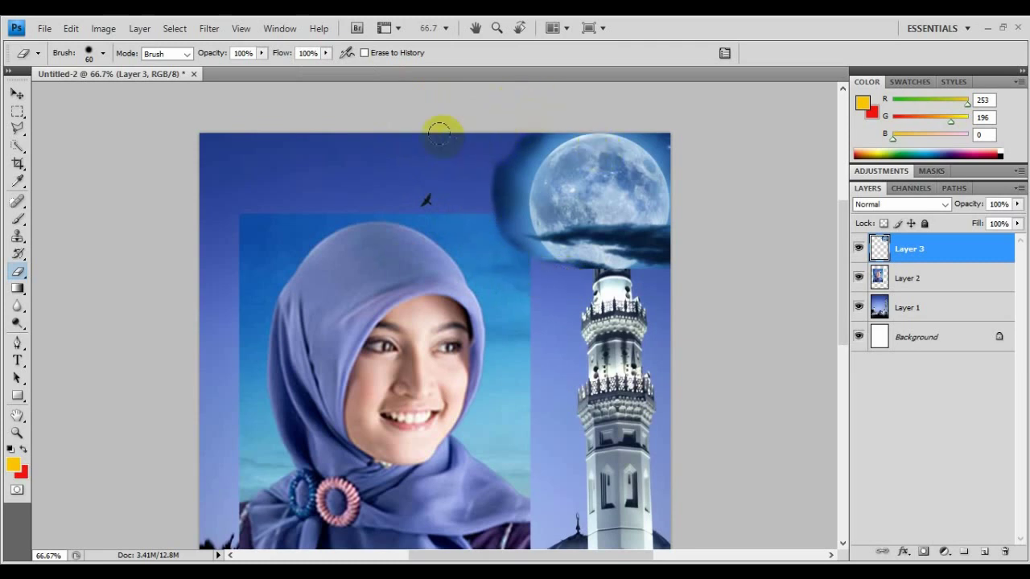
pyautogui.moveTo(539, 251)
pyautogui.mouseDown()
pyautogui.moveTo(581, 274)
pyautogui.moveTo(538, 275)
pyautogui.moveTo(491, 226)
pyautogui.moveTo(477, 178)
pyautogui.mouseUp()
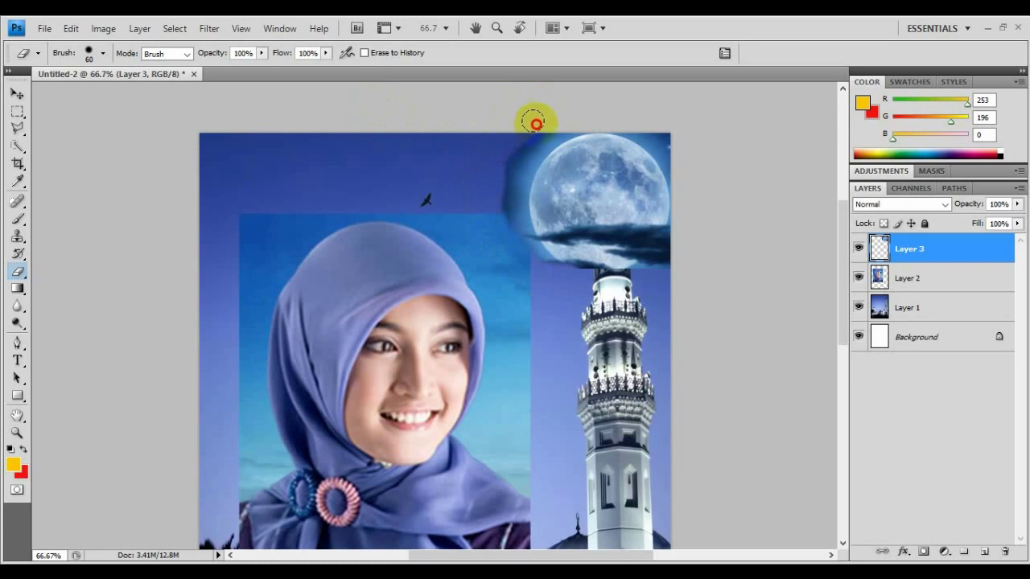
pyautogui.moveTo(502, 206); pyautogui.dragTo(489, 214)
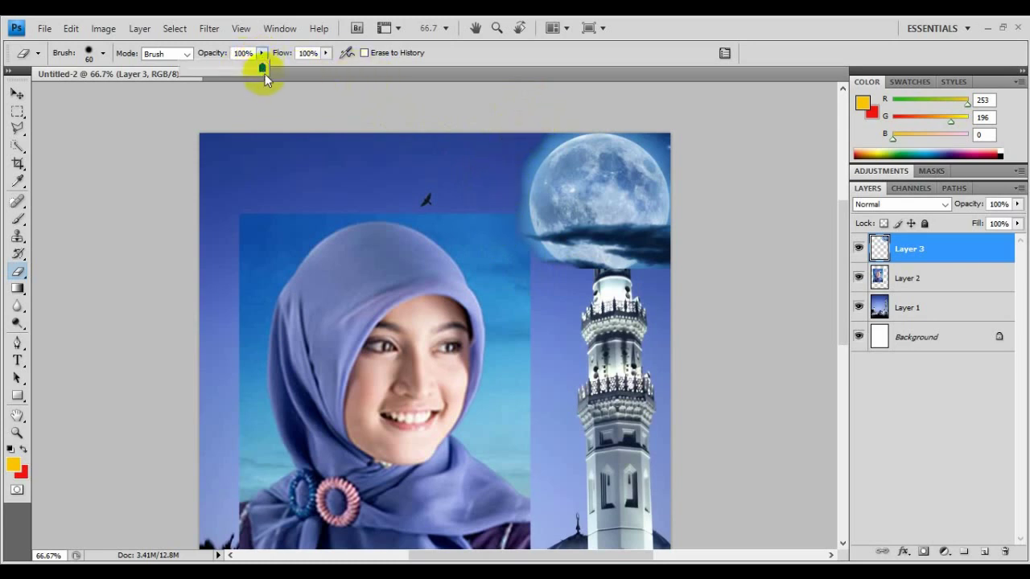
# With the Eraser at 63% opacity and 65% flow, soften the moon's left edge and uncover the minaret's spire in front of it
pyautogui.moveTo(232, 70); pyautogui.dragTo(230, 70)
pyautogui.click(325, 58)
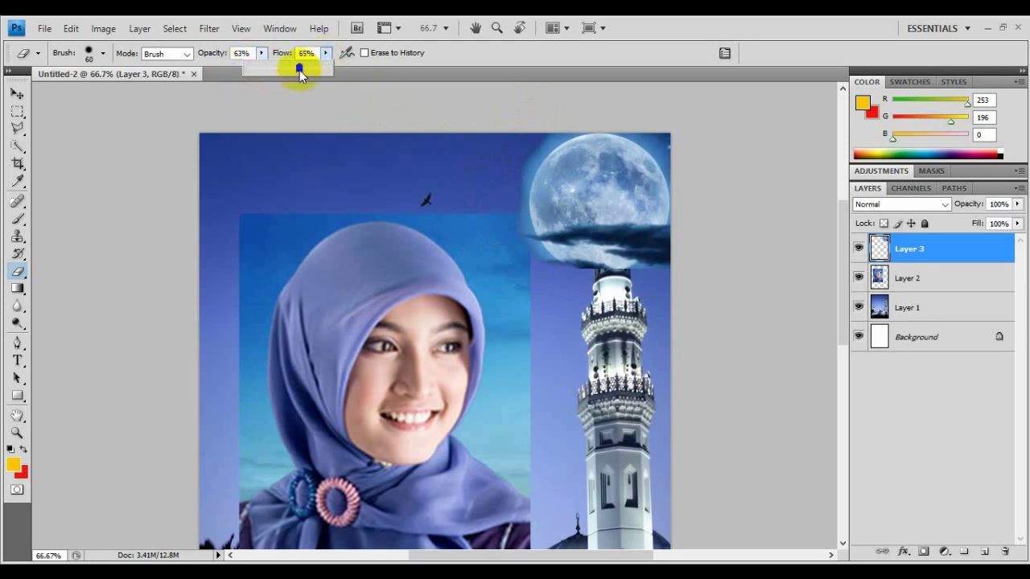
pyautogui.click(513, 166)
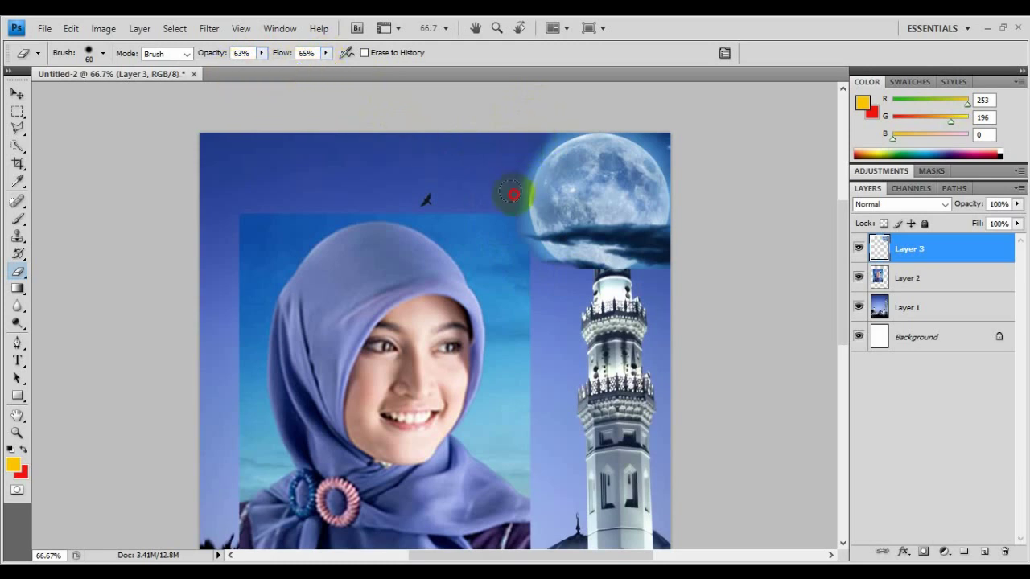
pyautogui.moveTo(514, 207)
pyautogui.mouseDown()
pyautogui.moveTo(524, 236)
pyautogui.moveTo(571, 278)
pyautogui.moveTo(643, 266)
pyautogui.moveTo(616, 260)
pyautogui.moveTo(607, 263)
pyautogui.moveTo(672, 265)
pyautogui.moveTo(625, 277)
pyautogui.moveTo(604, 259)
pyautogui.moveTo(610, 213)
pyautogui.mouseUp()
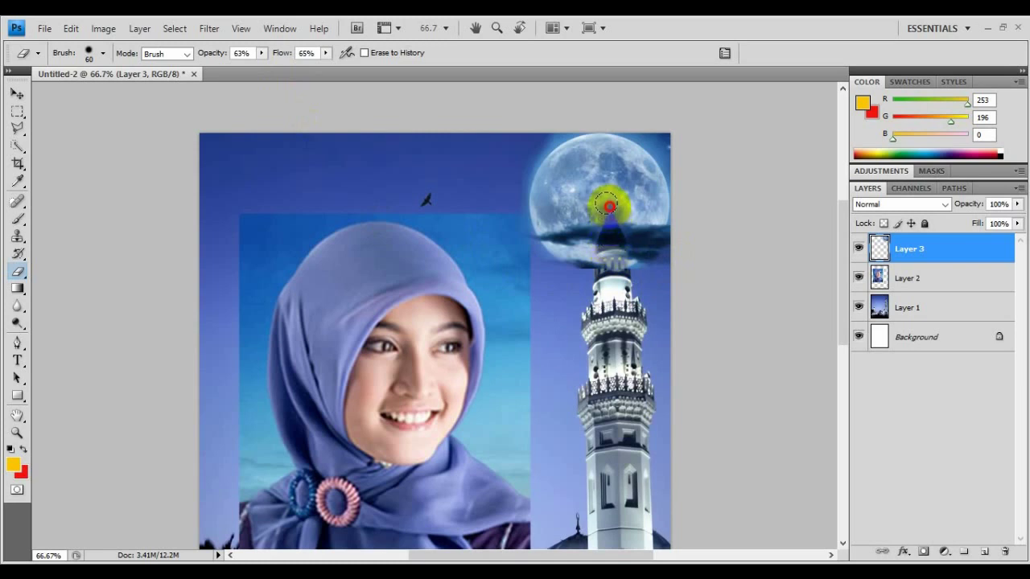
pyautogui.moveTo(609, 201)
pyautogui.mouseDown()
pyautogui.moveTo(595, 202)
pyautogui.moveTo(592, 219)
pyautogui.moveTo(609, 229)
pyautogui.moveTo(585, 248)
pyautogui.mouseUp()
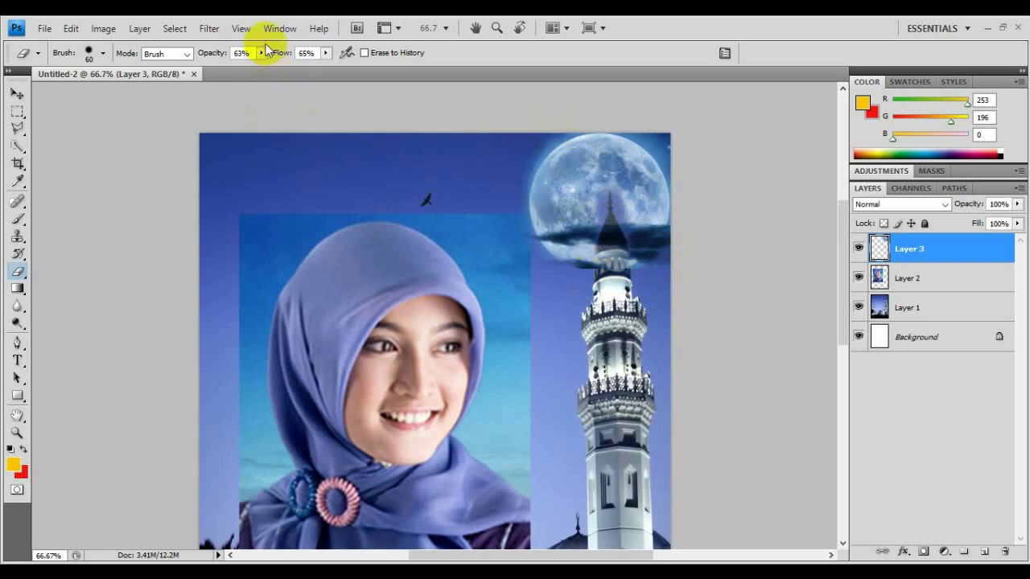
# Fade the glow around the moon's outer edge using the Eraser at 36% opacity with a 102 px brush
pyautogui.click(261, 54)
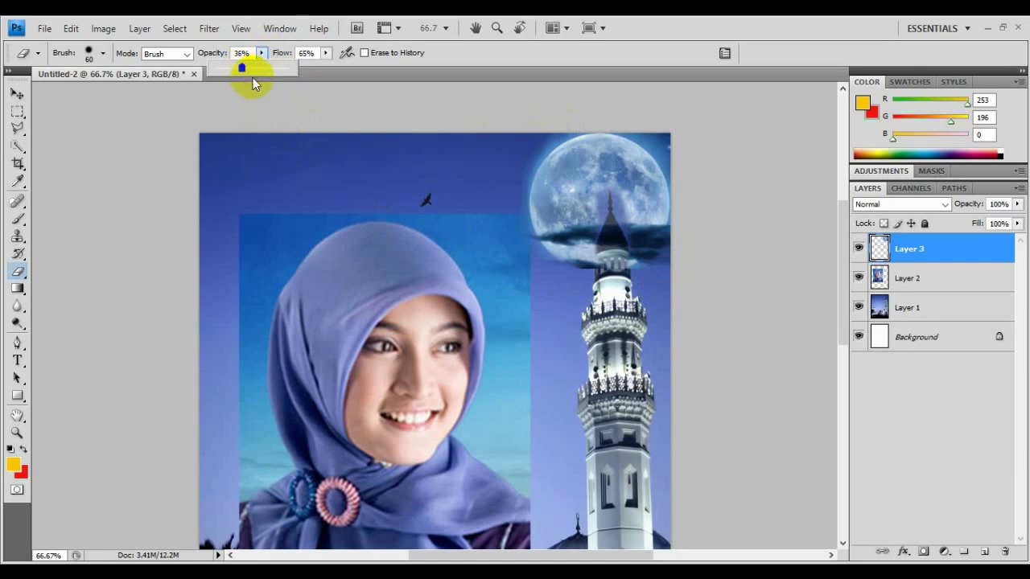
pyautogui.click(549, 136)
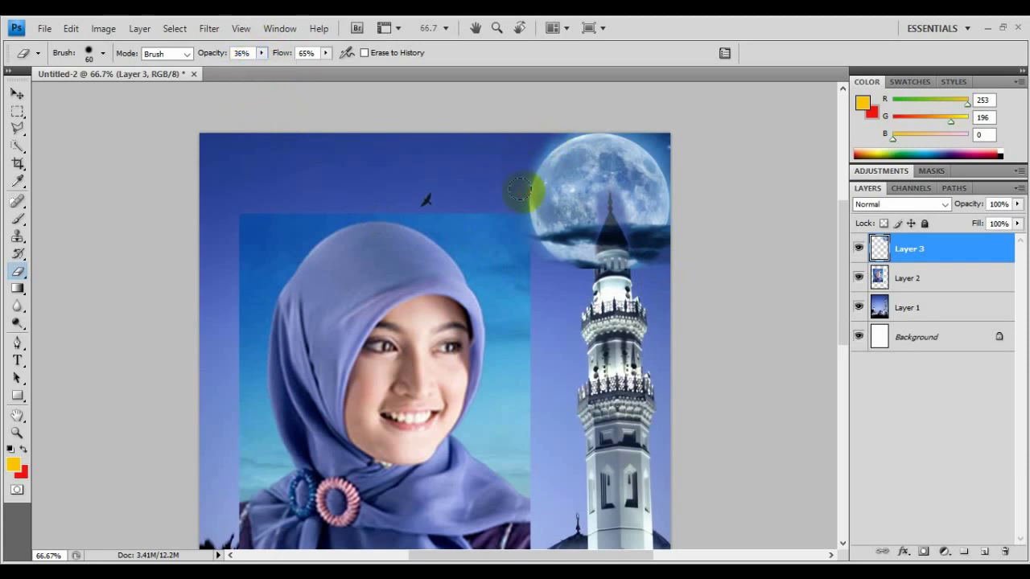
pyautogui.click(103, 53)
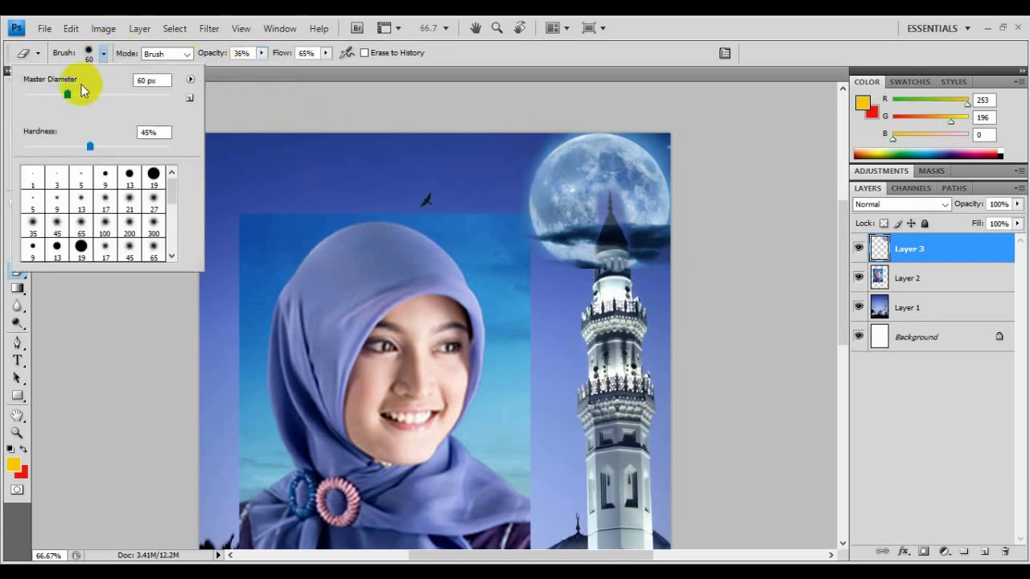
pyautogui.moveTo(70, 95); pyautogui.dragTo(99, 95)
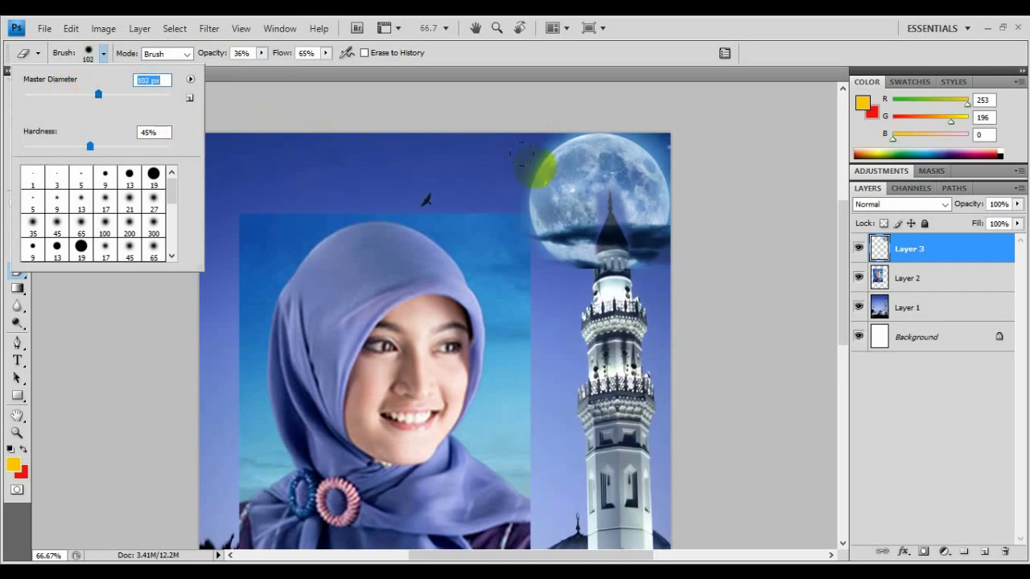
pyautogui.moveTo(535, 147)
pyautogui.mouseDown()
pyautogui.moveTo(504, 193)
pyautogui.moveTo(523, 246)
pyautogui.moveTo(598, 280)
pyautogui.moveTo(573, 270)
pyautogui.moveTo(666, 277)
pyautogui.moveTo(689, 161)
pyautogui.moveTo(676, 140)
pyautogui.mouseUp()
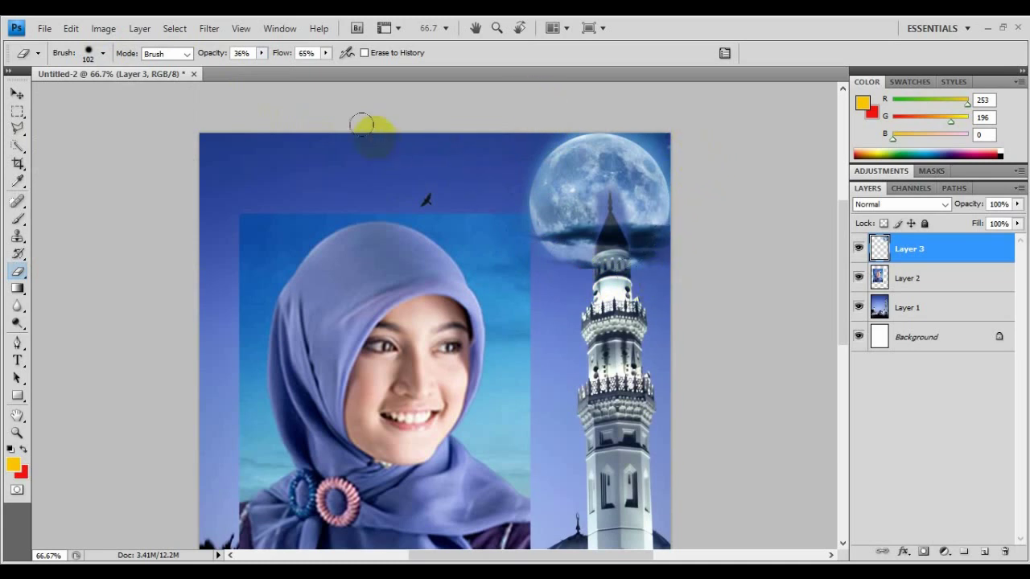
# Erase the moon layer's haze covering the minaret's cone roof on Layer 3 using a 32 px Eraser at 100% opacity and 100% flow
pyautogui.click(263, 55)
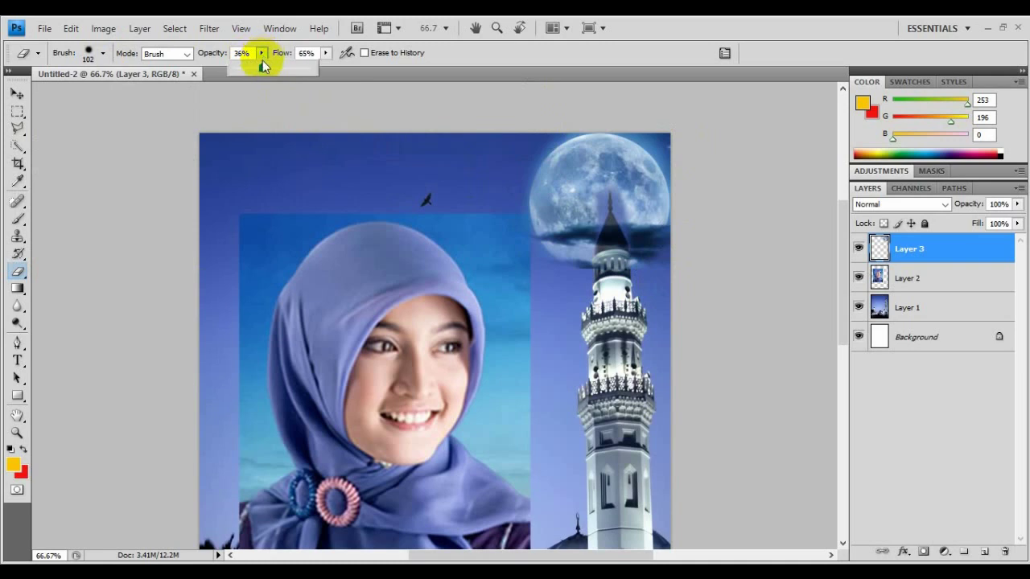
pyautogui.moveTo(308, 72); pyautogui.dragTo(317, 71)
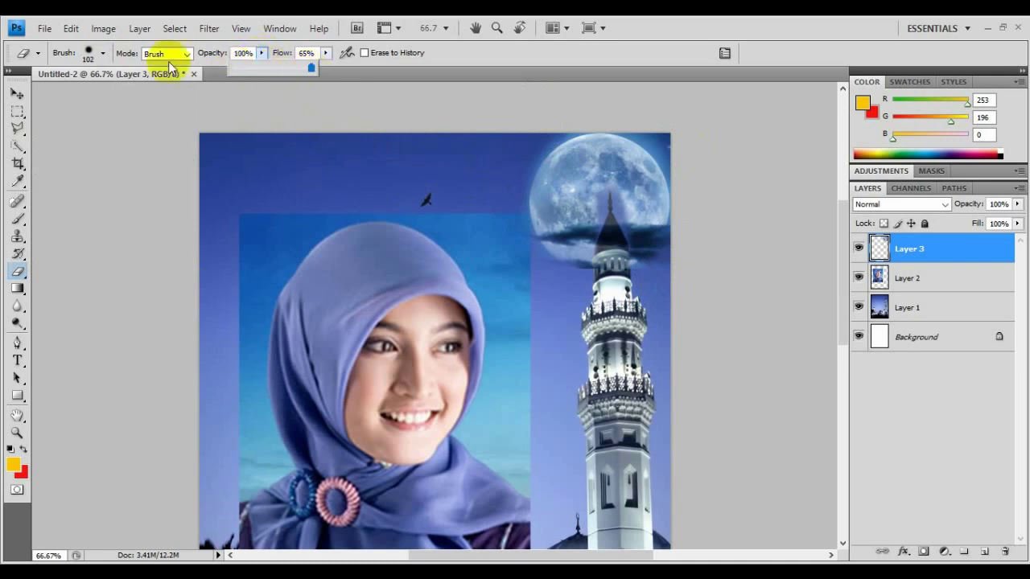
pyautogui.click(103, 53)
pyautogui.moveTo(92, 95); pyautogui.dragTo(47, 94)
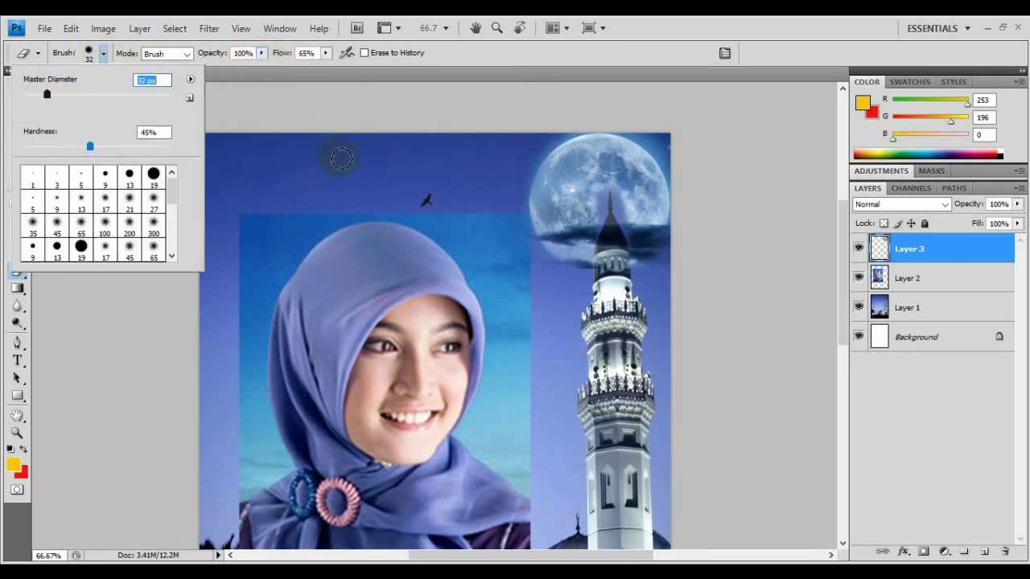
pyautogui.click(616, 245)
pyautogui.moveTo(611, 239)
pyautogui.mouseDown()
pyautogui.moveTo(610, 274)
pyautogui.moveTo(609, 264)
pyautogui.moveTo(586, 273)
pyautogui.moveTo(620, 273)
pyautogui.moveTo(628, 259)
pyautogui.mouseUp()
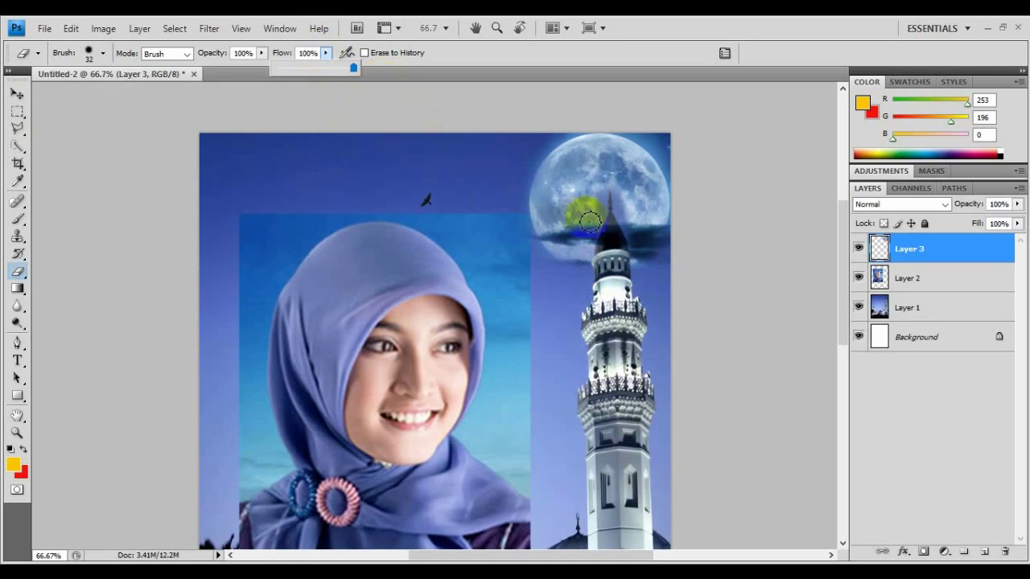
pyautogui.hotkey('ctrl', 'z')
pyautogui.moveTo(609, 259)
pyautogui.mouseDown()
pyautogui.moveTo(611, 228)
pyautogui.moveTo(618, 280)
pyautogui.moveTo(605, 209)
pyautogui.mouseUp()
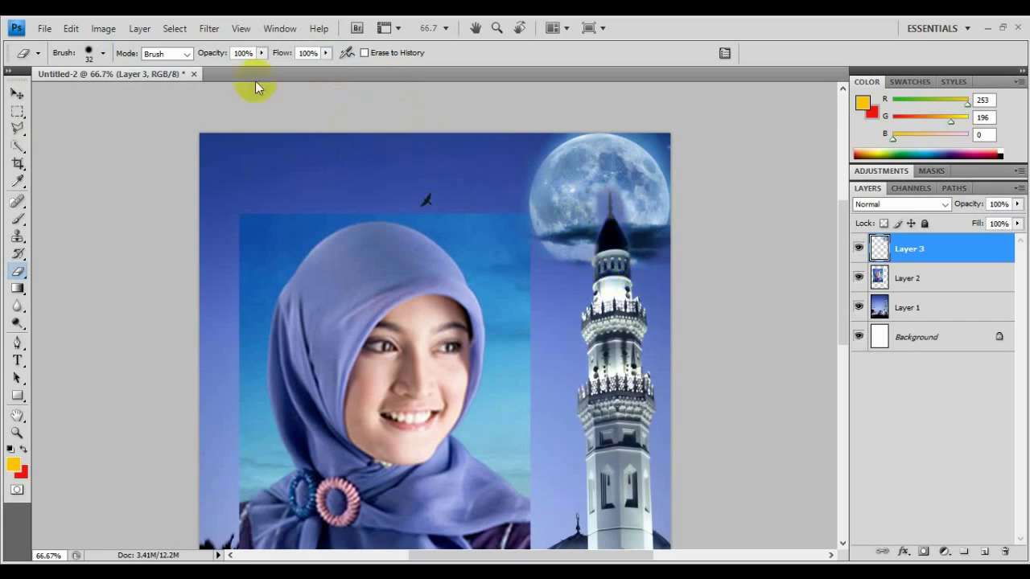
# Uncover the thin tip of the minaret's spire in front of the moon using a 15 px Eraser
pyautogui.click(104, 53)
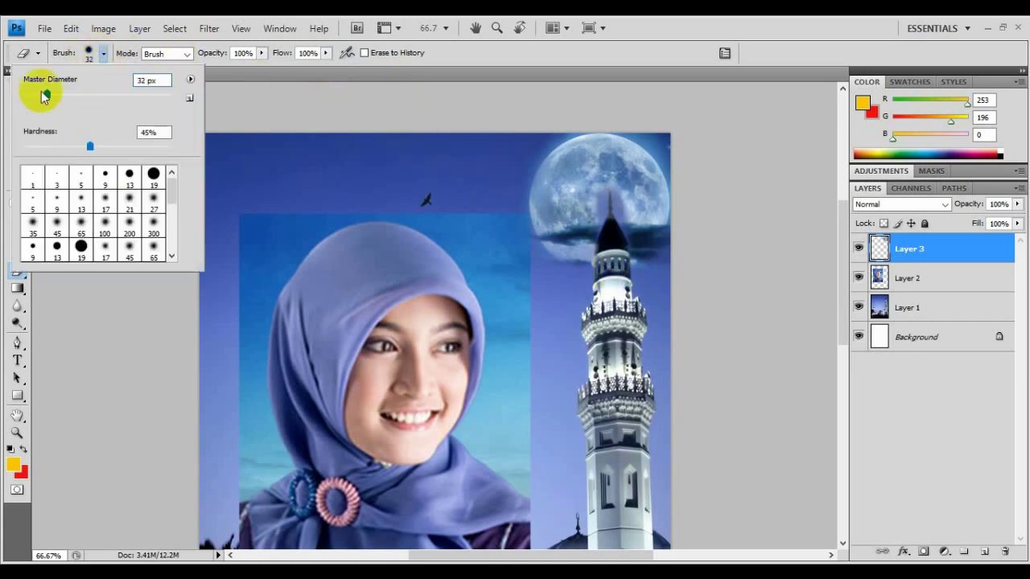
pyautogui.moveTo(45, 92); pyautogui.dragTo(35, 95)
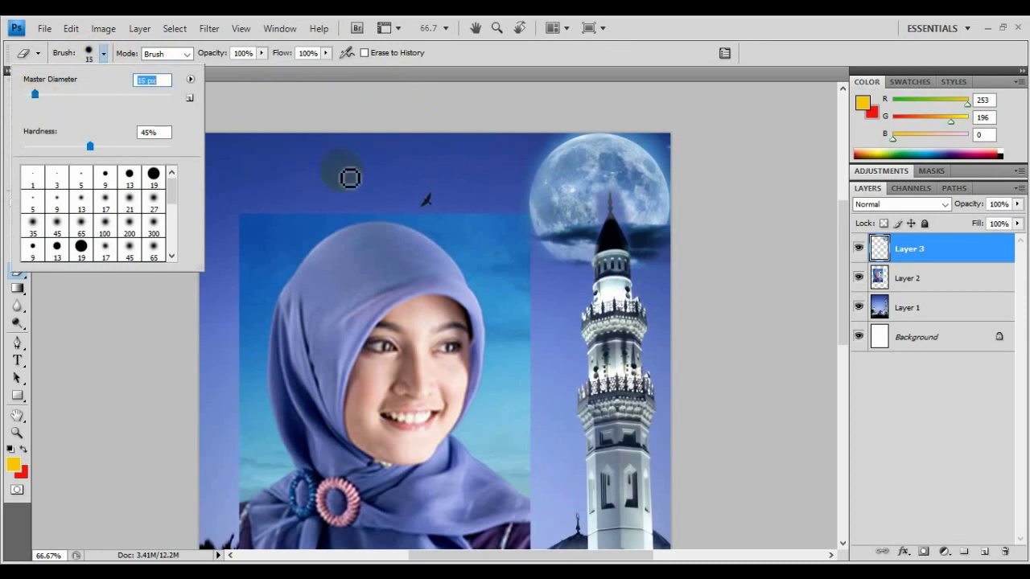
pyautogui.moveTo(553, 185)
pyautogui.mouseDown()
pyautogui.moveTo(617, 213)
pyautogui.moveTo(617, 202)
pyautogui.moveTo(609, 211)
pyautogui.moveTo(616, 233)
pyautogui.moveTo(571, 259)
pyautogui.mouseUp()
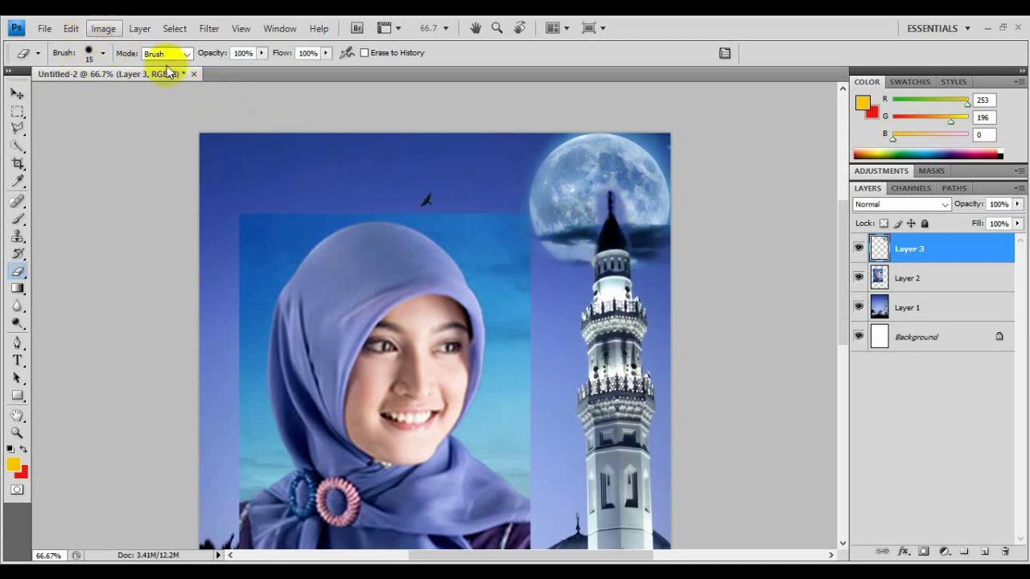
# On Layer 2, erase the portrait's blue sky above and on both sides of the woman with an 81 px Eraser
pyautogui.click(914, 282)
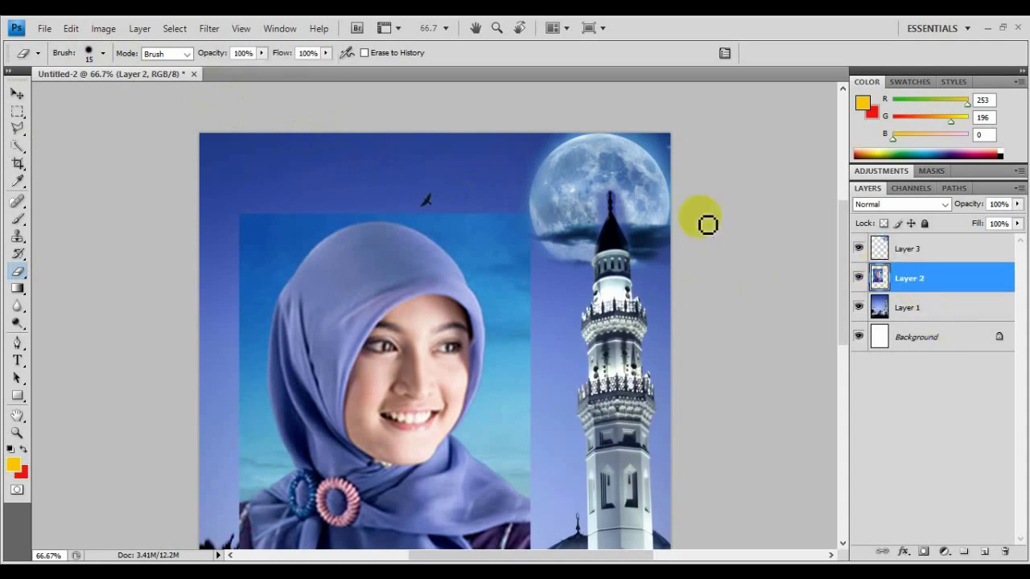
pyautogui.click(103, 54)
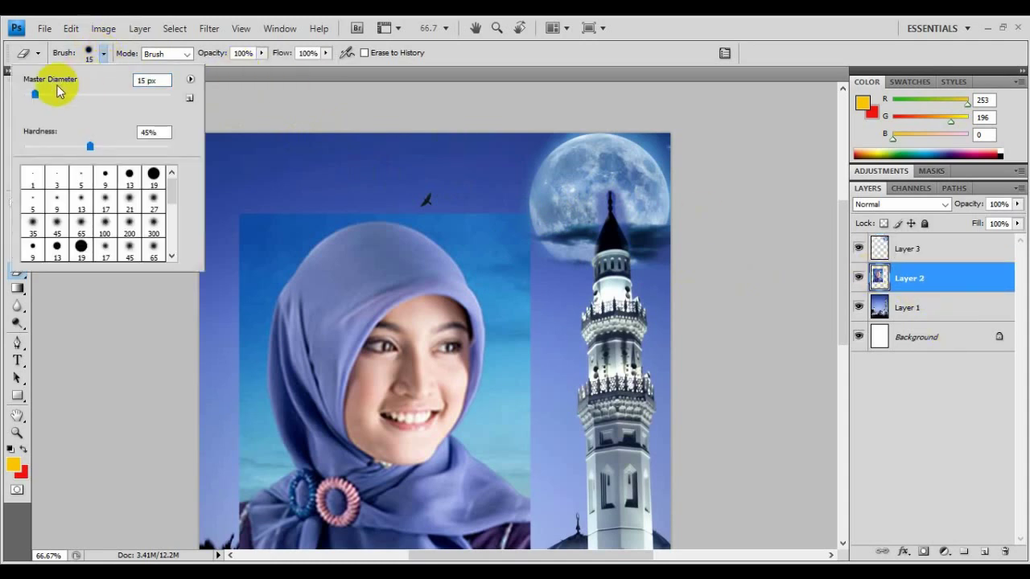
pyautogui.moveTo(34, 93); pyautogui.dragTo(84, 102)
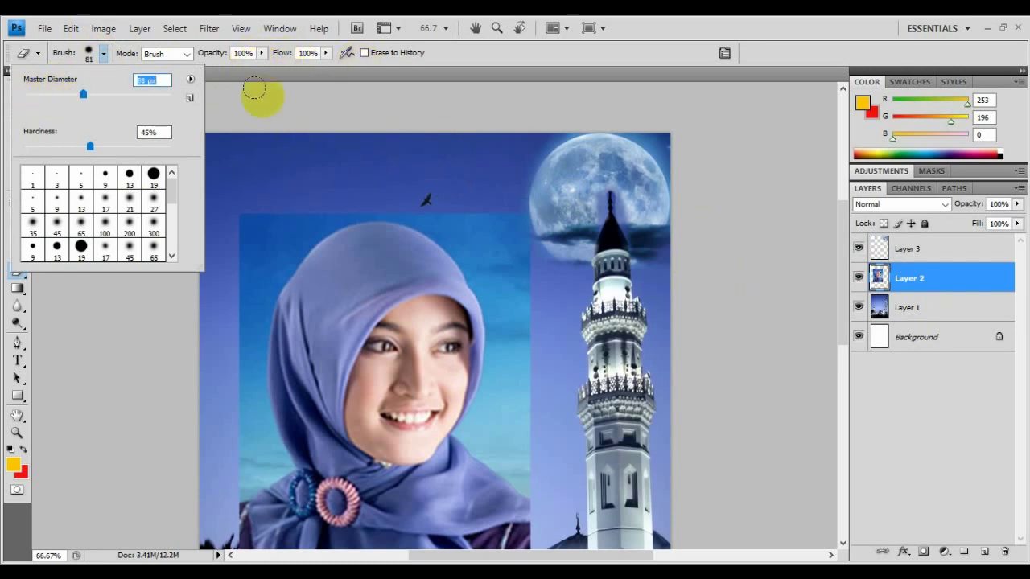
pyautogui.click(251, 217)
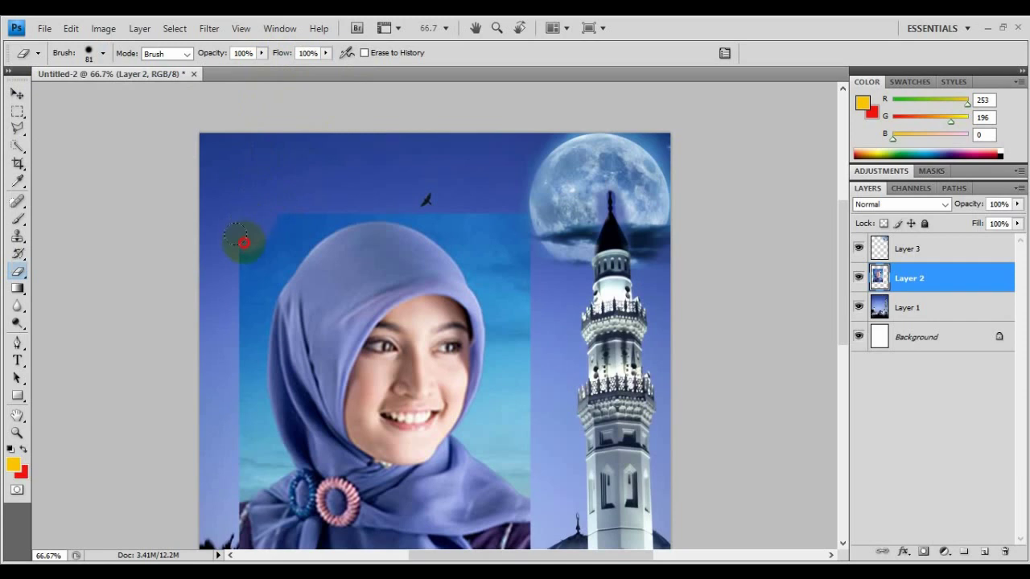
pyautogui.moveTo(244, 241)
pyautogui.mouseDown()
pyautogui.moveTo(225, 308)
pyautogui.moveTo(226, 397)
pyautogui.mouseUp()
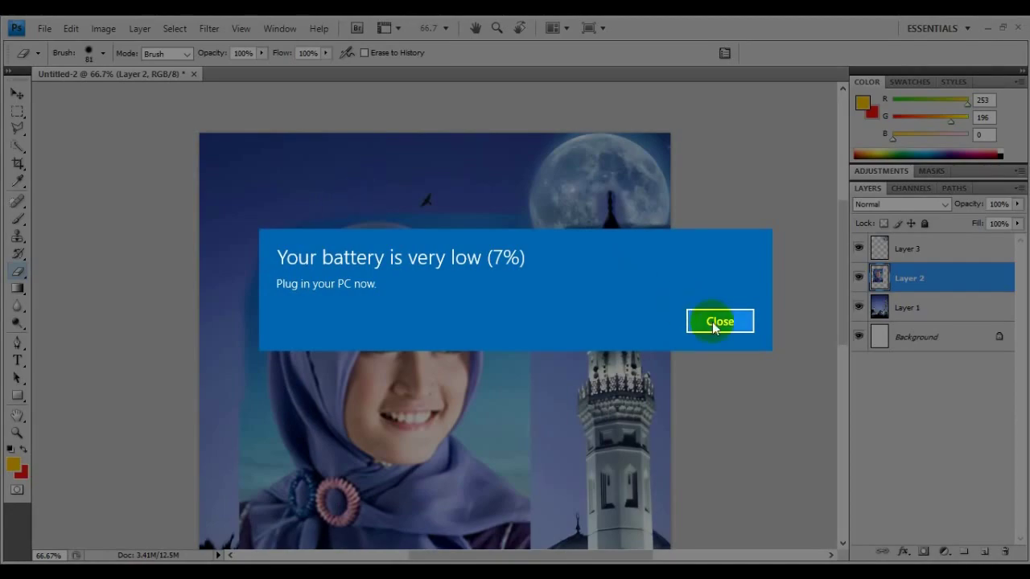
pyautogui.click(712, 322)
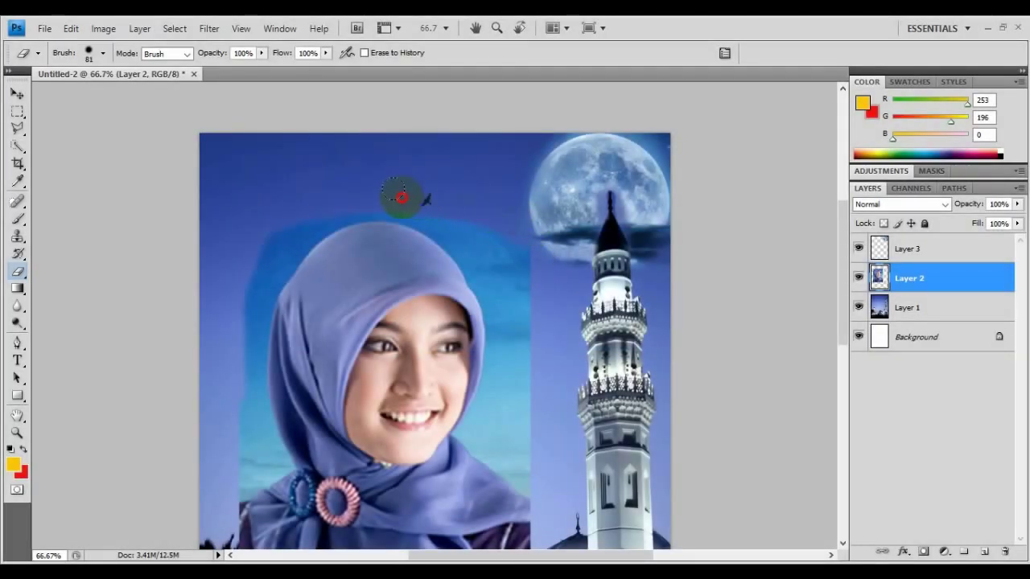
pyautogui.moveTo(295, 209)
pyautogui.mouseDown()
pyautogui.moveTo(266, 227)
pyautogui.moveTo(245, 271)
pyautogui.moveTo(231, 357)
pyautogui.moveTo(230, 306)
pyautogui.moveTo(258, 249)
pyautogui.mouseUp()
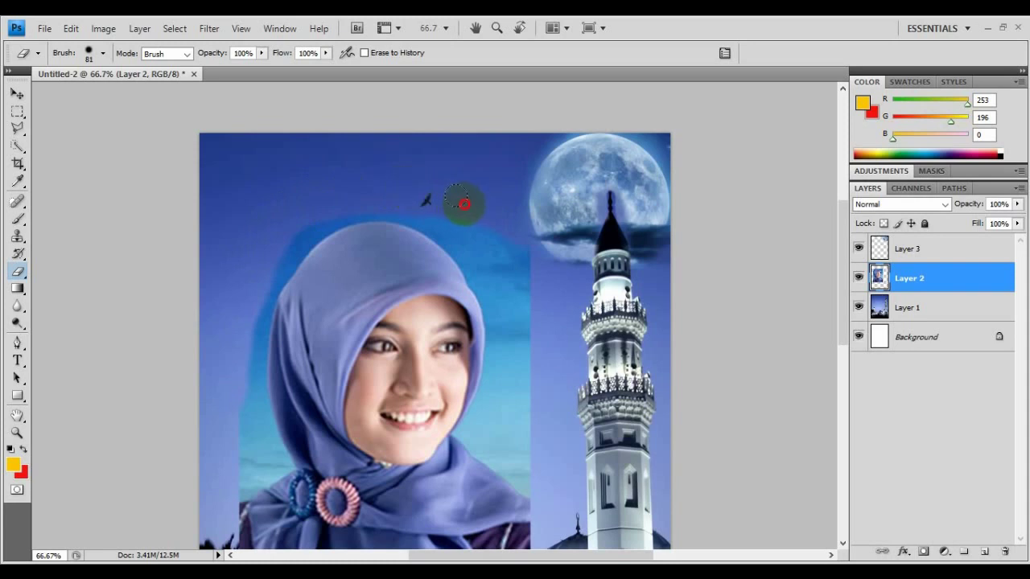
pyautogui.moveTo(465, 204)
pyautogui.mouseDown()
pyautogui.moveTo(504, 230)
pyautogui.moveTo(520, 260)
pyautogui.moveTo(524, 432)
pyautogui.moveTo(538, 469)
pyautogui.mouseUp()
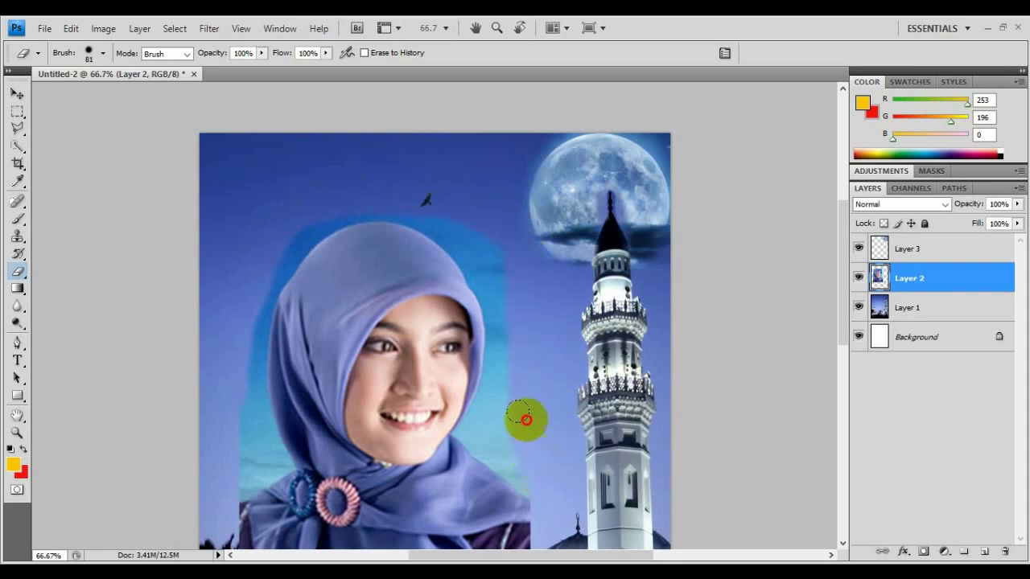
pyautogui.moveTo(526, 420)
pyautogui.mouseDown()
pyautogui.moveTo(495, 278)
pyautogui.moveTo(433, 202)
pyautogui.moveTo(500, 289)
pyautogui.moveTo(516, 375)
pyautogui.moveTo(490, 419)
pyautogui.moveTo(539, 477)
pyautogui.mouseUp()
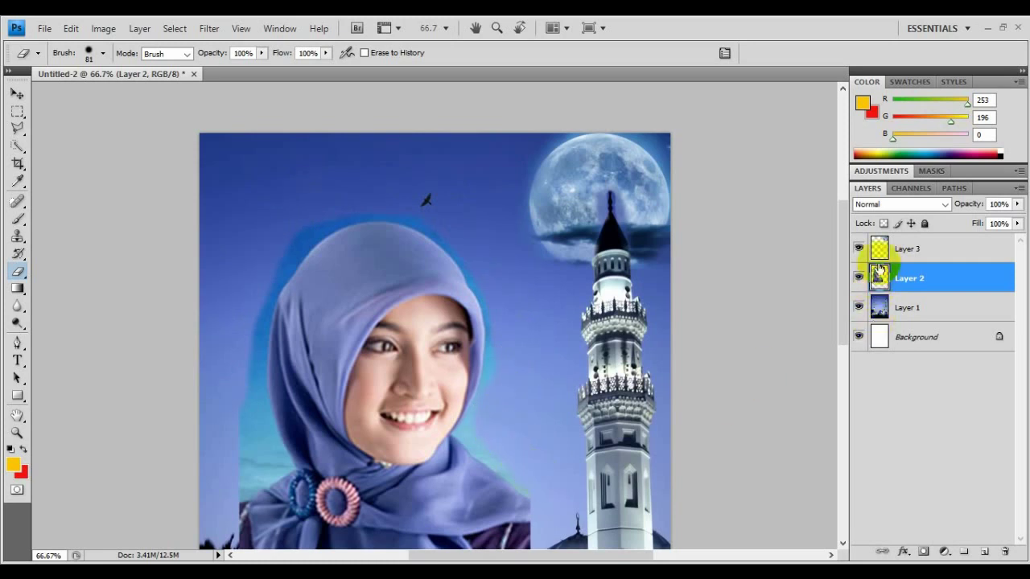
# Erase the portrait's hard edges around the shoulders and lower border, and trim the remaining sky beside the veil's left side
pyautogui.moveTo(843, 295); pyautogui.dragTo(848, 369)
pyautogui.moveTo(538, 251)
pyautogui.mouseDown()
pyautogui.moveTo(542, 343)
pyautogui.moveTo(262, 367)
pyautogui.moveTo(233, 356)
pyautogui.moveTo(224, 333)
pyautogui.moveTo(219, 236)
pyautogui.moveTo(245, 214)
pyautogui.moveTo(240, 155)
pyautogui.moveTo(255, 199)
pyautogui.moveTo(230, 230)
pyautogui.mouseUp()
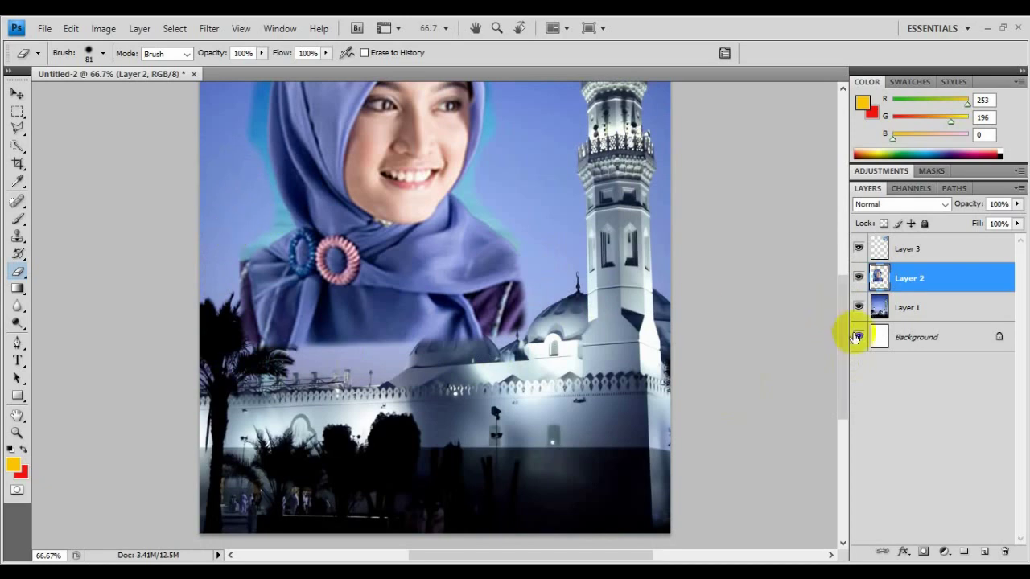
pyautogui.moveTo(842, 298); pyautogui.dragTo(834, 232)
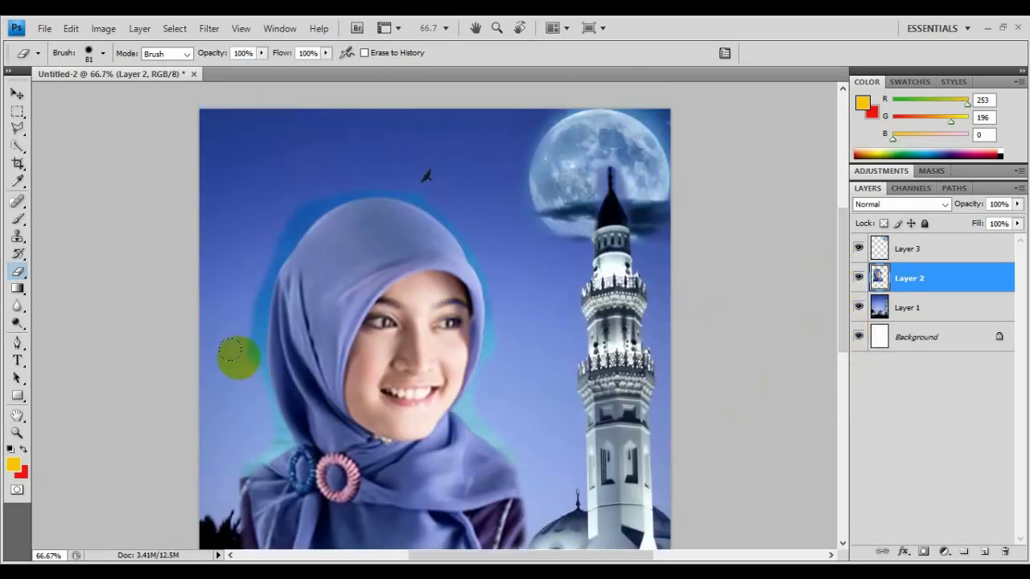
pyautogui.moveTo(235, 354)
pyautogui.mouseDown()
pyautogui.moveTo(226, 284)
pyautogui.moveTo(245, 246)
pyautogui.mouseUp()
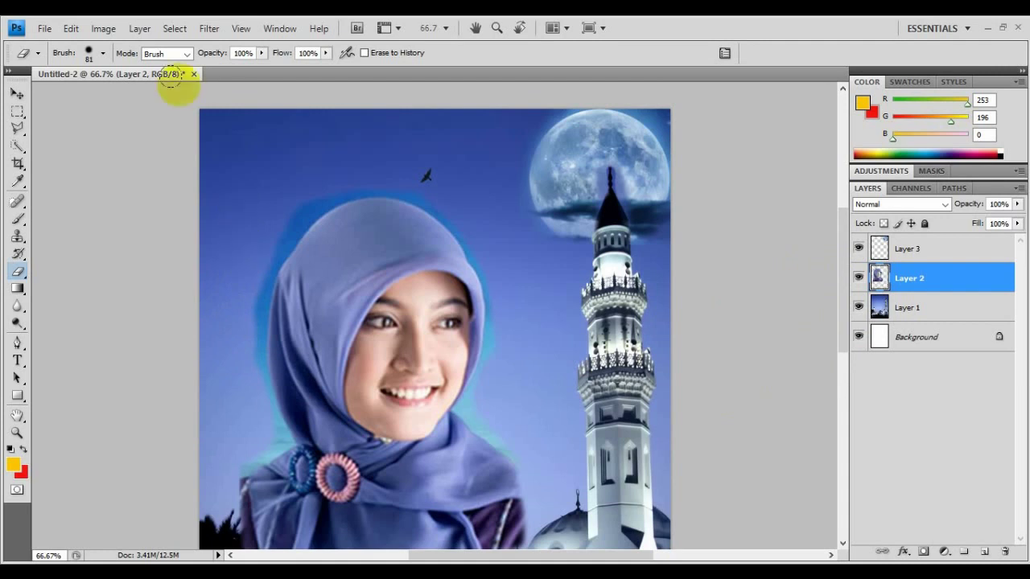
# Fade the blue halo around the veil using a 180 px Eraser at 50% opacity and 55% flow
pyautogui.click(262, 53)
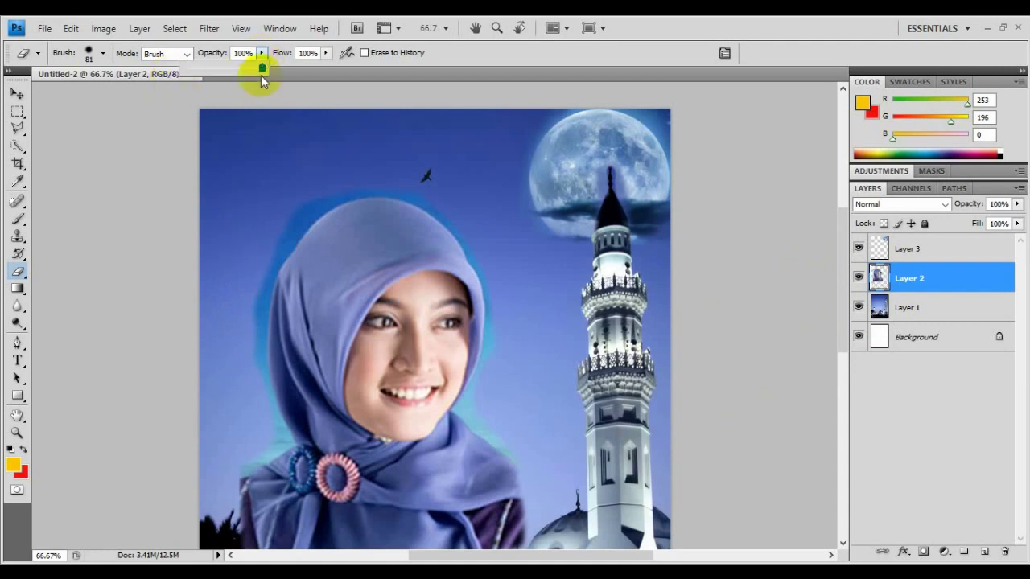
pyautogui.moveTo(260, 75); pyautogui.dragTo(223, 70)
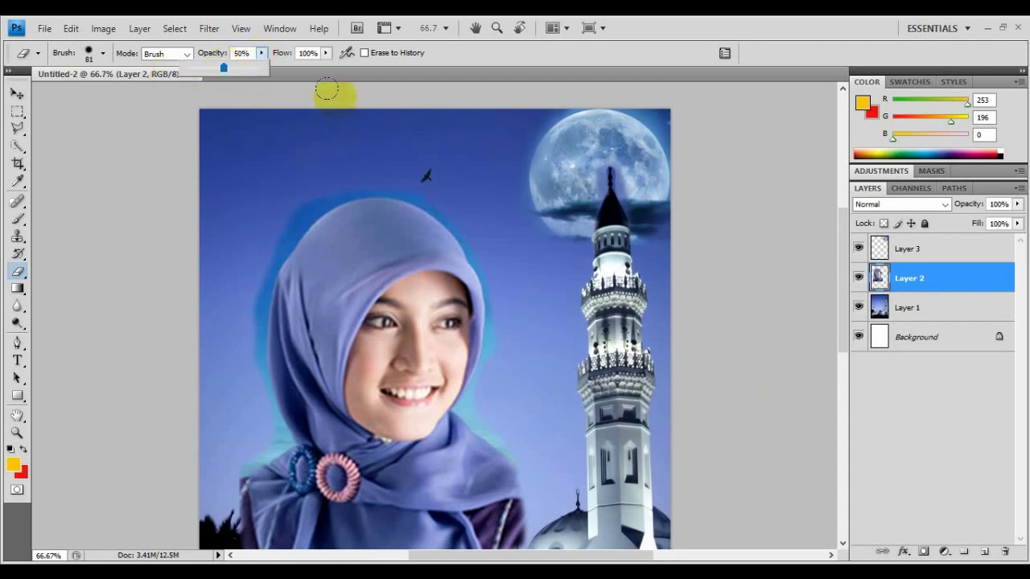
pyautogui.click(326, 56)
pyautogui.moveTo(329, 69); pyautogui.dragTo(291, 69)
pyautogui.click(104, 55)
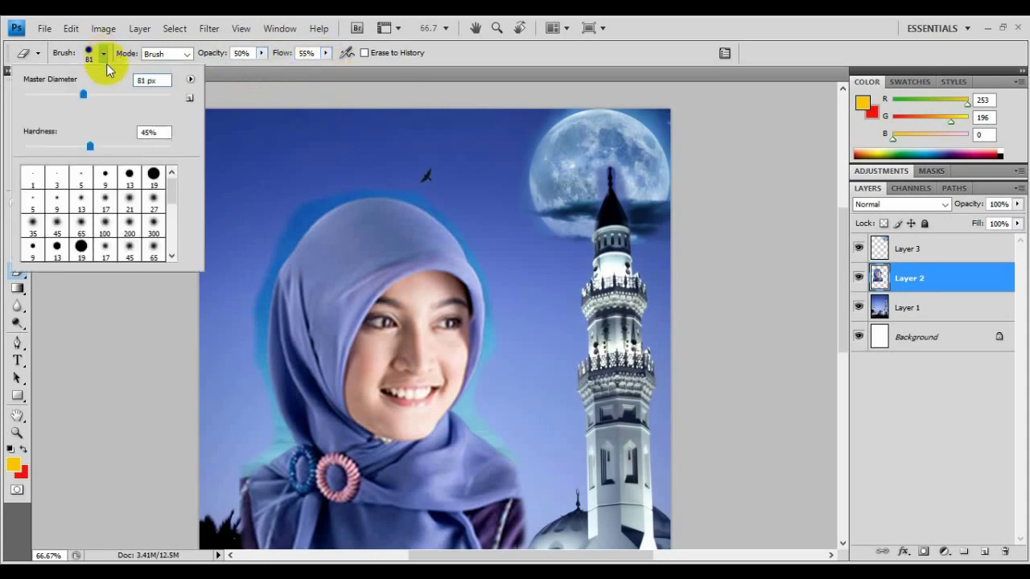
pyautogui.moveTo(83, 94); pyautogui.dragTo(127, 94)
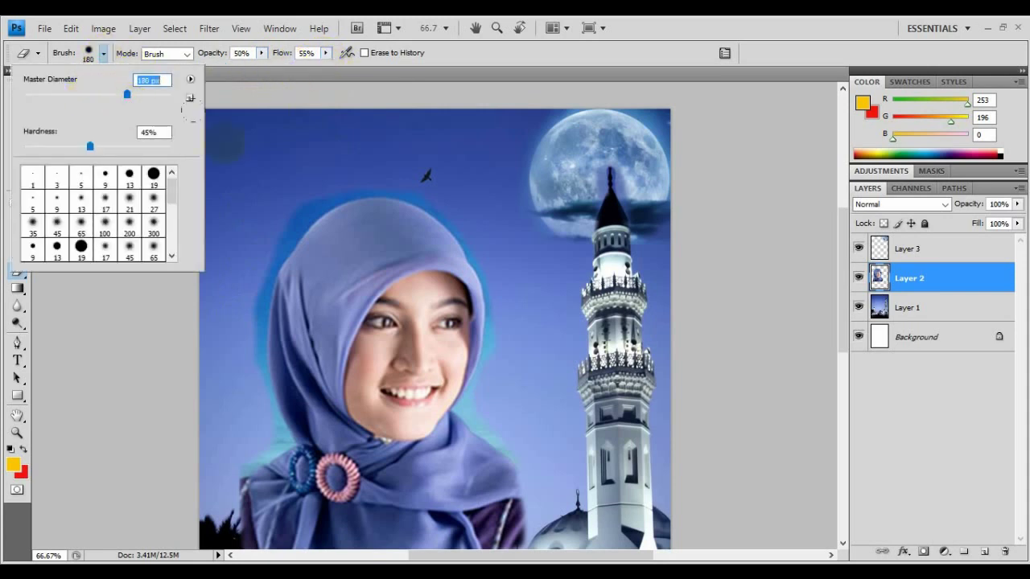
pyautogui.press('Return')
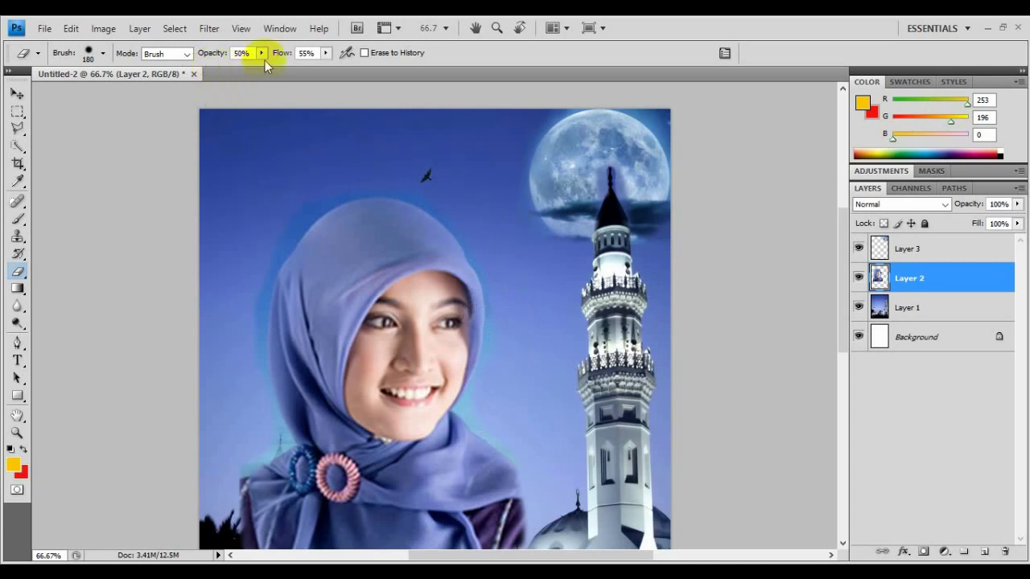
# Erase more of the halo above the woman's head with the Eraser at 96% opacity
pyautogui.moveTo(263, 60); pyautogui.dragTo(298, 70)
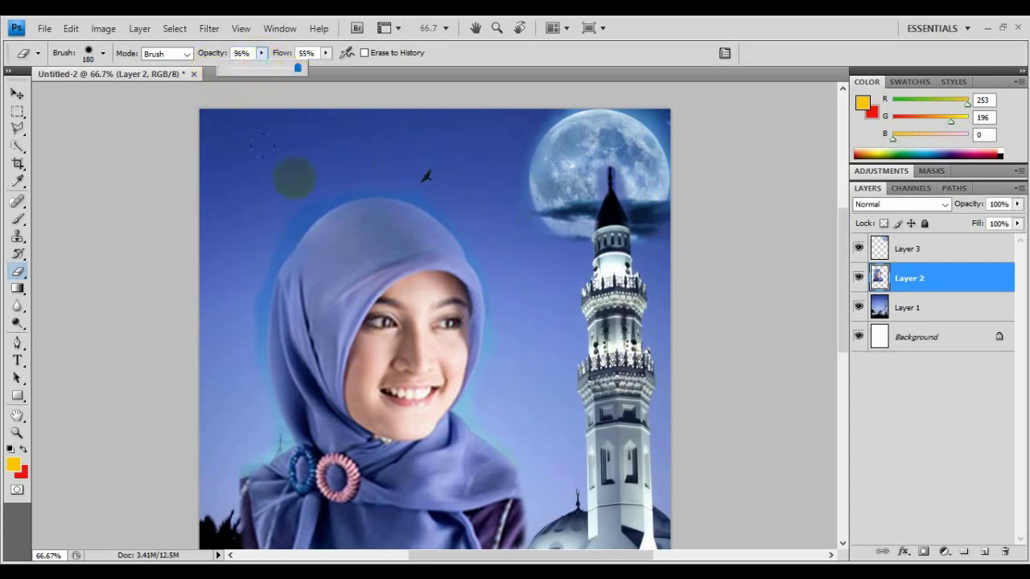
pyautogui.click(269, 185)
pyautogui.moveTo(271, 192)
pyautogui.mouseDown()
pyautogui.moveTo(234, 257)
pyautogui.moveTo(220, 326)
pyautogui.moveTo(234, 387)
pyautogui.moveTo(295, 170)
pyautogui.moveTo(243, 285)
pyautogui.moveTo(356, 185)
pyautogui.mouseUp()
pyautogui.moveTo(425, 171); pyautogui.dragTo(521, 211)
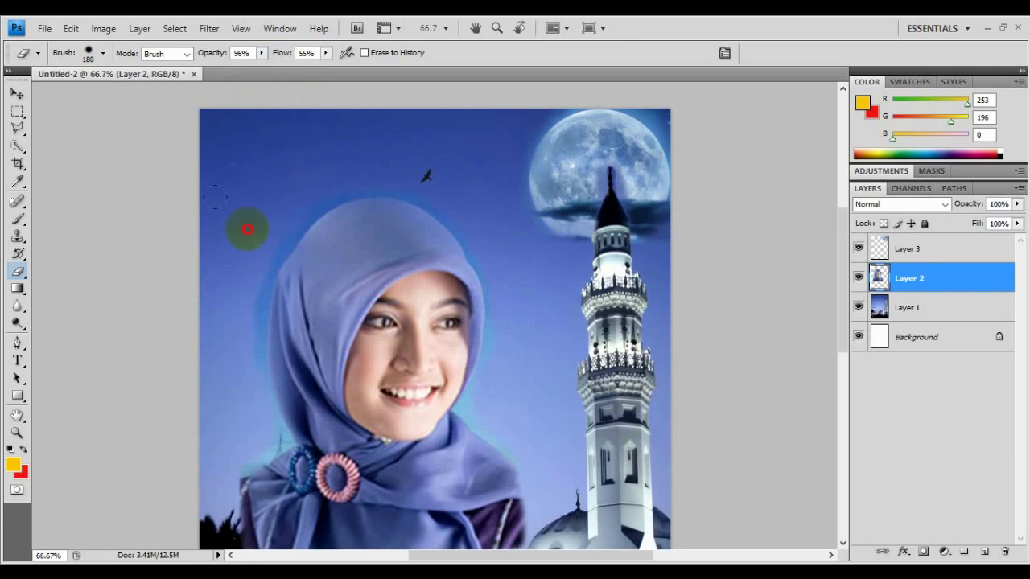
# Soften the halo over the top and left side of the veil with the Eraser at 60% opacity
pyautogui.click(261, 53)
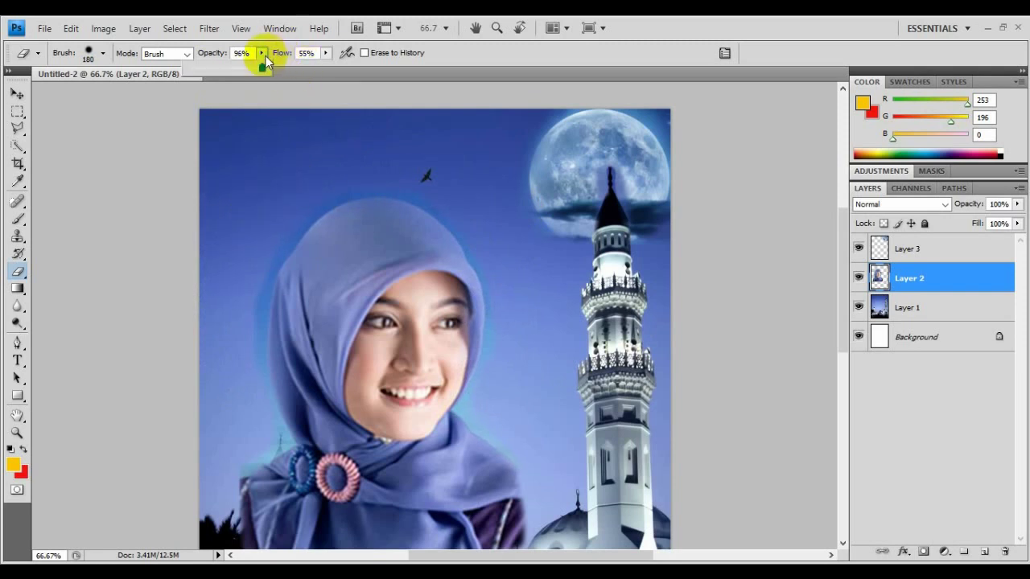
pyautogui.moveTo(263, 70); pyautogui.dragTo(234, 69)
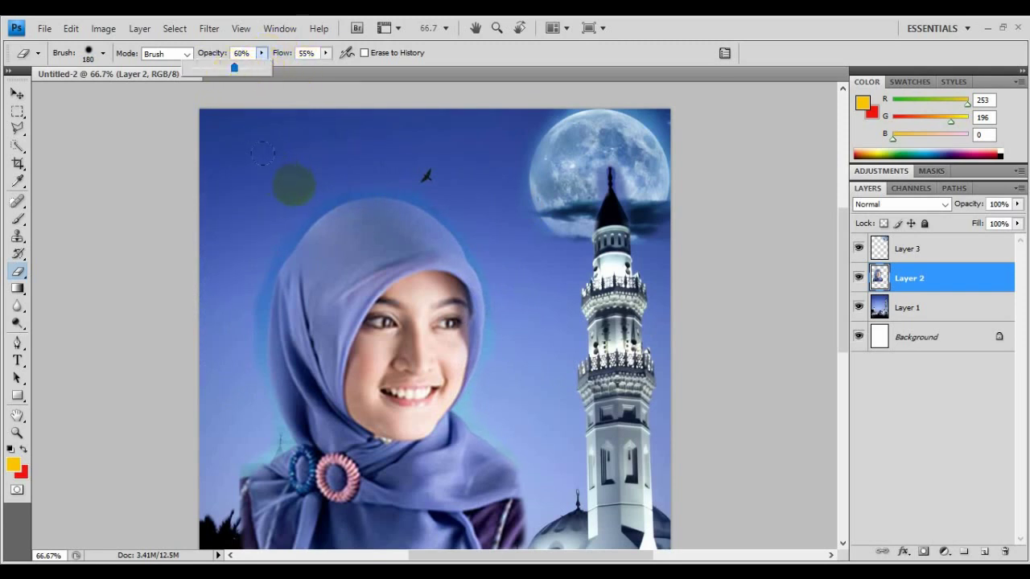
pyautogui.moveTo(262, 152)
pyautogui.mouseDown()
pyautogui.moveTo(222, 214)
pyautogui.moveTo(206, 275)
pyautogui.moveTo(212, 242)
pyautogui.moveTo(293, 140)
pyautogui.mouseUp()
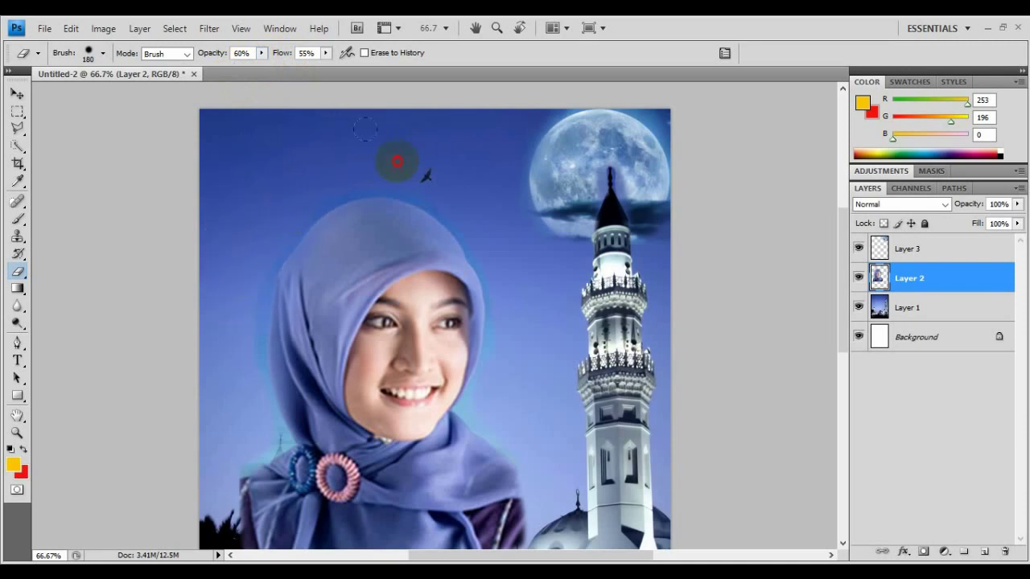
pyautogui.moveTo(365, 128)
pyautogui.mouseDown()
pyautogui.moveTo(417, 137)
pyautogui.moveTo(473, 201)
pyautogui.mouseUp()
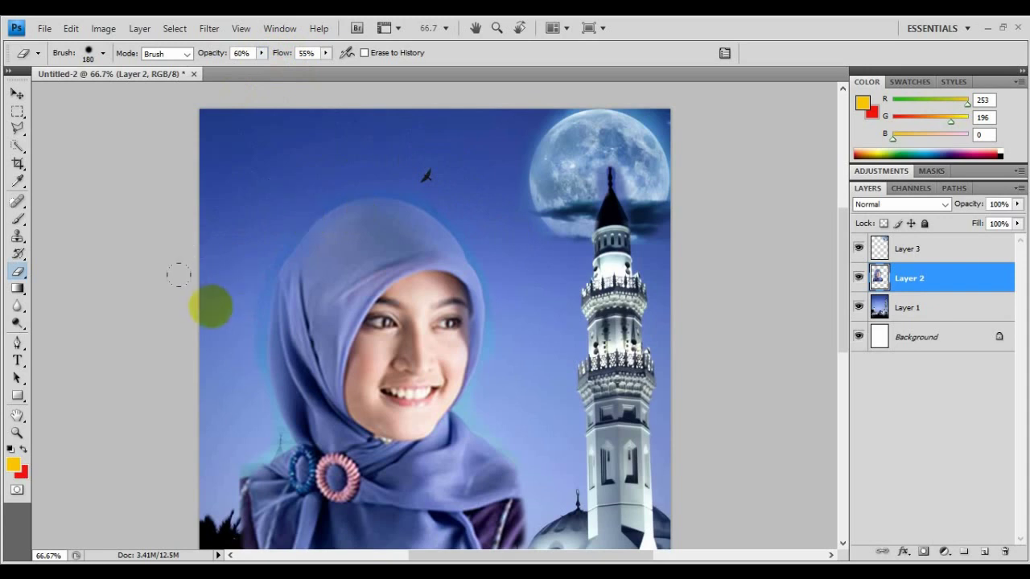
pyautogui.moveTo(203, 267)
pyautogui.mouseDown()
pyautogui.moveTo(193, 315)
pyautogui.moveTo(205, 387)
pyautogui.moveTo(184, 455)
pyautogui.moveTo(245, 424)
pyautogui.mouseUp()
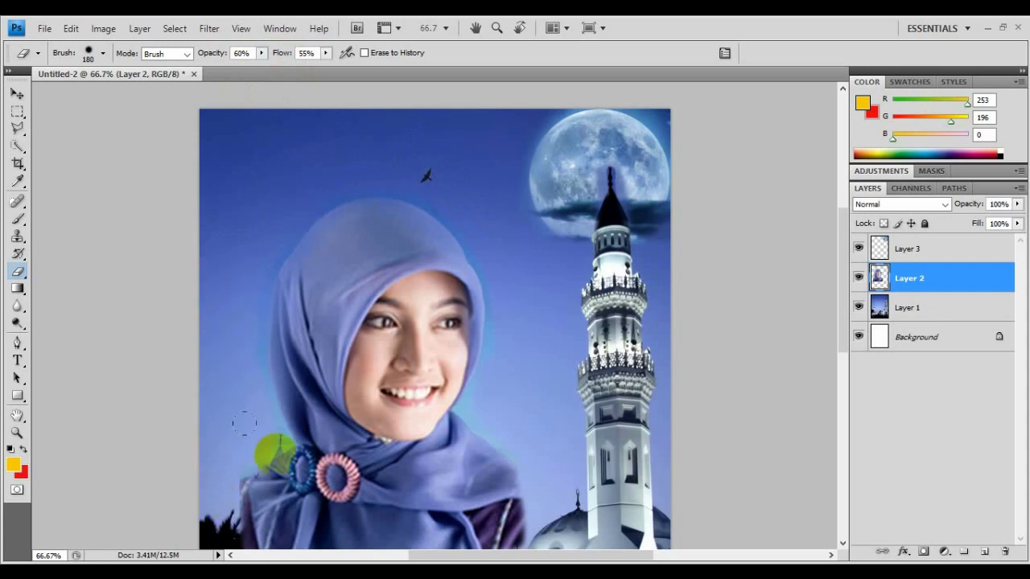
# Blend the portrait's shoulders, right side and veil outline into the mosque background with further 180 px Eraser strokes
pyautogui.moveTo(848, 299); pyautogui.dragTo(853, 364)
pyautogui.moveTo(552, 231)
pyautogui.mouseDown()
pyautogui.moveTo(496, 180)
pyautogui.moveTo(523, 142)
pyautogui.mouseUp()
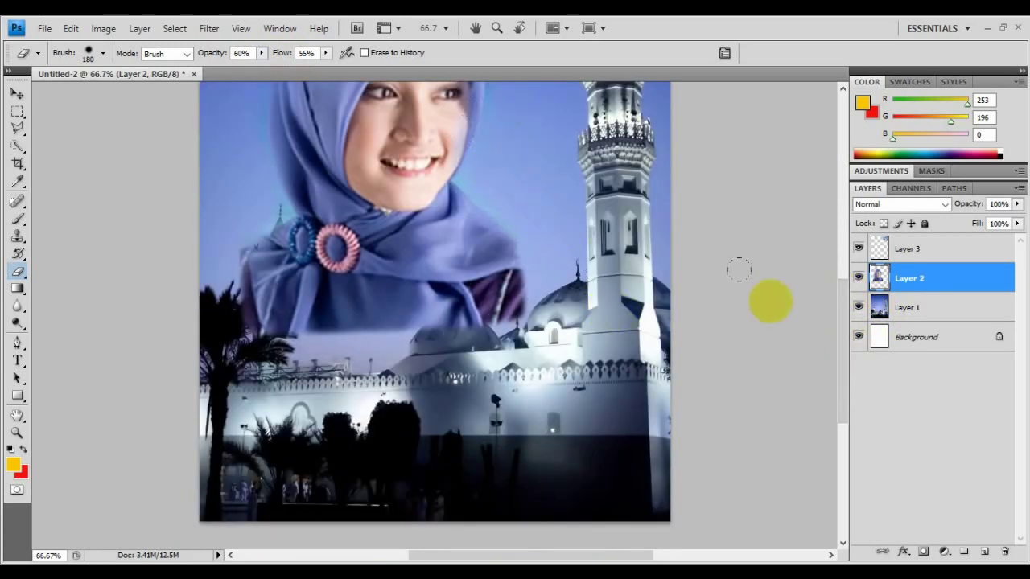
pyautogui.moveTo(842, 324); pyautogui.dragTo(835, 248)
pyautogui.moveTo(510, 340)
pyautogui.mouseDown()
pyautogui.moveTo(481, 234)
pyautogui.moveTo(439, 192)
pyautogui.mouseUp()
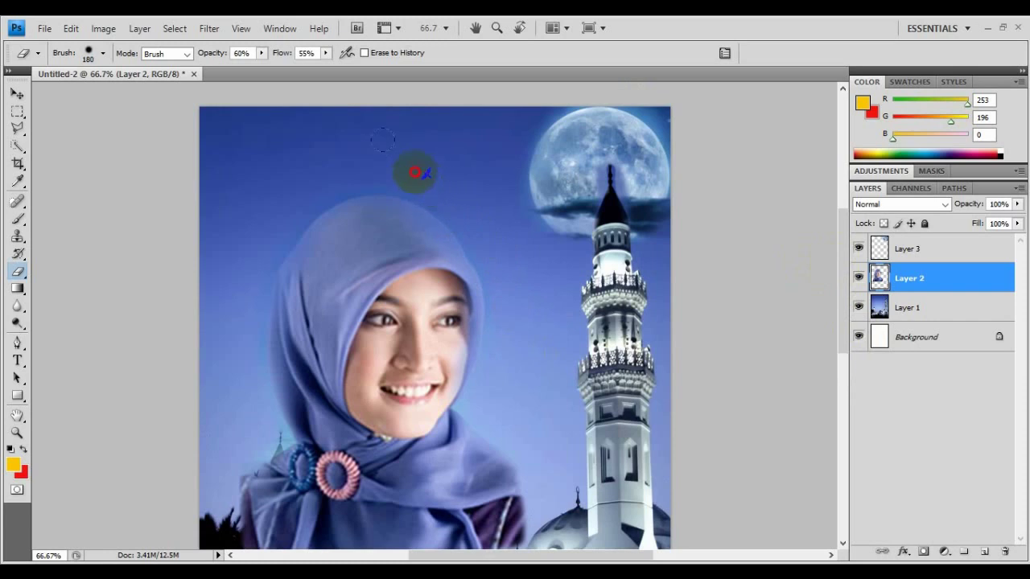
pyautogui.moveTo(313, 164)
pyautogui.mouseDown()
pyautogui.moveTo(220, 285)
pyautogui.moveTo(221, 308)
pyautogui.moveTo(228, 260)
pyautogui.moveTo(220, 364)
pyautogui.moveTo(231, 410)
pyautogui.mouseUp()
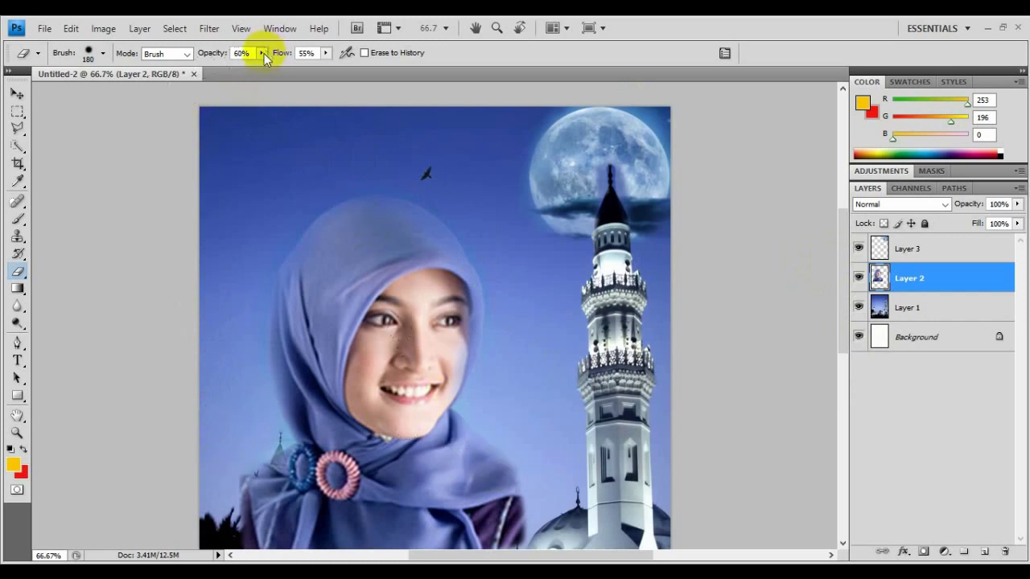
# Erase the remaining haze around the small minaret beside the portrait's left shoulder with a 75 px Eraser at 60% opacity
pyautogui.click(102, 55)
pyautogui.moveTo(103, 92)
pyautogui.mouseDown()
pyautogui.moveTo(127, 96)
pyautogui.moveTo(80, 103)
pyautogui.mouseUp()
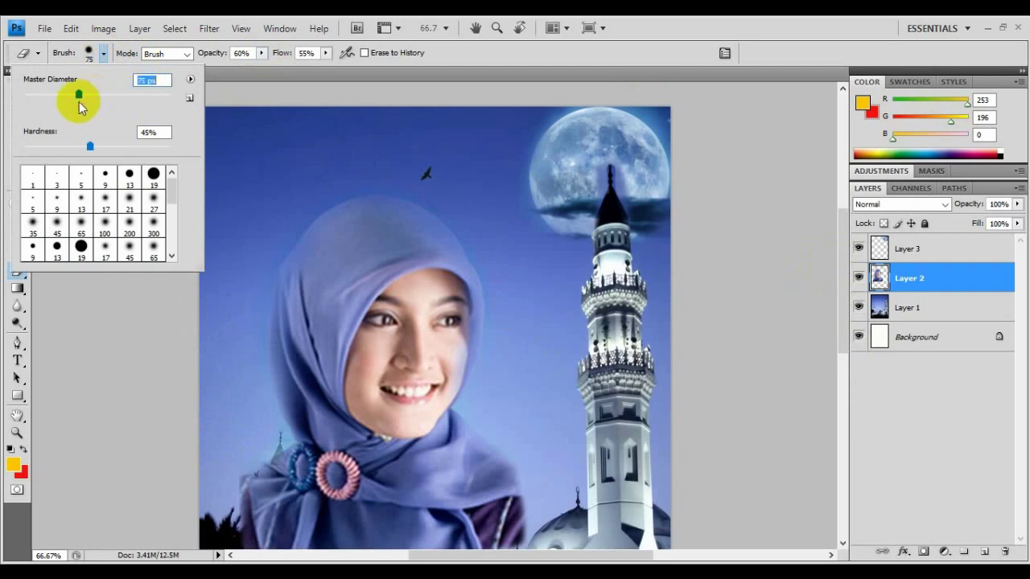
pyautogui.click(262, 412)
pyautogui.moveTo(276, 437)
pyautogui.mouseDown()
pyautogui.moveTo(217, 473)
pyautogui.moveTo(215, 506)
pyautogui.mouseUp()
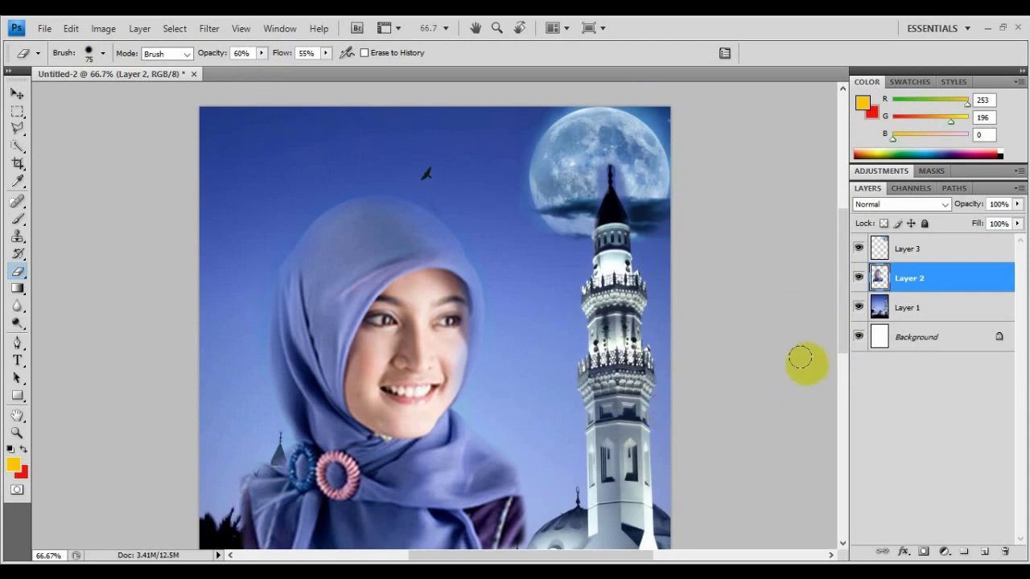
# Fade the portrait's lower edge into the mosque roof and palm tree using a 110 px Eraser at 43% opacity
pyautogui.moveTo(847, 336); pyautogui.dragTo(844, 402)
pyautogui.moveTo(528, 309)
pyautogui.mouseDown()
pyautogui.moveTo(497, 321)
pyautogui.moveTo(408, 305)
pyautogui.moveTo(234, 318)
pyautogui.mouseUp()
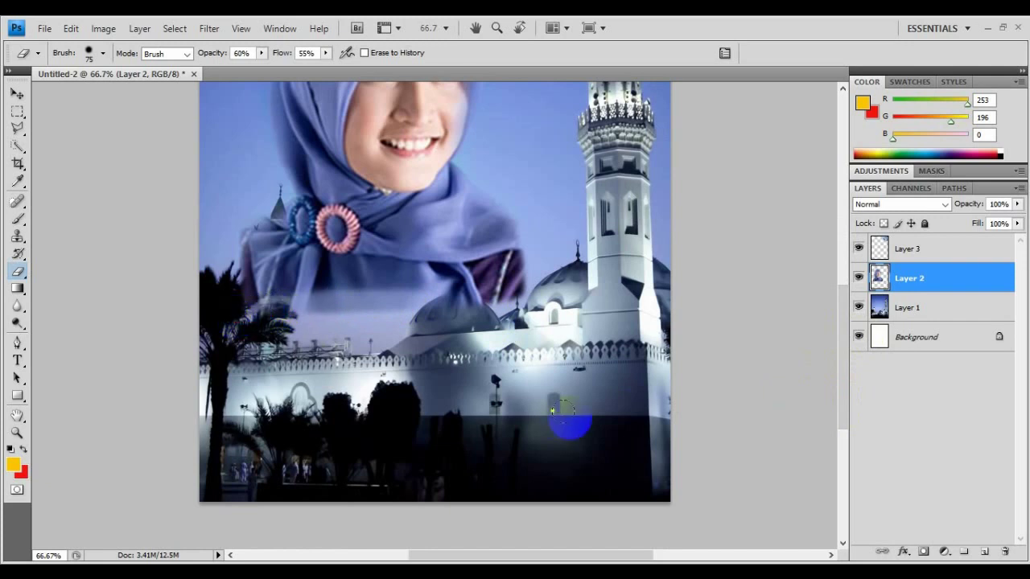
pyautogui.hotkey('ctrl', 'z')
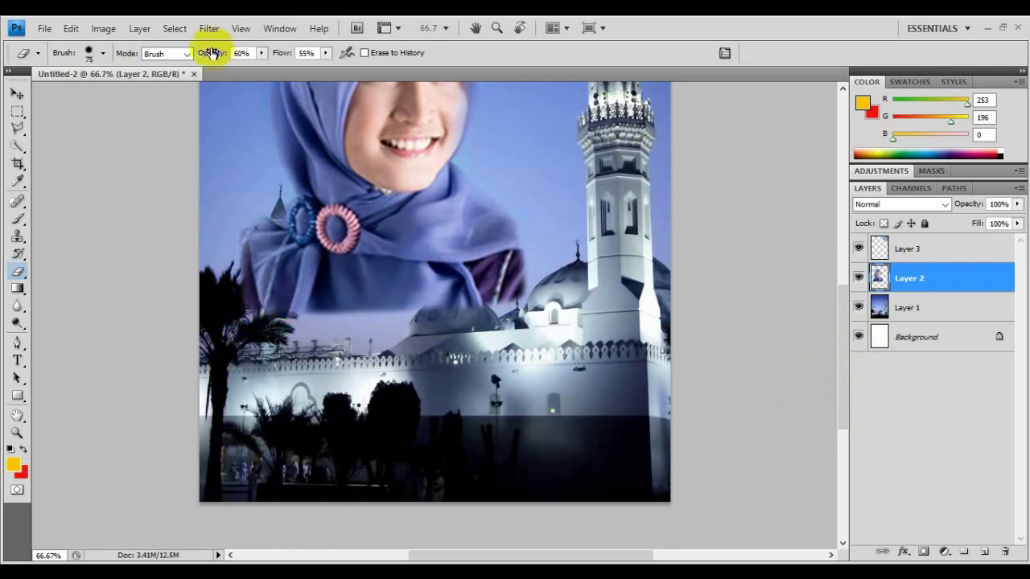
pyautogui.click(263, 53)
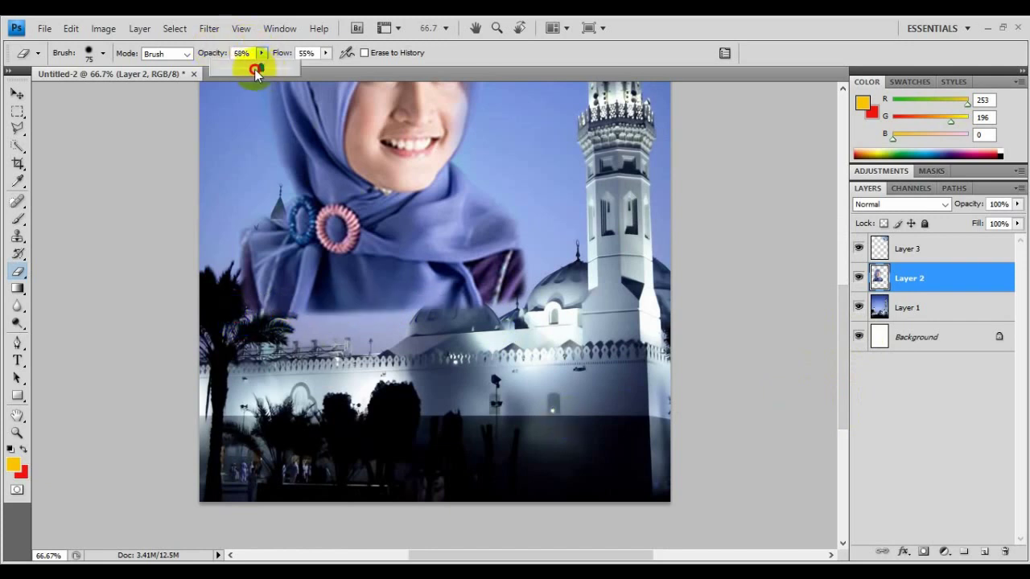
pyautogui.moveTo(254, 69); pyautogui.dragTo(249, 70)
pyautogui.click(104, 54)
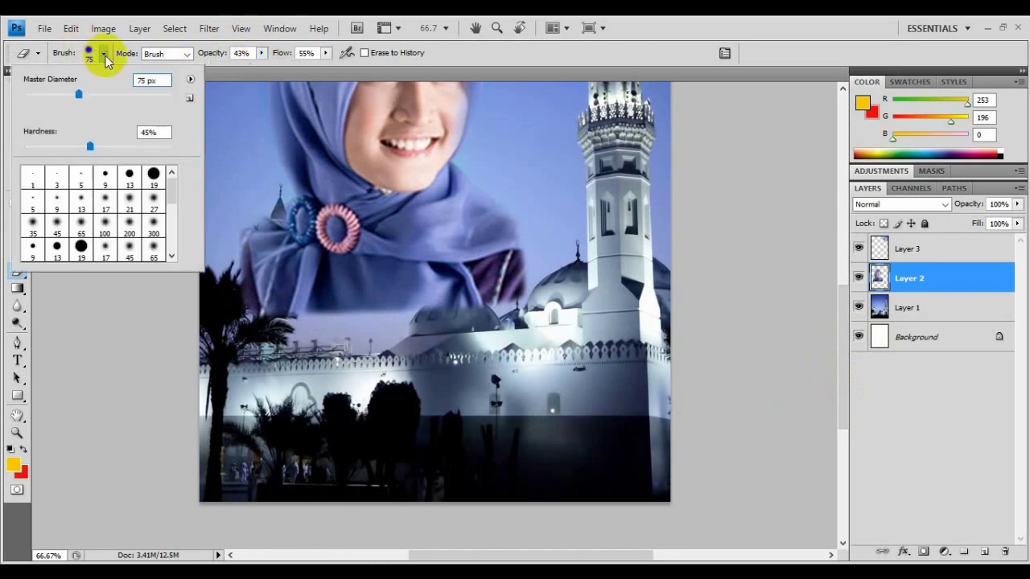
pyautogui.moveTo(78, 95); pyautogui.dragTo(99, 98)
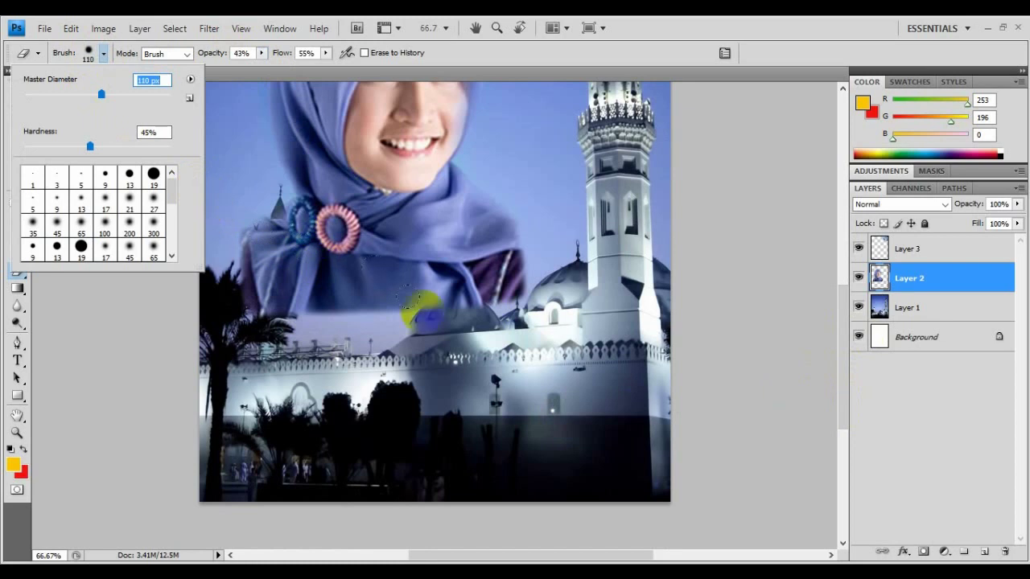
pyautogui.click(541, 308)
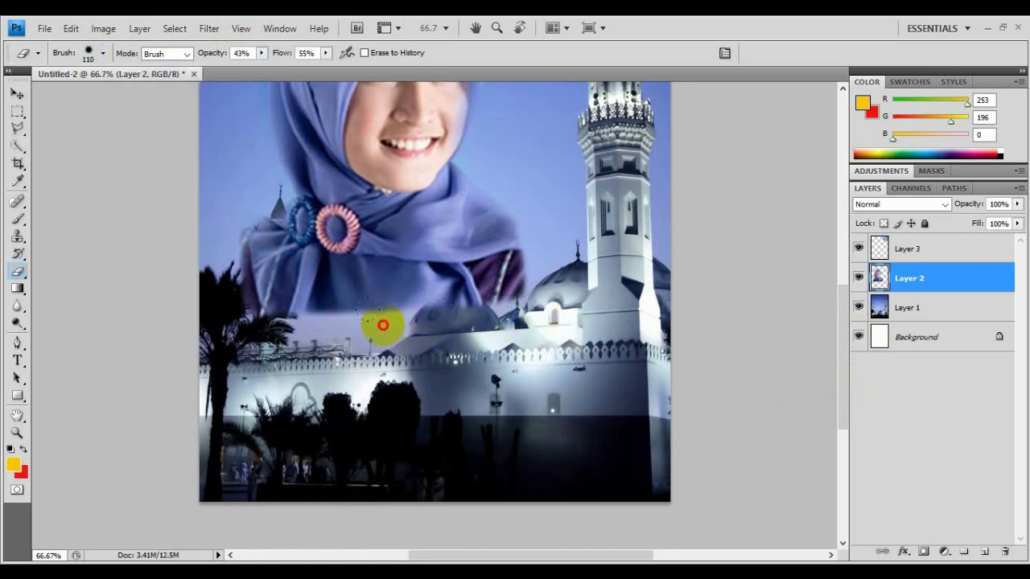
pyautogui.moveTo(383, 325)
pyautogui.mouseDown()
pyautogui.moveTo(228, 326)
pyautogui.moveTo(200, 284)
pyautogui.moveTo(198, 238)
pyautogui.moveTo(283, 352)
pyautogui.mouseUp()
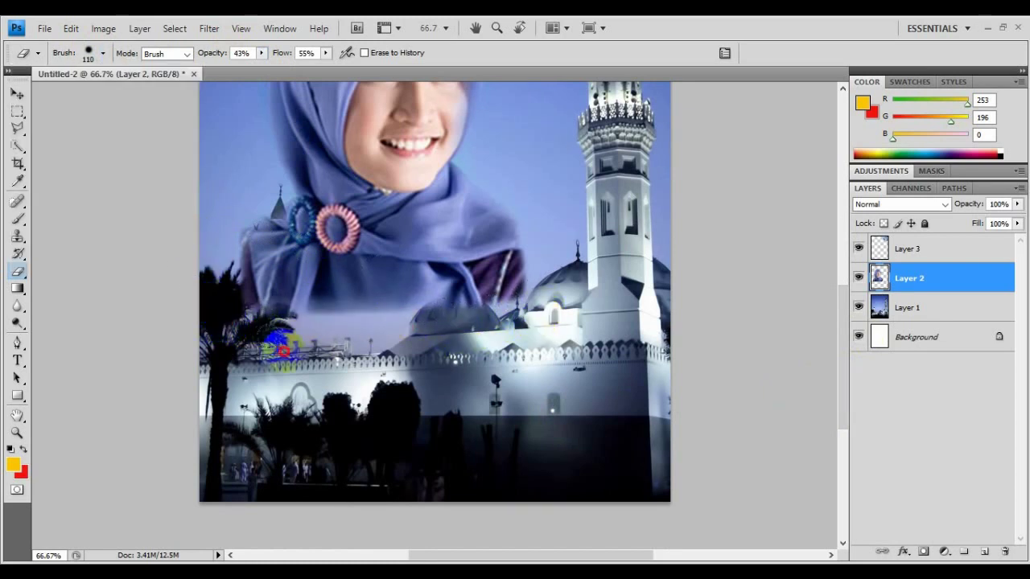
# Start a text line over the lower left of the portrait's veil and set its colour to red (fd0000)
pyautogui.moveTo(840, 392)
pyautogui.mouseDown()
pyautogui.moveTo(835, 303)
pyautogui.moveTo(855, 342)
pyautogui.moveTo(854, 289)
pyautogui.moveTo(858, 396)
pyautogui.mouseUp()
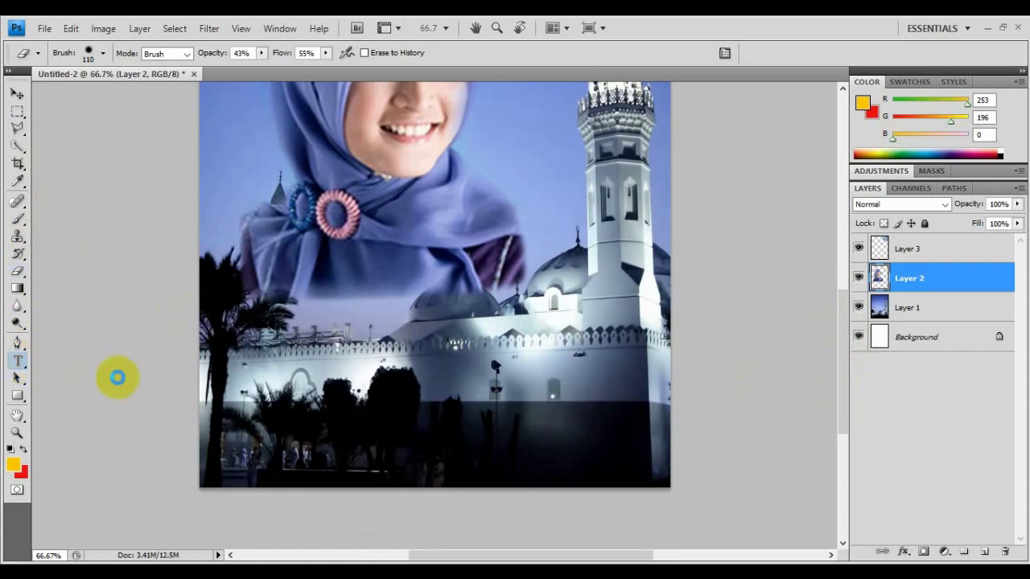
pyautogui.click(268, 314)
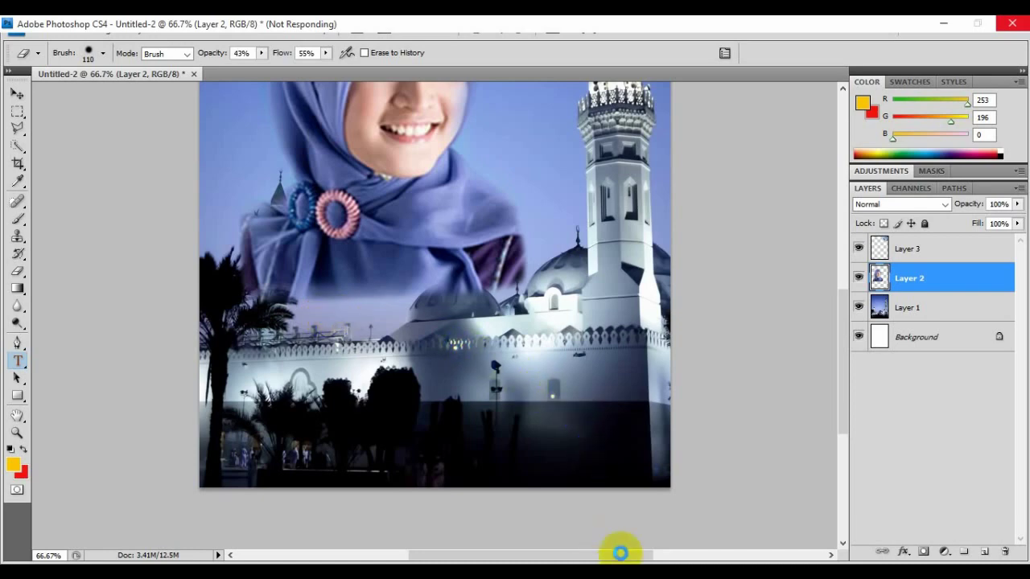
pyautogui.click(854, 427)
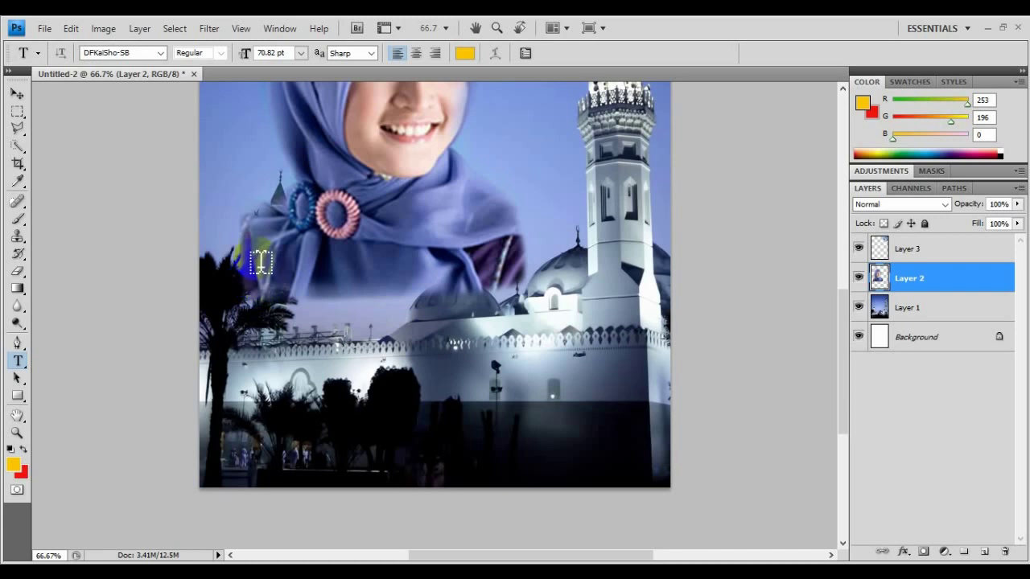
pyautogui.click(291, 296)
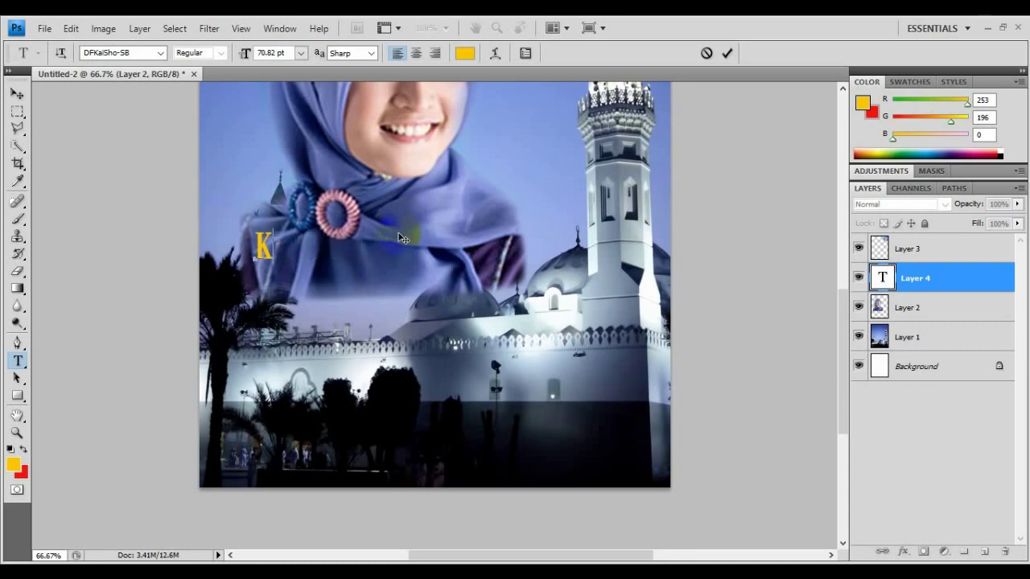
pyautogui.click(471, 53)
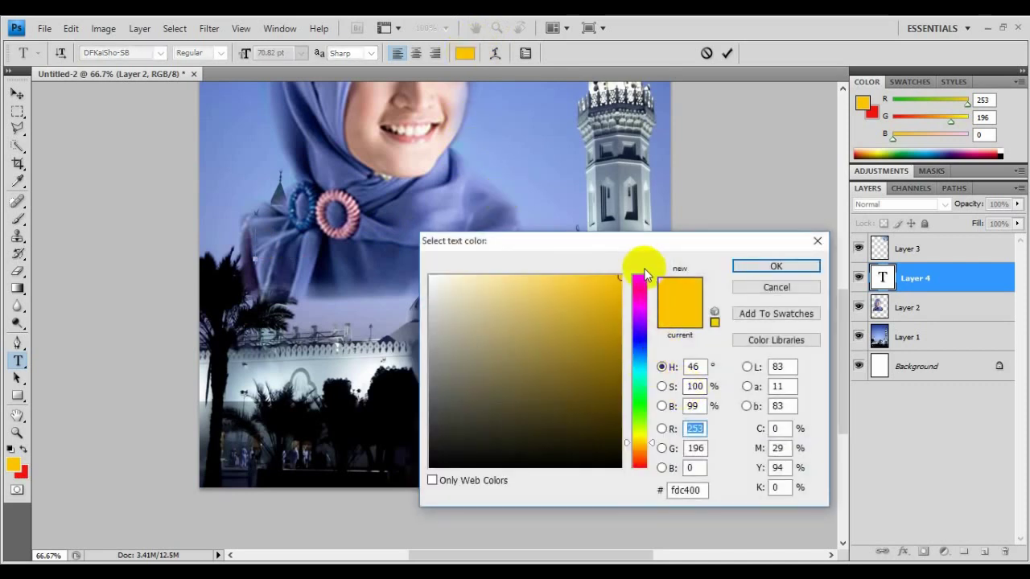
pyautogui.click(644, 283)
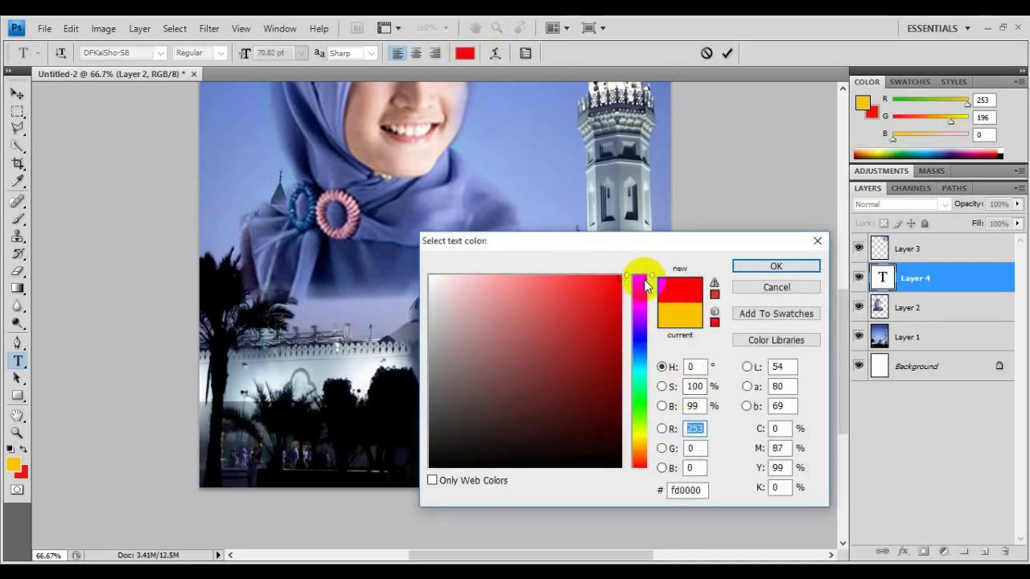
pyautogui.click(778, 268)
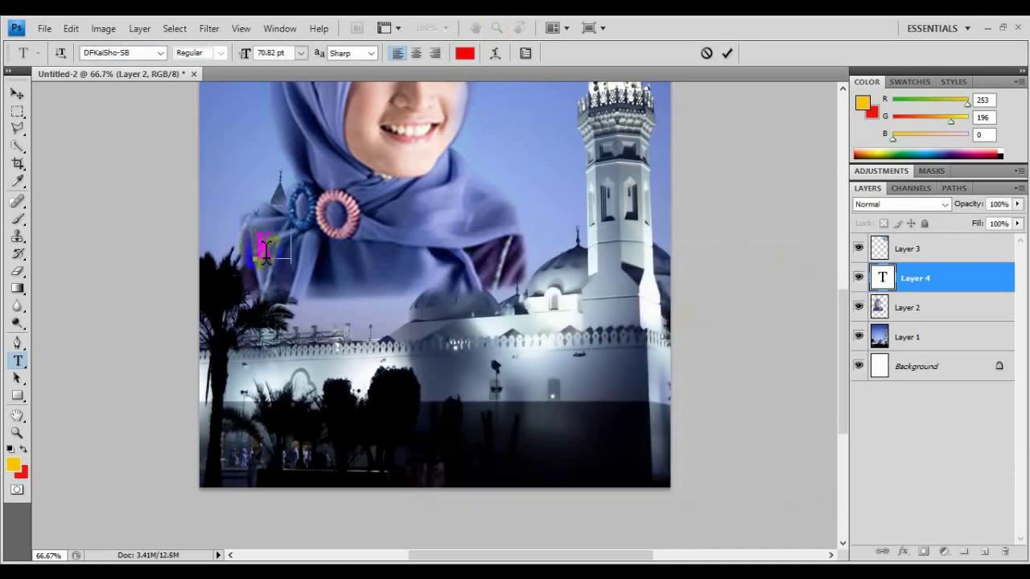
# Enter the text "Ketika" on the veil and move its layer above Layer 3
pyautogui.click(256, 255)
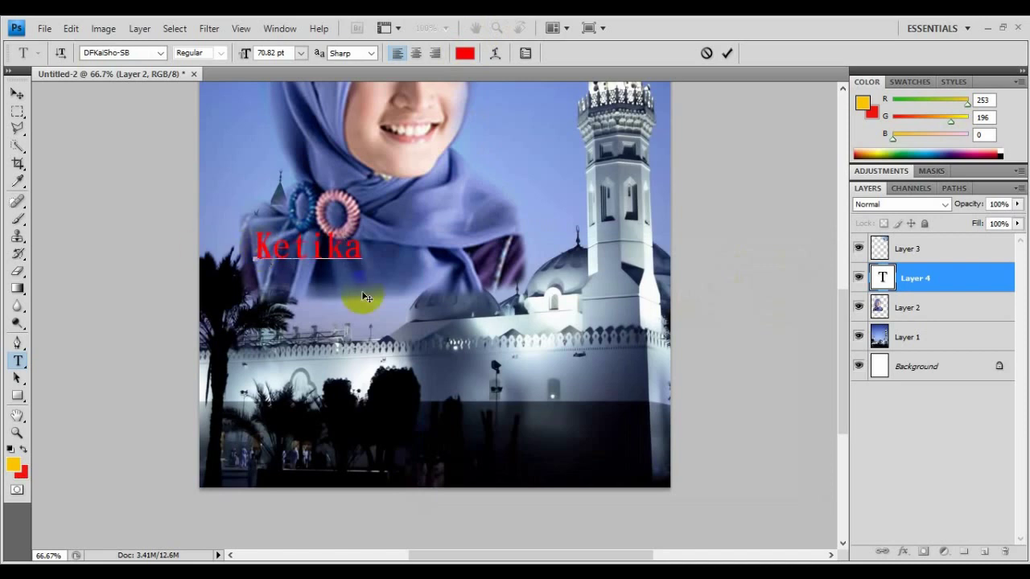
pyautogui.click(16, 94)
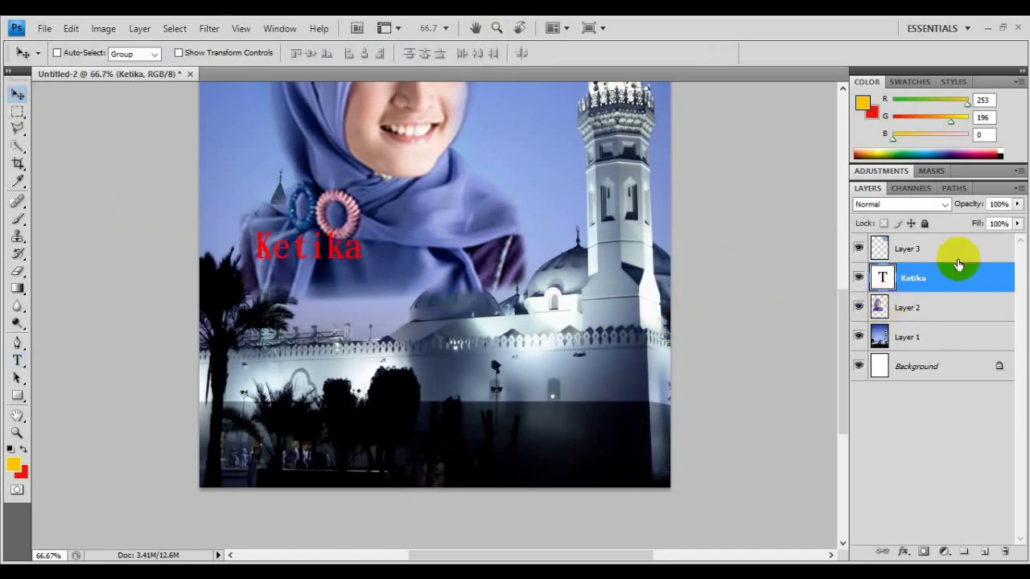
pyautogui.moveTo(956, 280); pyautogui.dragTo(954, 245)
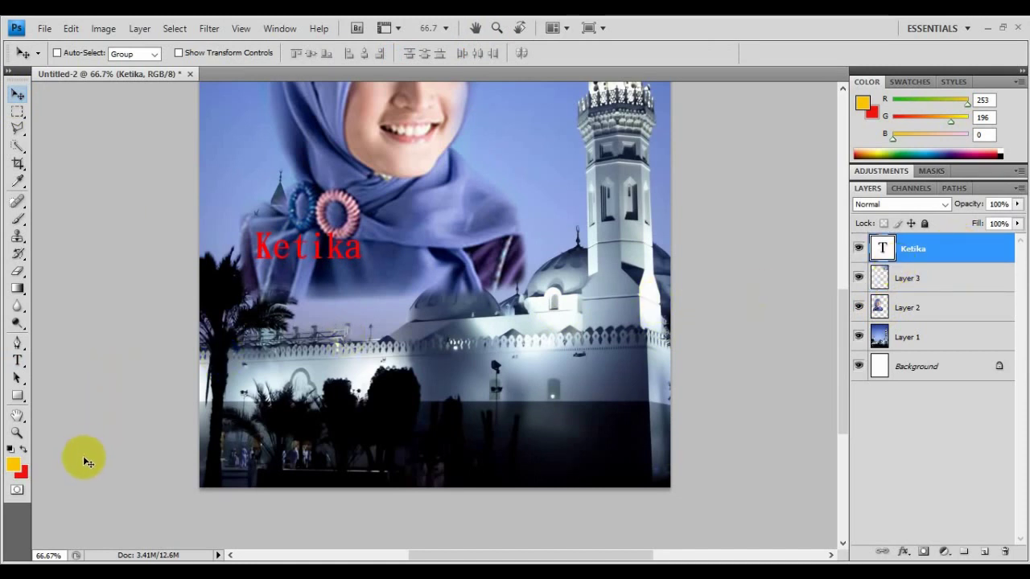
# Add the word "Cinta" as a separate red text layer just below and to the right of "Ketika"
pyautogui.click(17, 362)
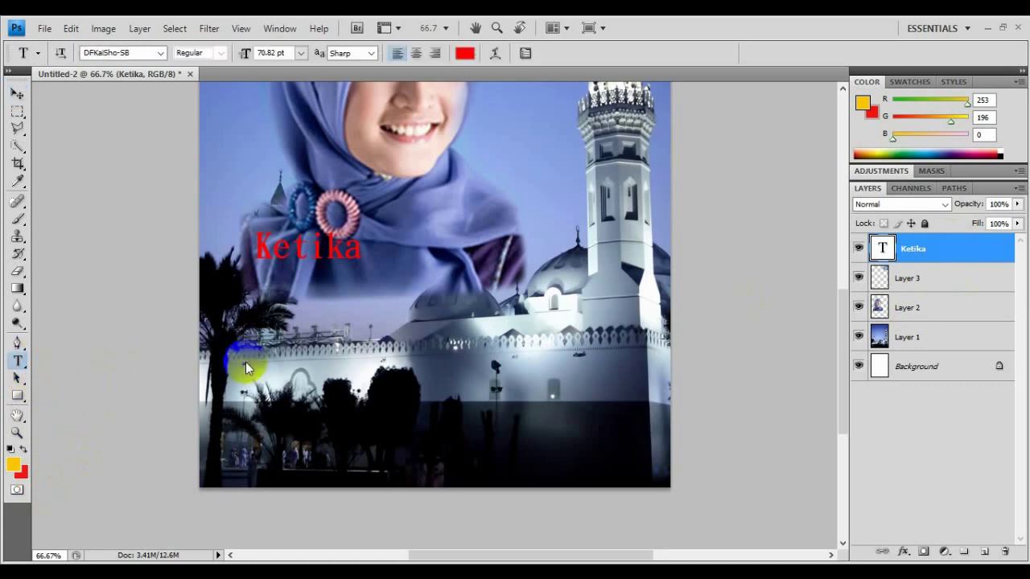
pyautogui.click(337, 291)
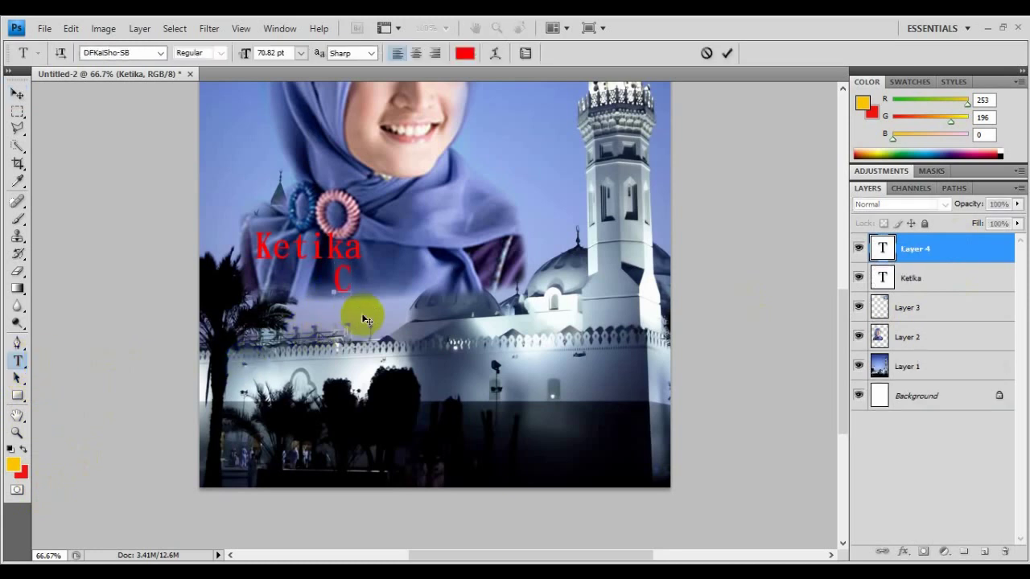
pyautogui.write('inta')
pyautogui.click(255, 324)
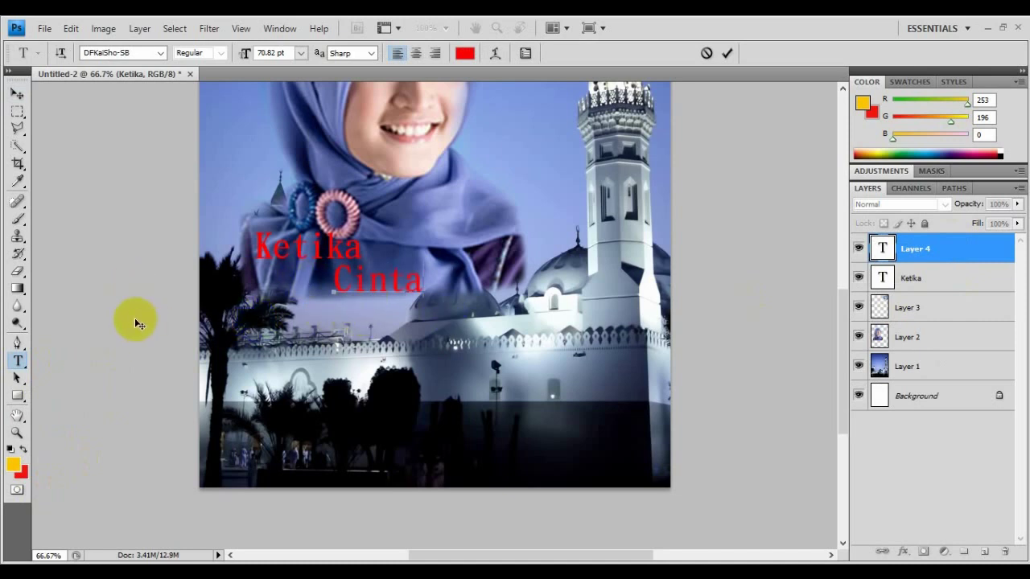
pyautogui.click(18, 94)
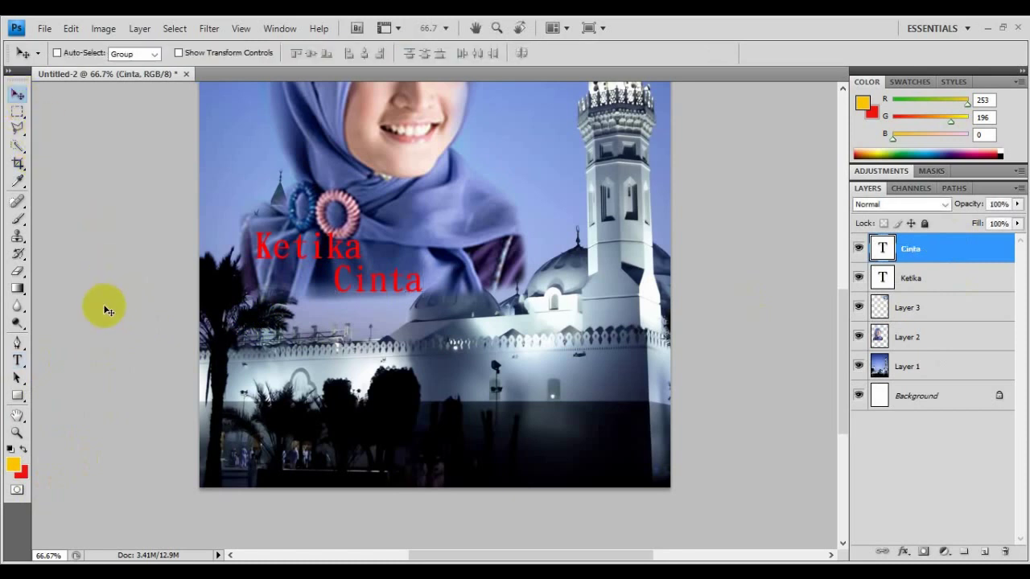
# Add the word "tidak" as a separate red text layer and move it up to sit just below "Cinta"
pyautogui.click(18, 359)
pyautogui.click(235, 367)
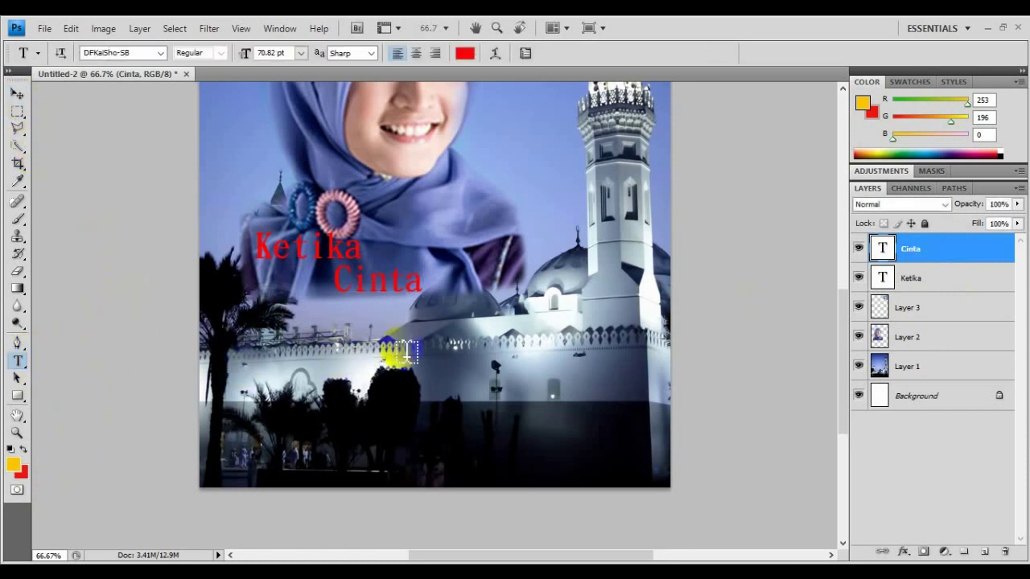
pyautogui.click(413, 367)
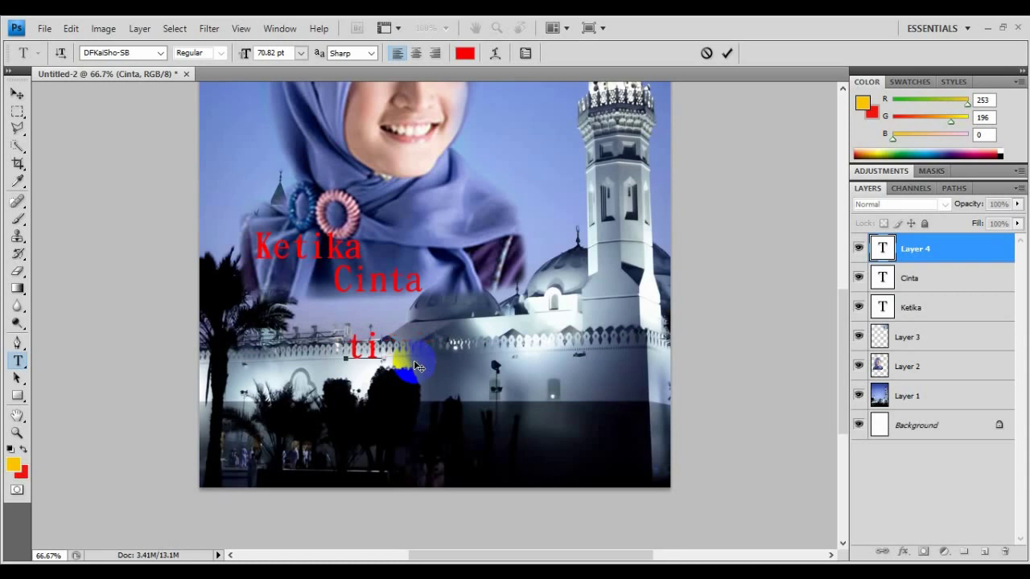
pyautogui.write('tidak')
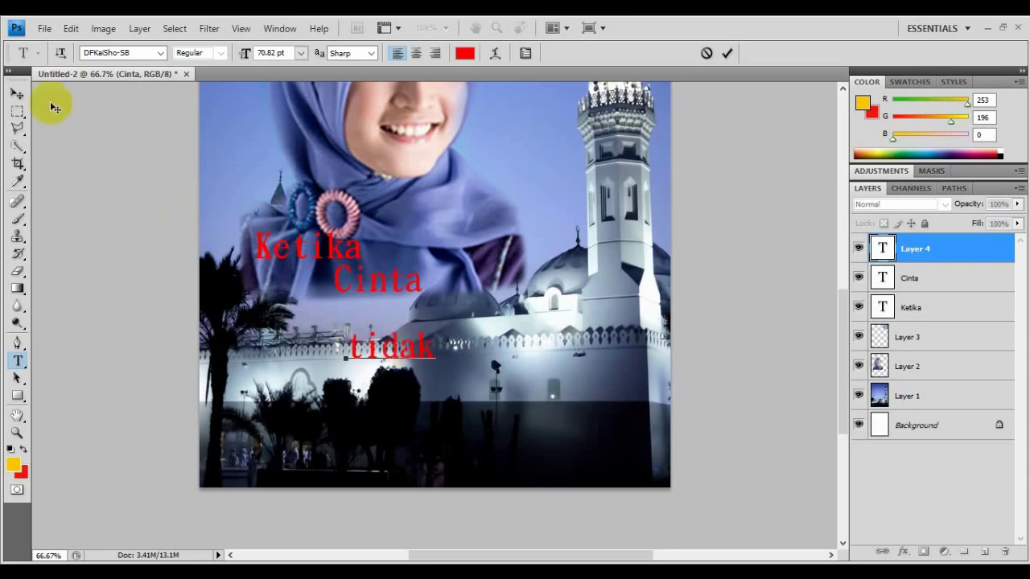
pyautogui.click(16, 95)
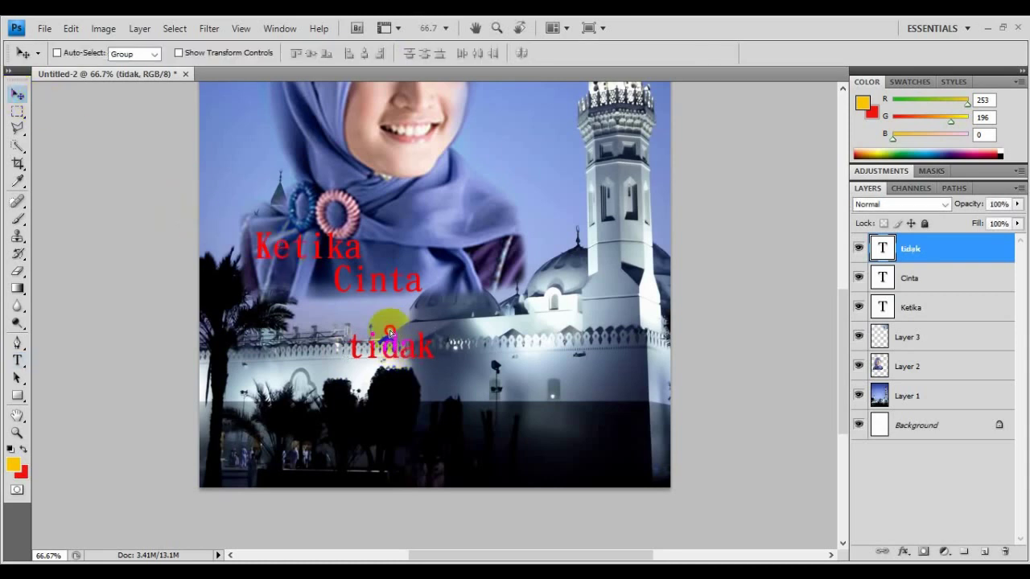
pyautogui.moveTo(385, 325); pyautogui.dragTo(377, 299)
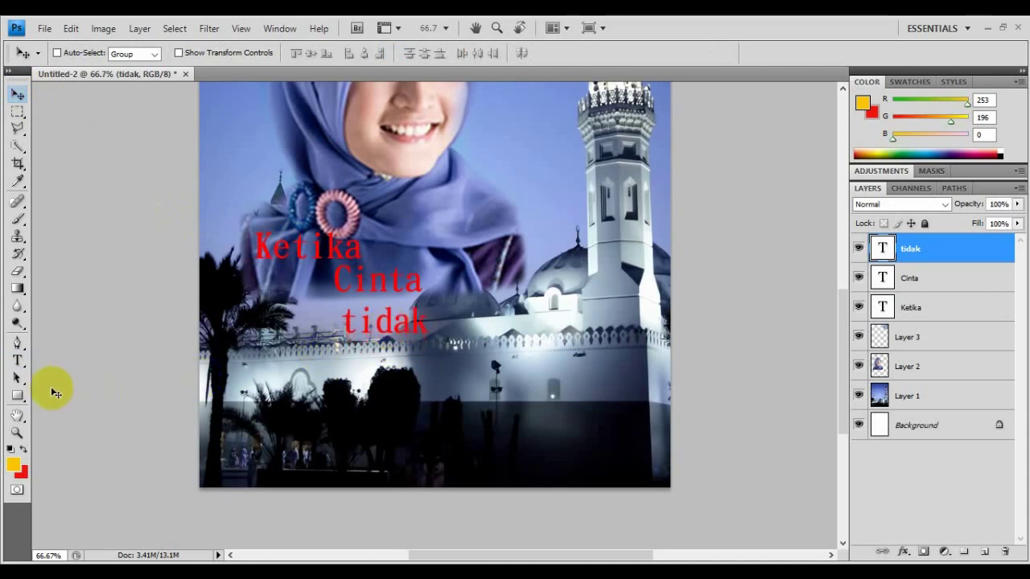
# Add the word "Bertasbih" as a separate red text layer below and to the right of "tidak"
pyautogui.click(18, 362)
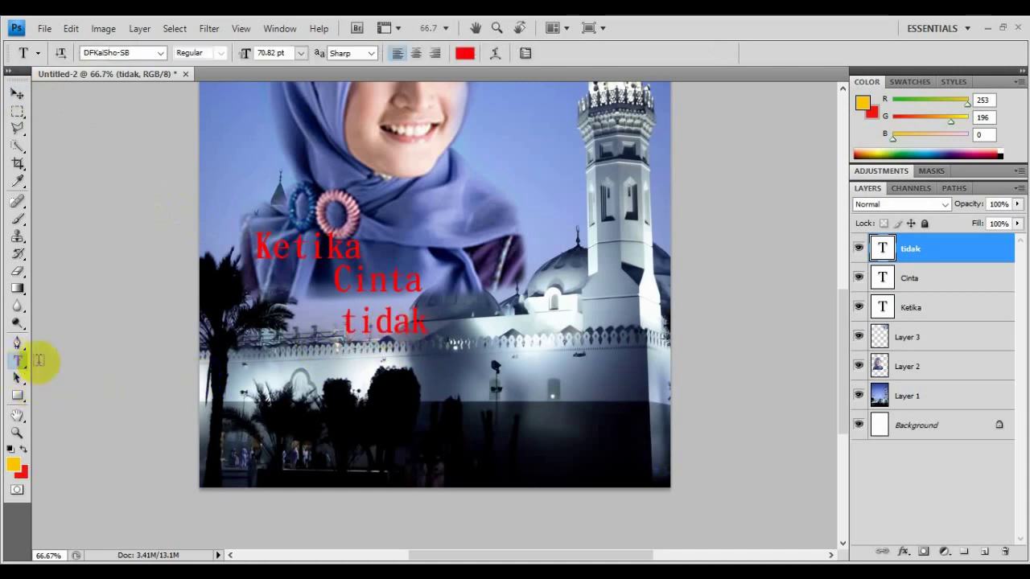
pyautogui.click(433, 387)
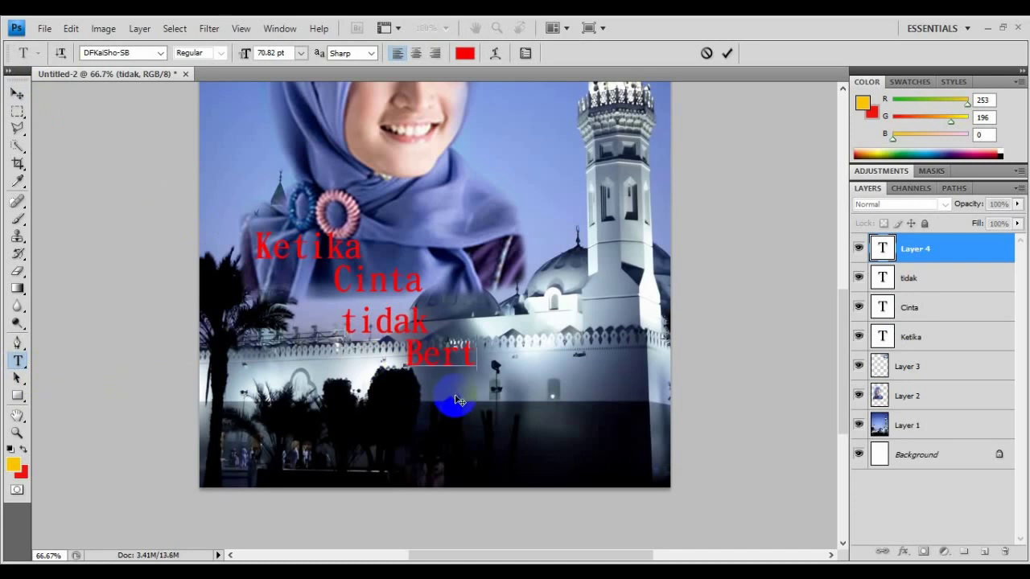
pyautogui.write('Bertasbi')
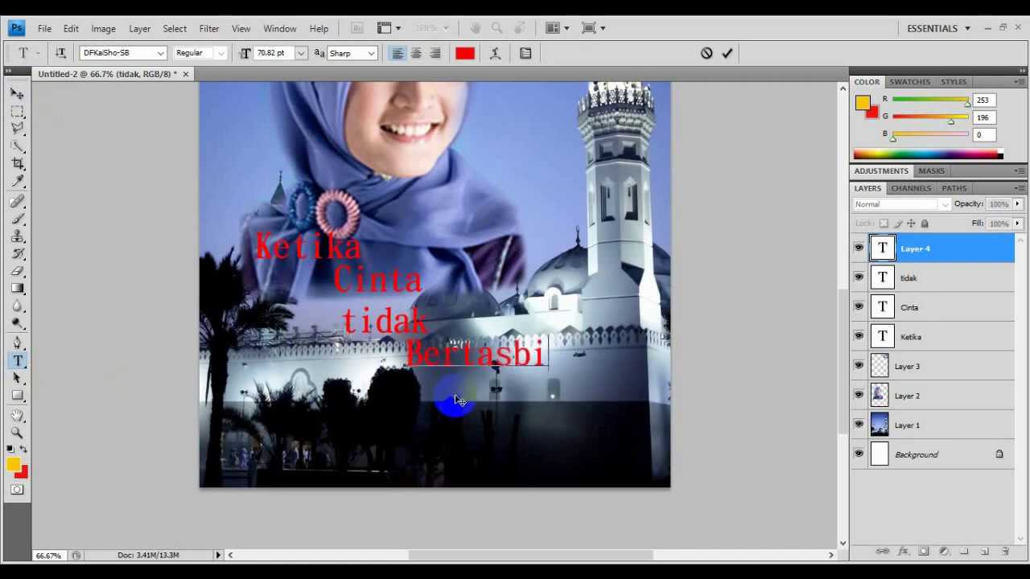
pyautogui.write('h')
# Change the font of the word "Bertasbih" to Vladimir Script and commit the text
pyautogui.moveTo(570, 362); pyautogui.dragTo(399, 351)
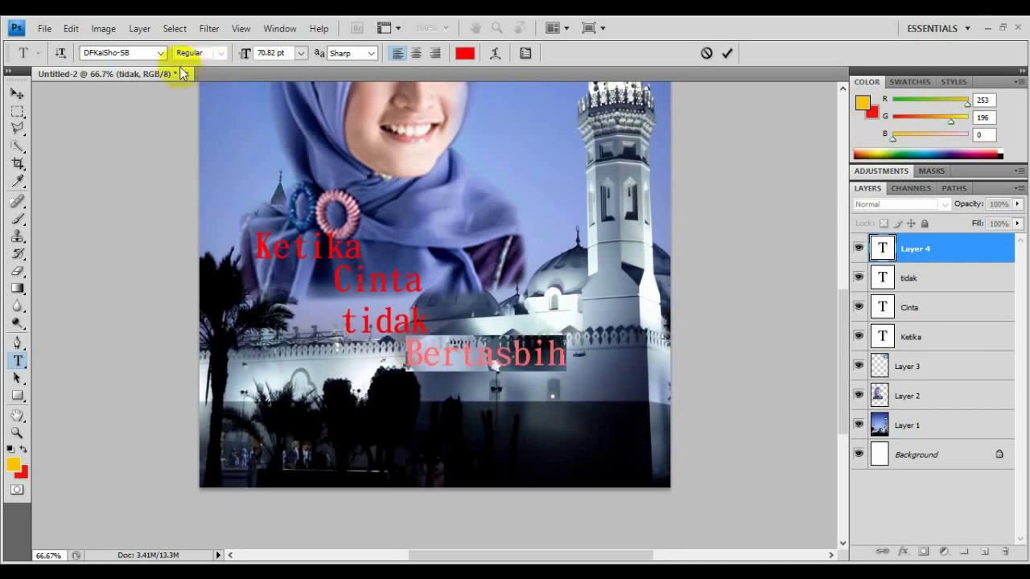
pyautogui.click(160, 52)
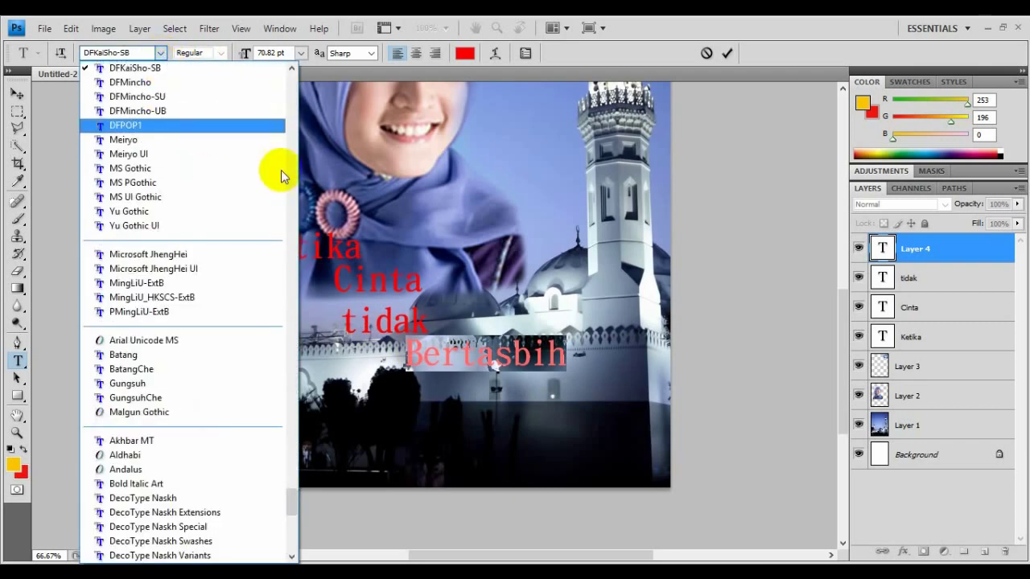
pyautogui.click(317, 463)
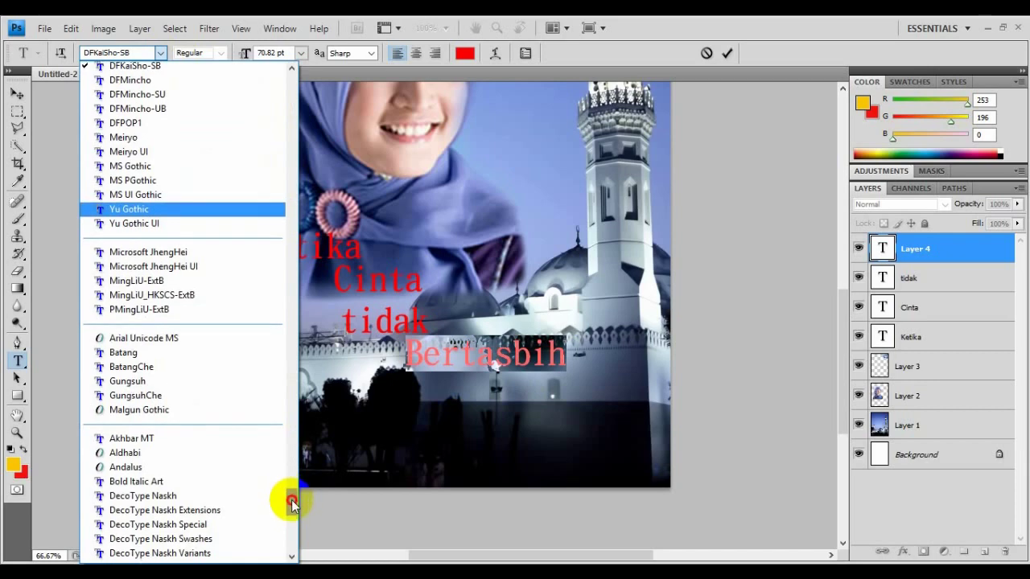
pyautogui.moveTo(287, 493); pyautogui.dragTo(294, 541)
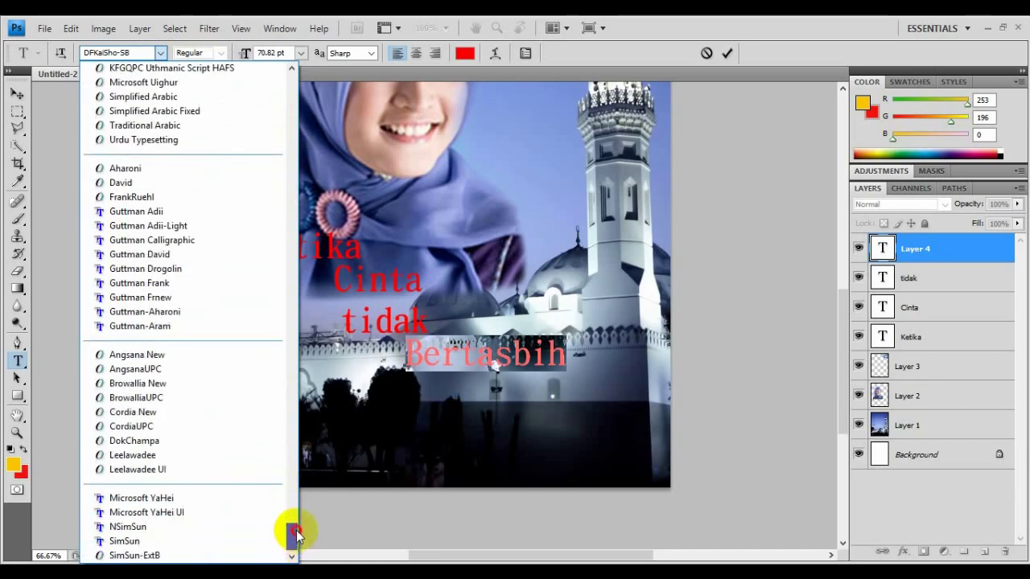
pyautogui.moveTo(296, 531); pyautogui.dragTo(297, 477)
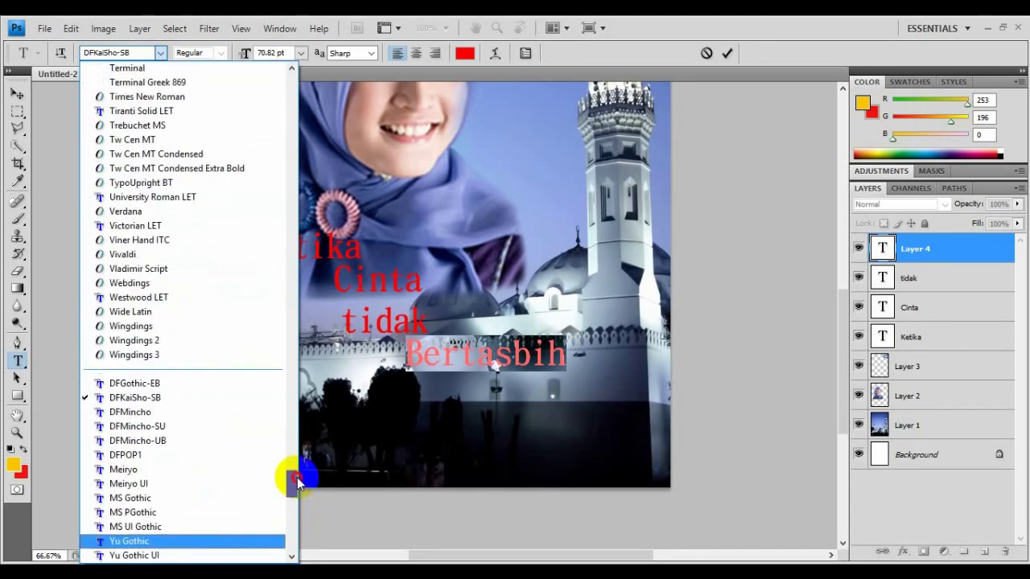
pyautogui.click(136, 254)
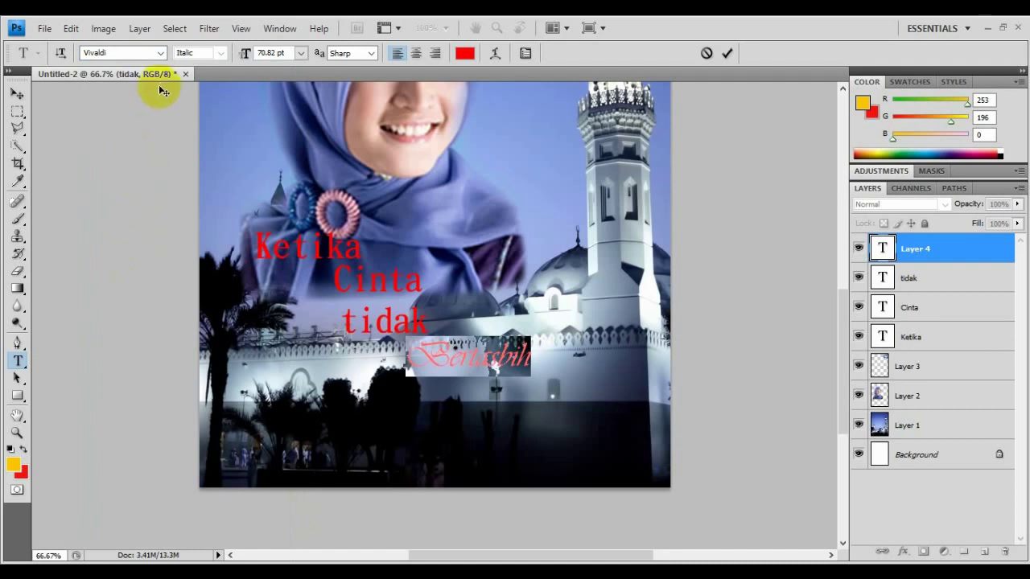
pyautogui.click(161, 53)
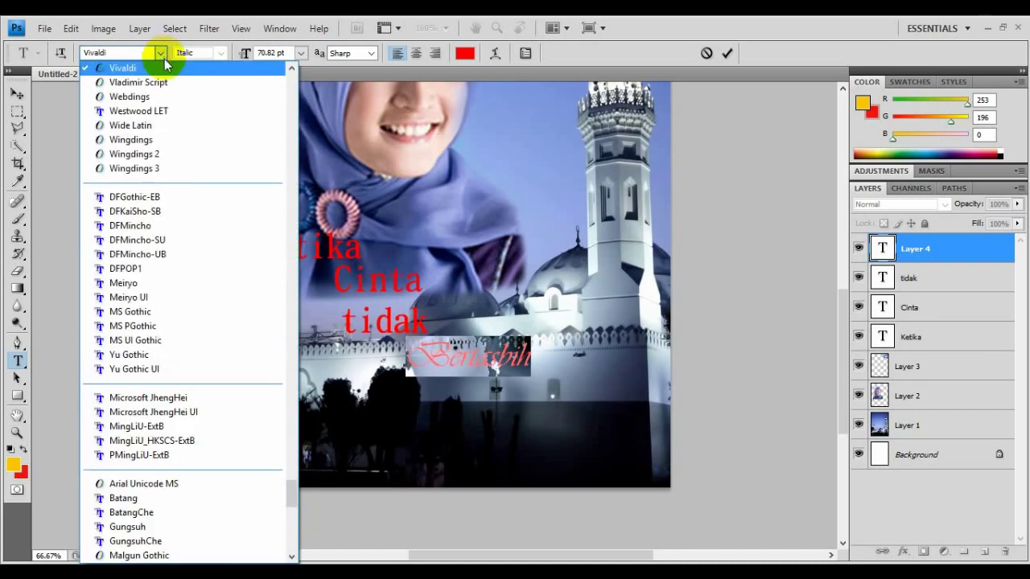
pyautogui.click(163, 84)
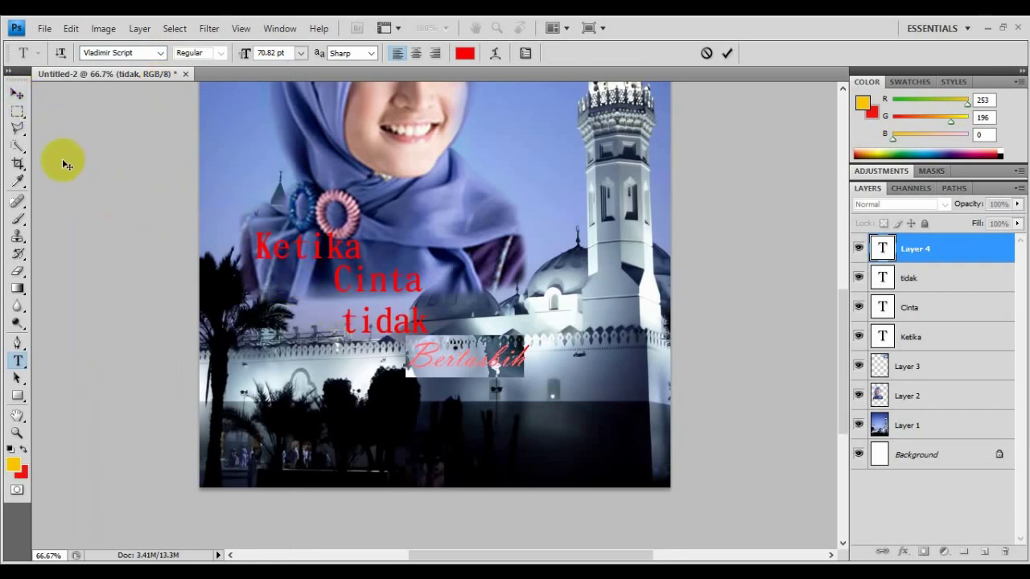
pyautogui.click(20, 97)
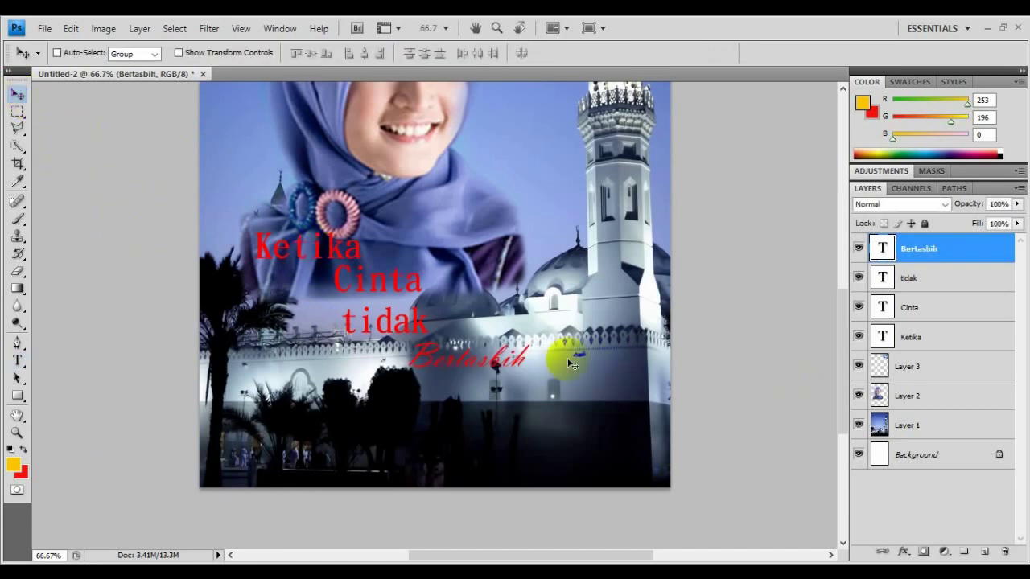
# Move "Bertasbih" down to the poster's lower right corner and enlarge it to about 185% width and 180% height
pyautogui.hotkey('ctrl', 't')
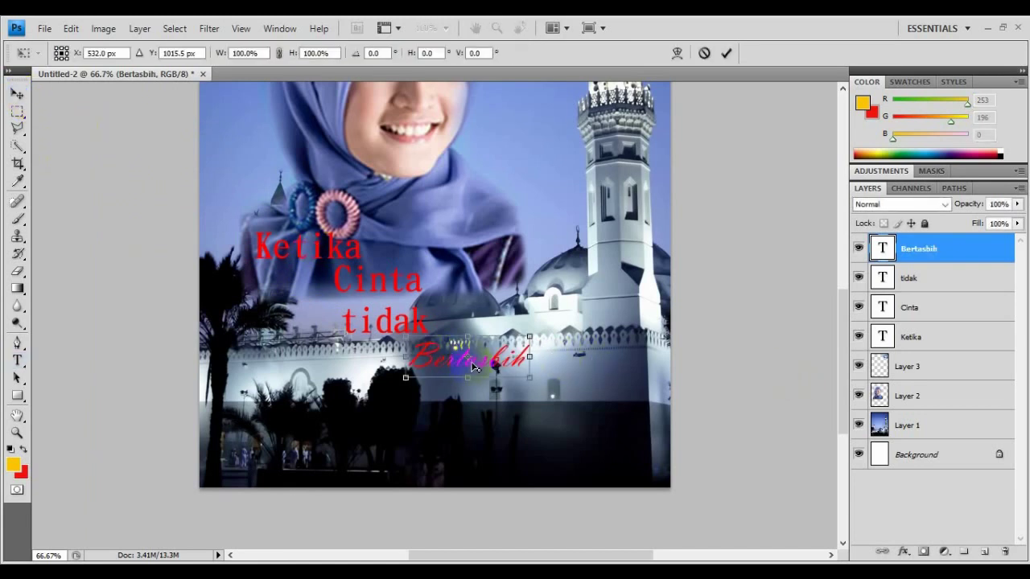
pyautogui.moveTo(475, 368); pyautogui.dragTo(476, 442)
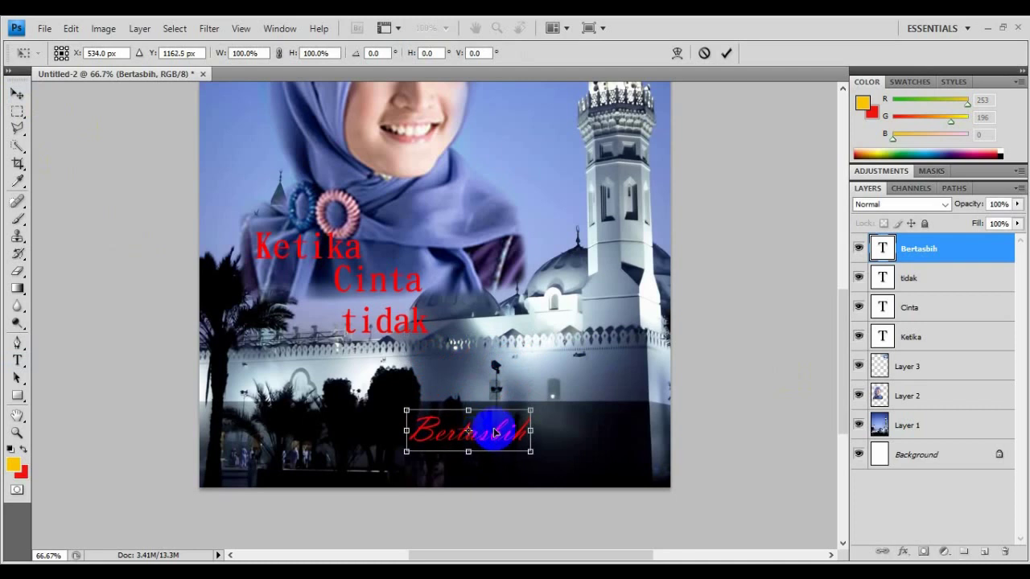
pyautogui.moveTo(531, 411); pyautogui.dragTo(637, 381)
pyautogui.moveTo(582, 423); pyautogui.dragTo(595, 450)
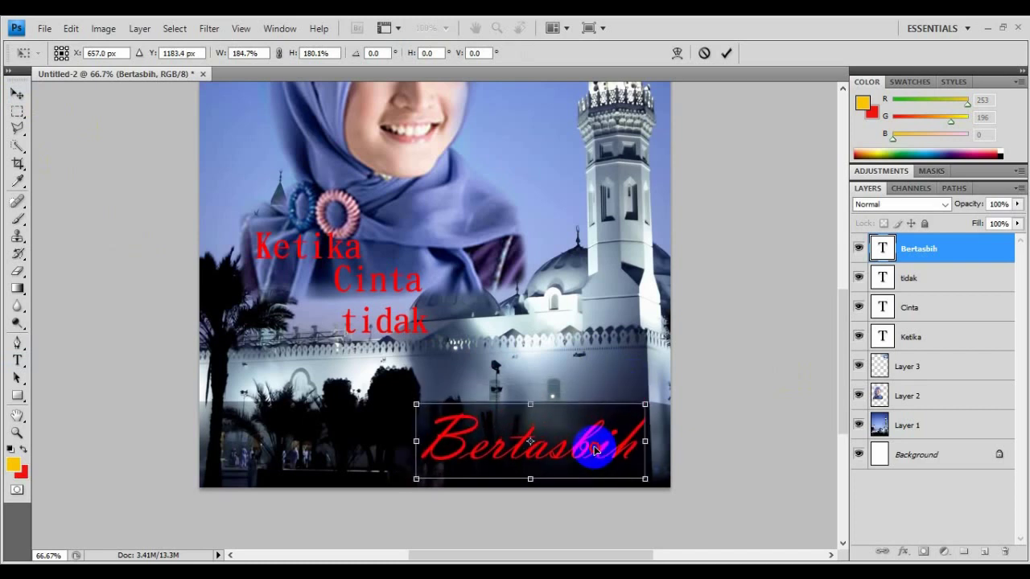
pyautogui.doubleClick(454, 390)
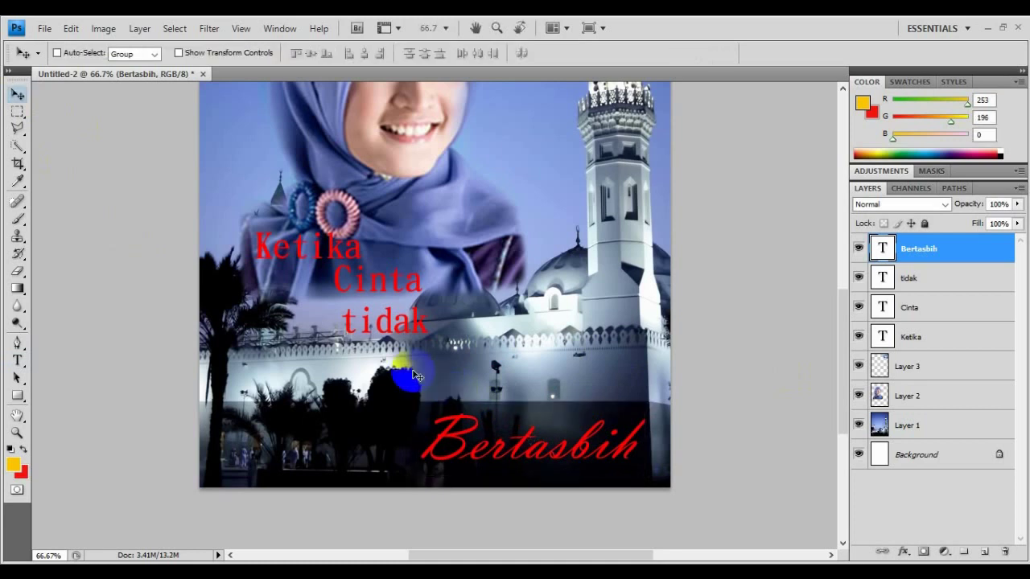
# Move "tidak" down beside the start of "Bertasbih" and shrink it to about 71% width and 52% height
pyautogui.click(917, 280)
pyautogui.moveTo(386, 339); pyautogui.dragTo(382, 434)
pyautogui.click(271, 320)
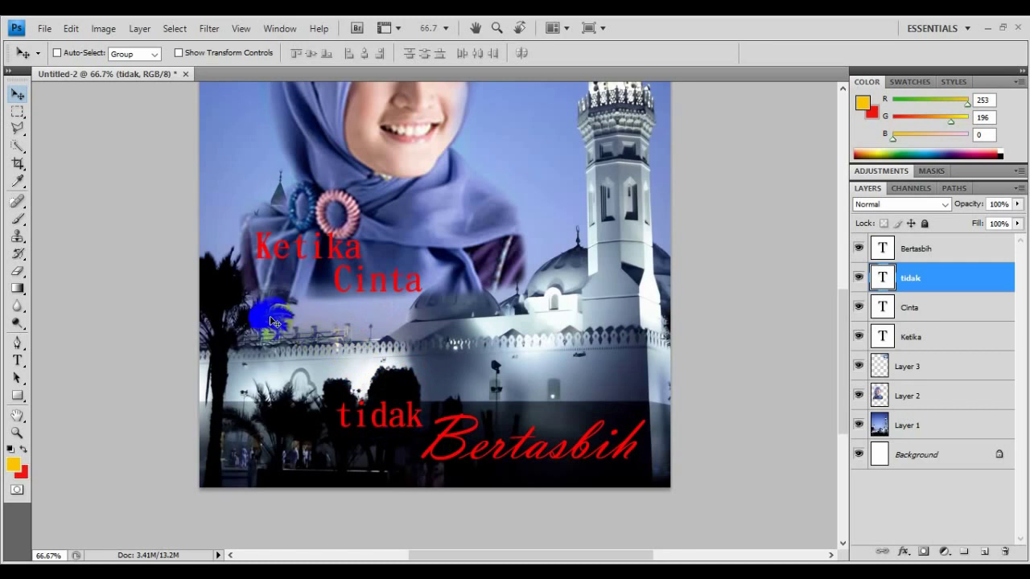
pyautogui.hotkey('ctrl', 't')
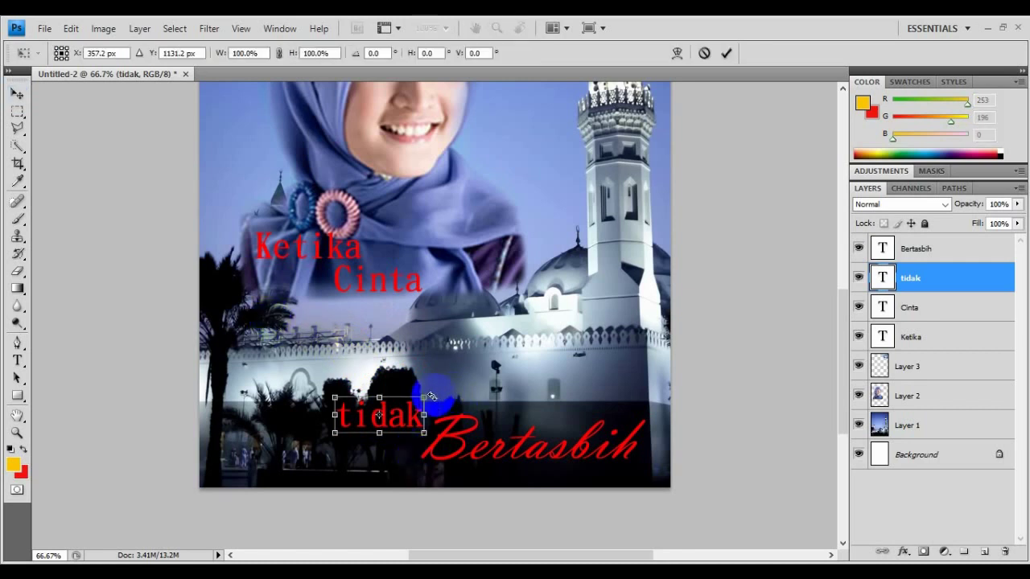
pyautogui.moveTo(425, 394); pyautogui.dragTo(399, 412)
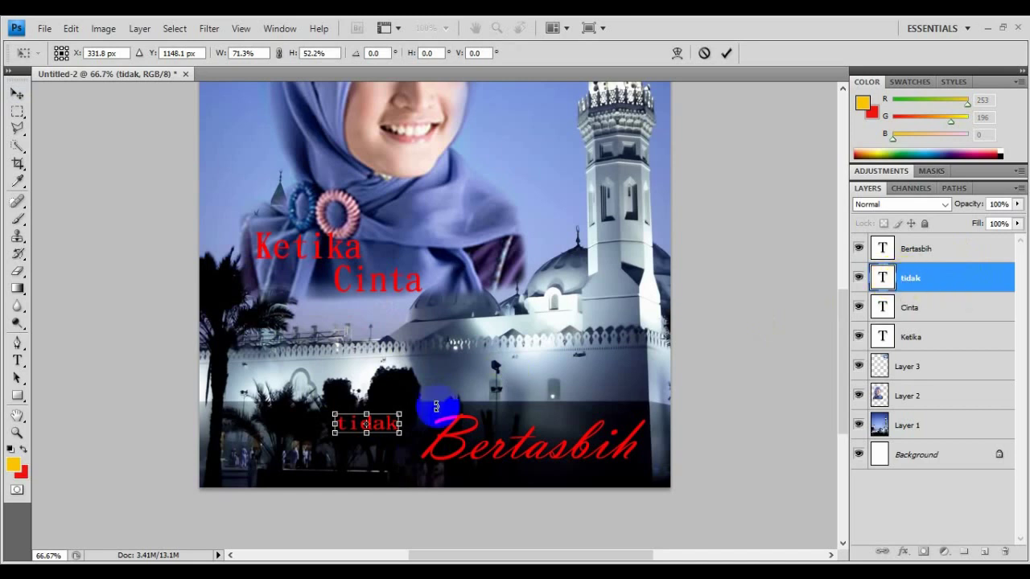
pyautogui.click(387, 429)
pyautogui.click(391, 428)
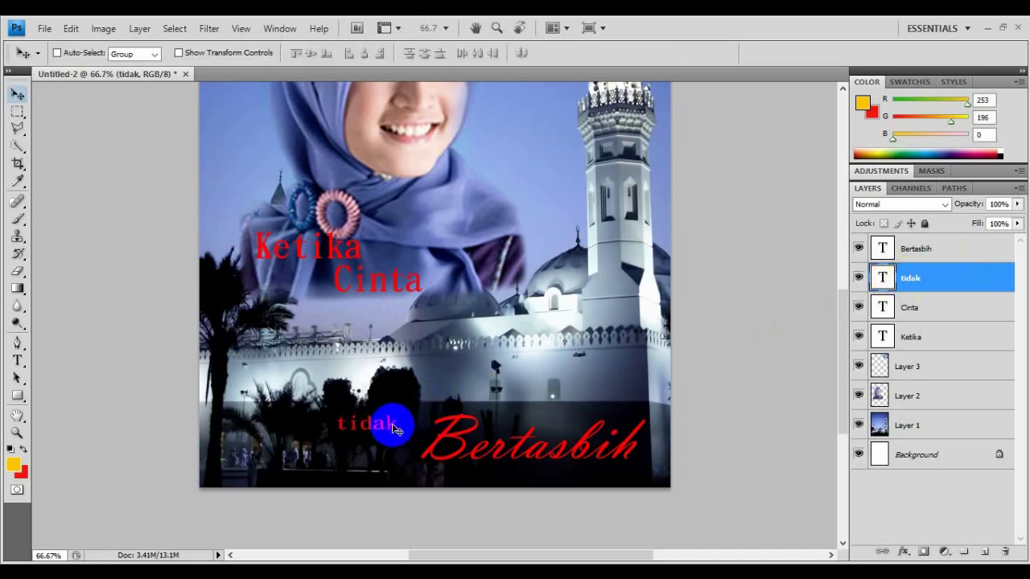
# Change the font of the word "tidak" to Vladimir Script and commit the text
pyautogui.doubleClick(884, 278)
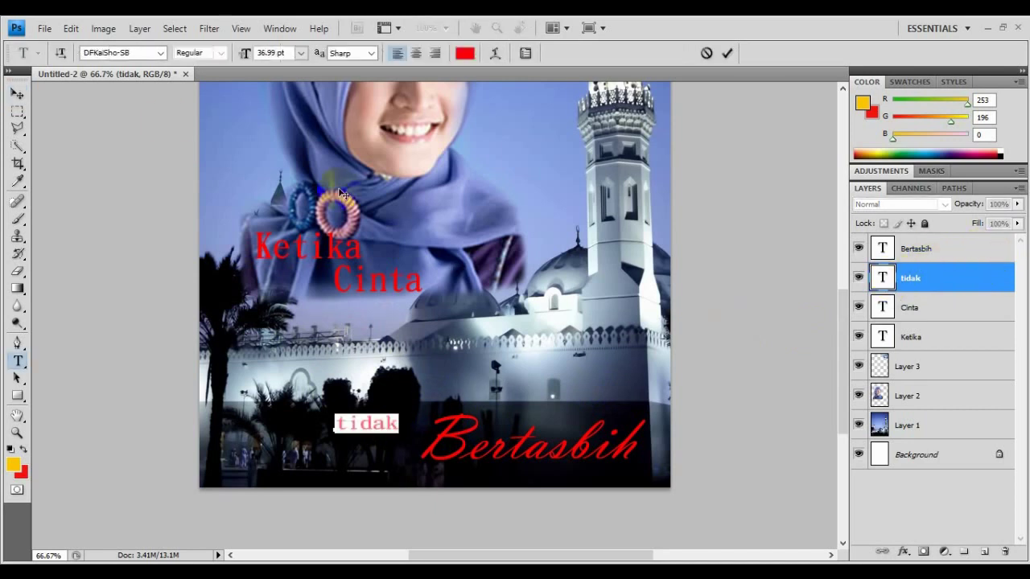
pyautogui.click(161, 52)
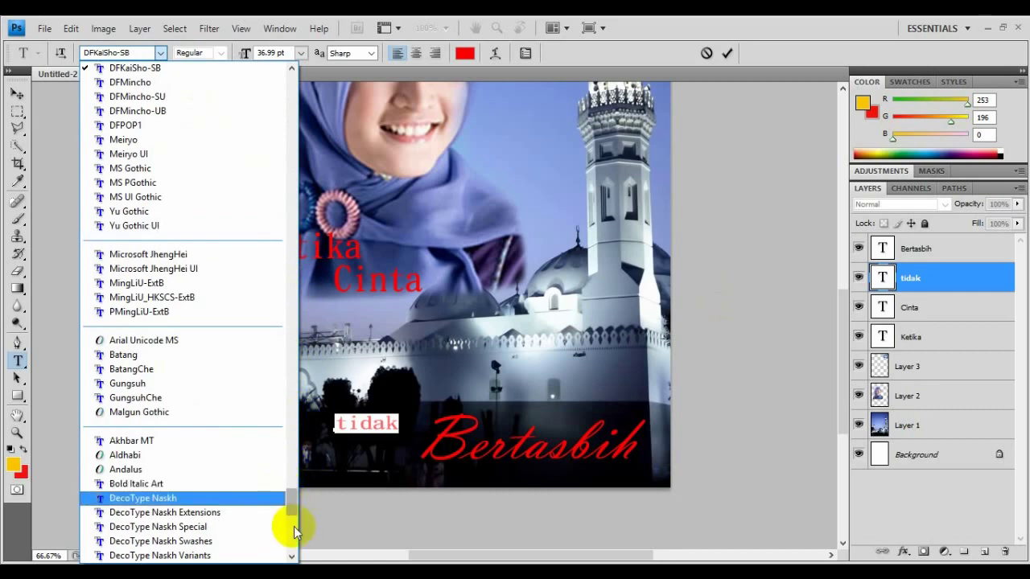
pyautogui.moveTo(287, 500); pyautogui.dragTo(322, 478)
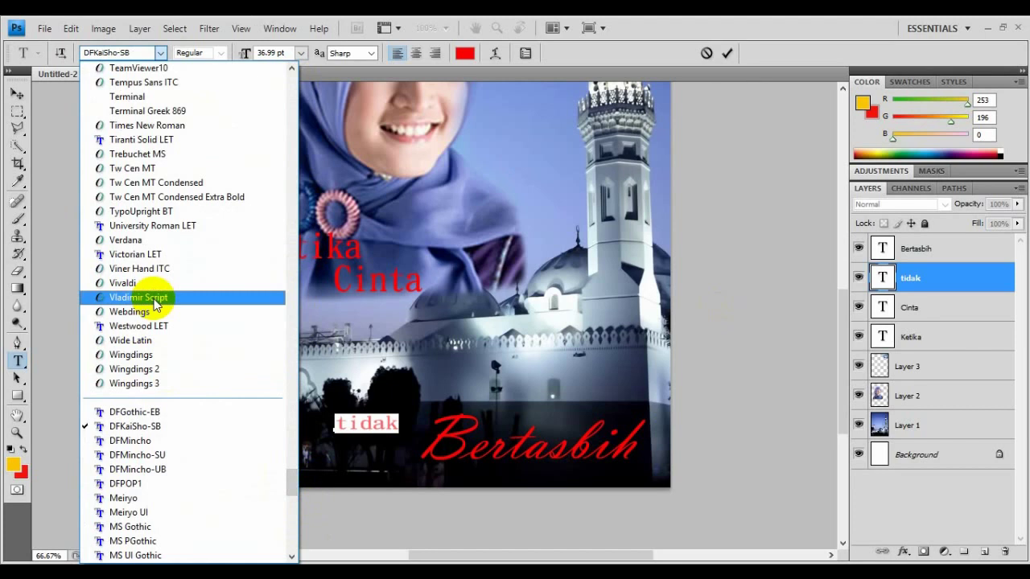
pyautogui.click(155, 298)
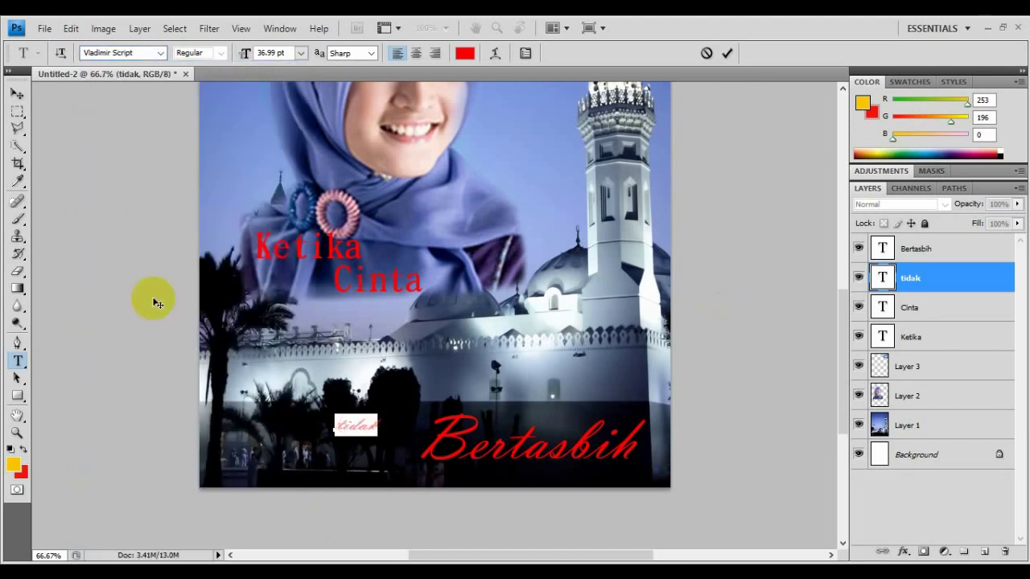
pyautogui.click(248, 354)
pyautogui.click(16, 94)
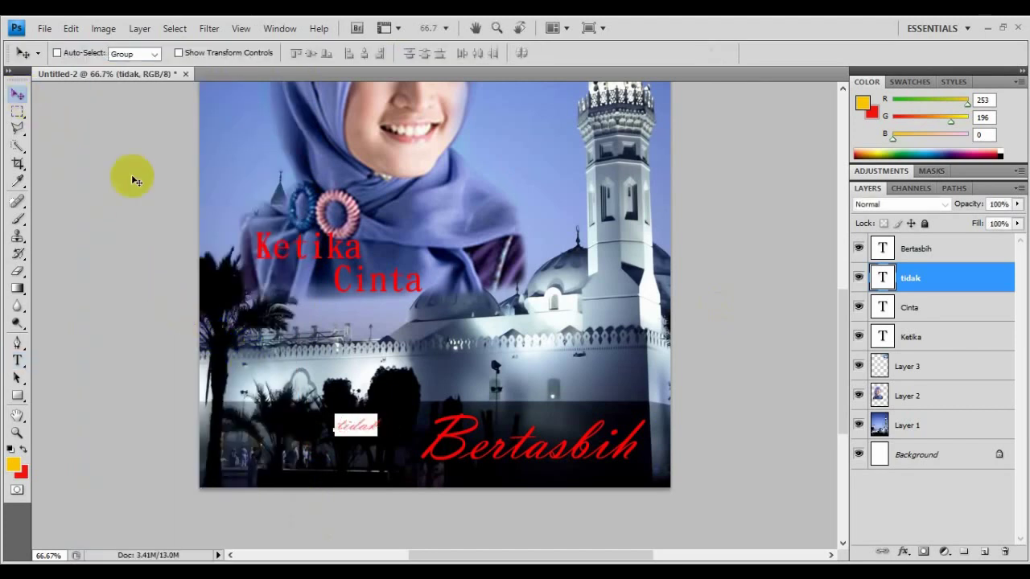
# Rotate the word "tidak" slightly counter-clockwise so it slants upward
pyautogui.click(374, 413)
pyautogui.hotkey('ctrl', 't')
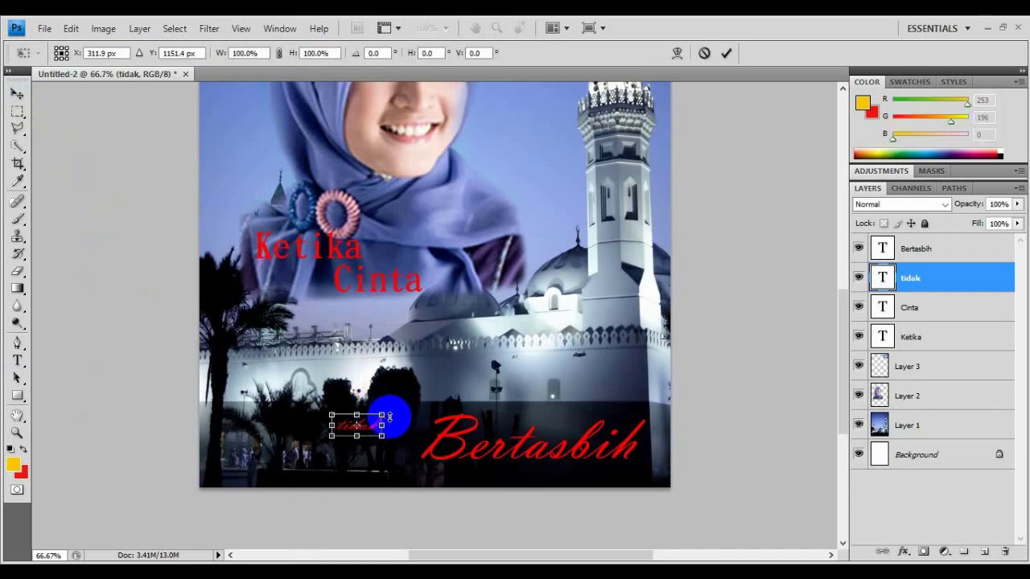
pyautogui.moveTo(391, 413); pyautogui.dragTo(434, 411)
pyautogui.press('Return')
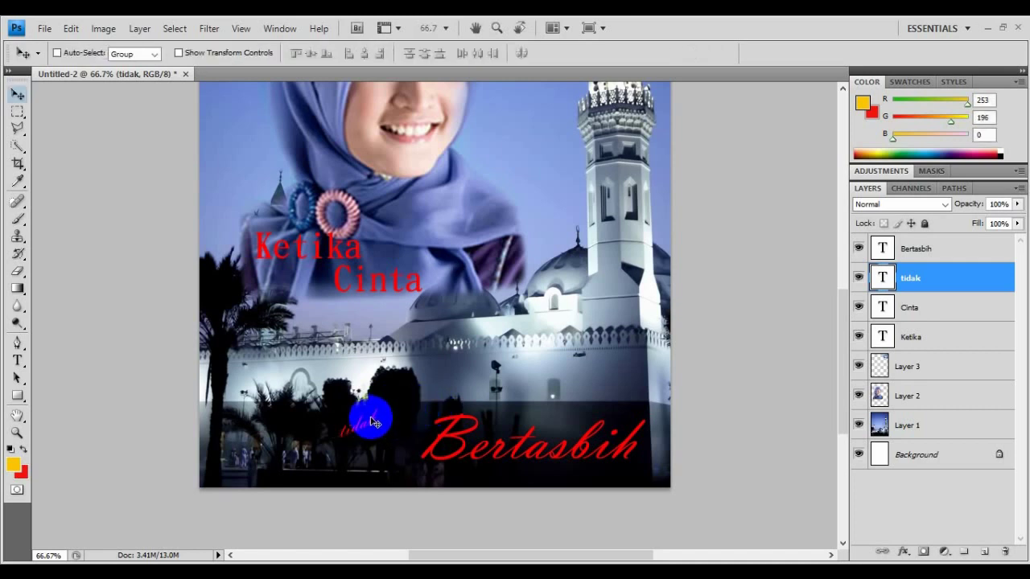
# Widen the slanted word "tidak" slightly and move it right, up against the "B" of "Bertasbih"
pyautogui.hotkey('ctrl', 't')
pyautogui.moveTo(386, 426); pyautogui.dragTo(403, 429)
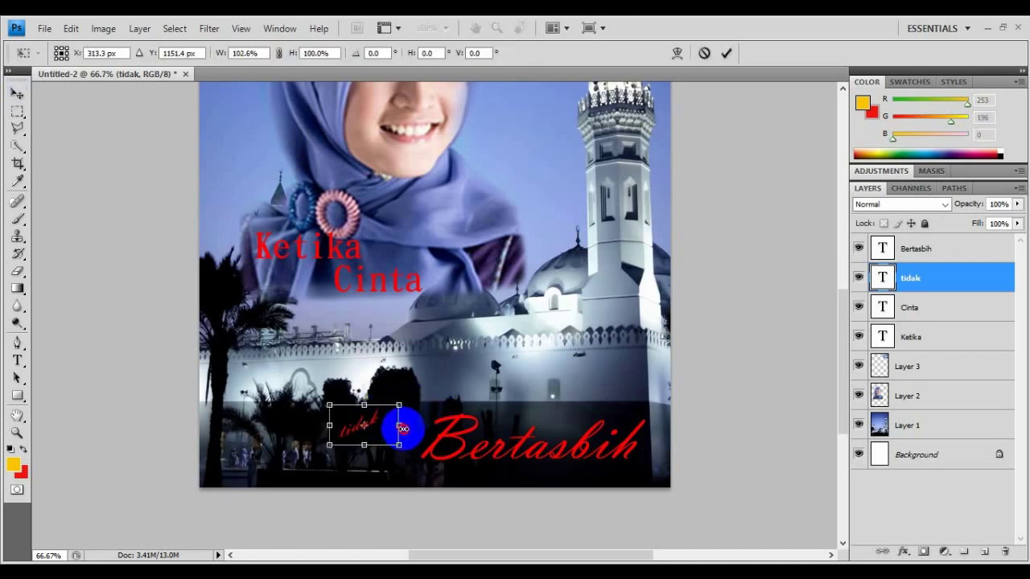
pyautogui.press('Return')
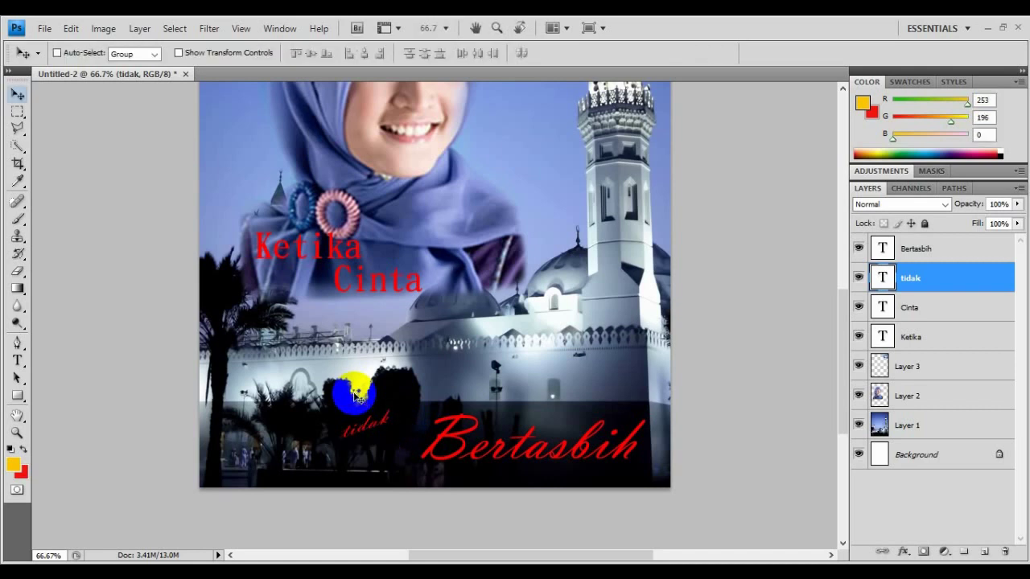
pyautogui.moveTo(374, 431); pyautogui.dragTo(409, 433)
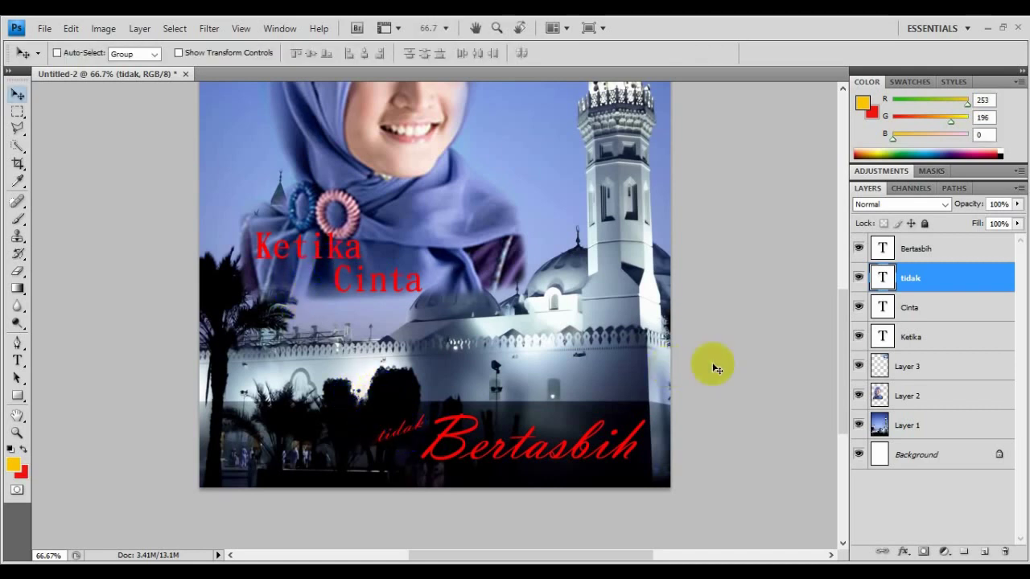
# Change the font of the word "Ketika" to Vladimir Script and commit the text
pyautogui.click(922, 341)
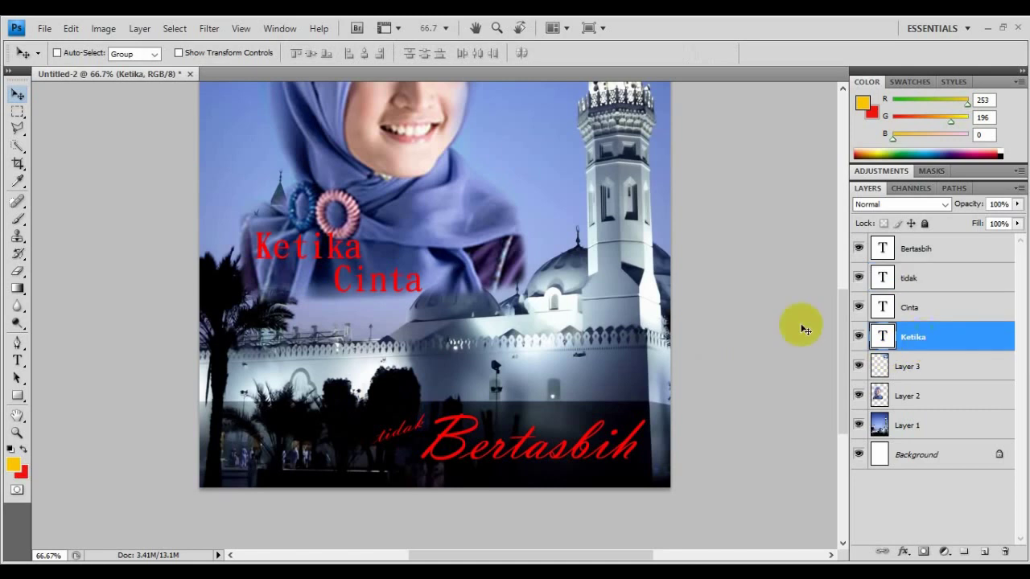
pyautogui.doubleClick(882, 337)
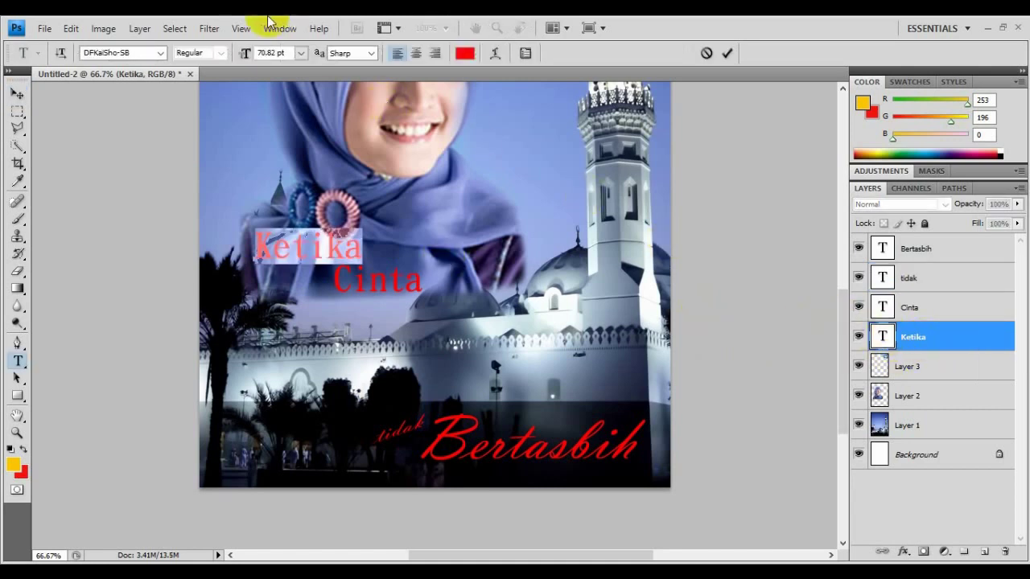
pyautogui.click(161, 52)
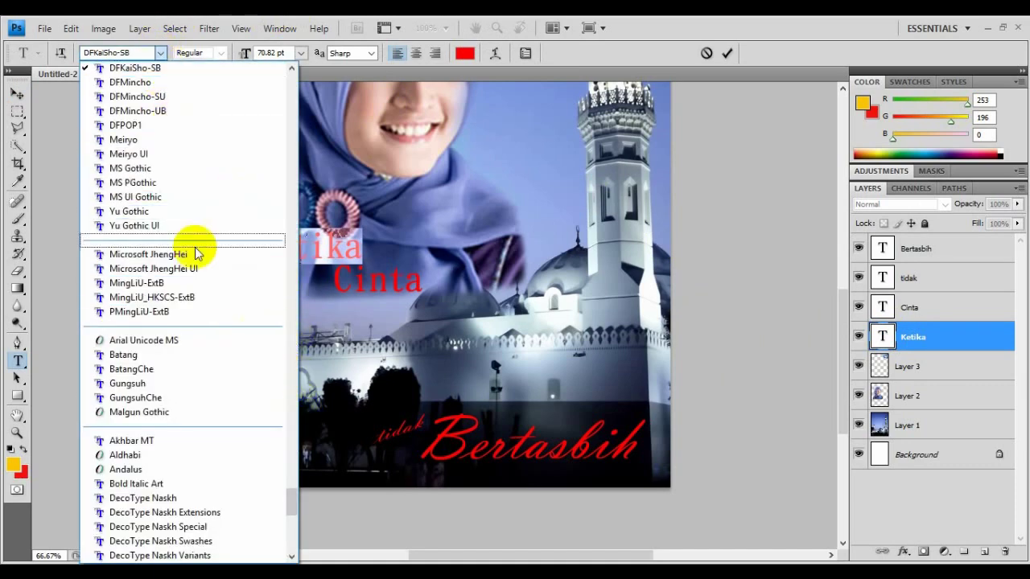
pyautogui.moveTo(292, 490); pyautogui.dragTo(292, 474)
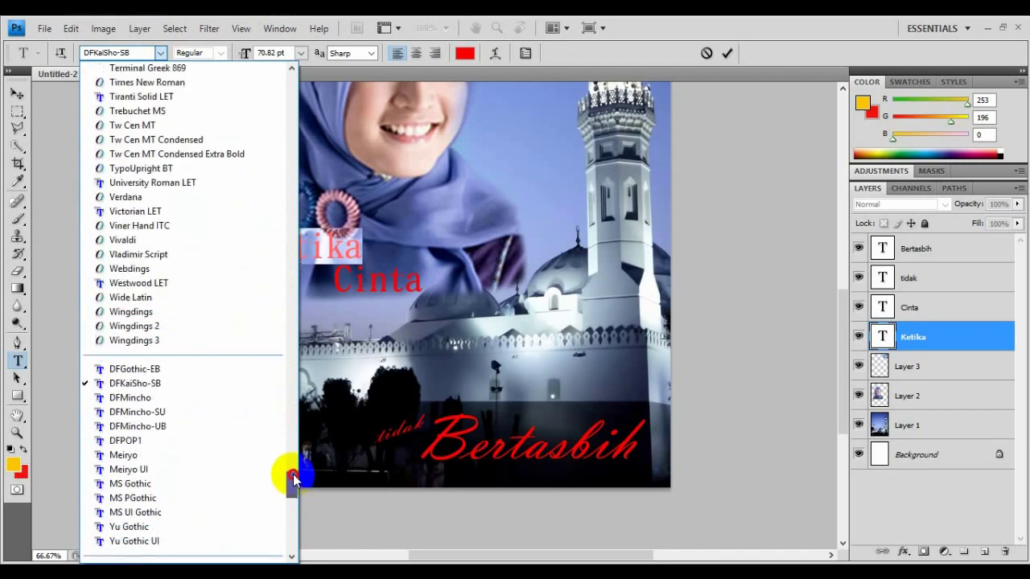
pyautogui.click(153, 256)
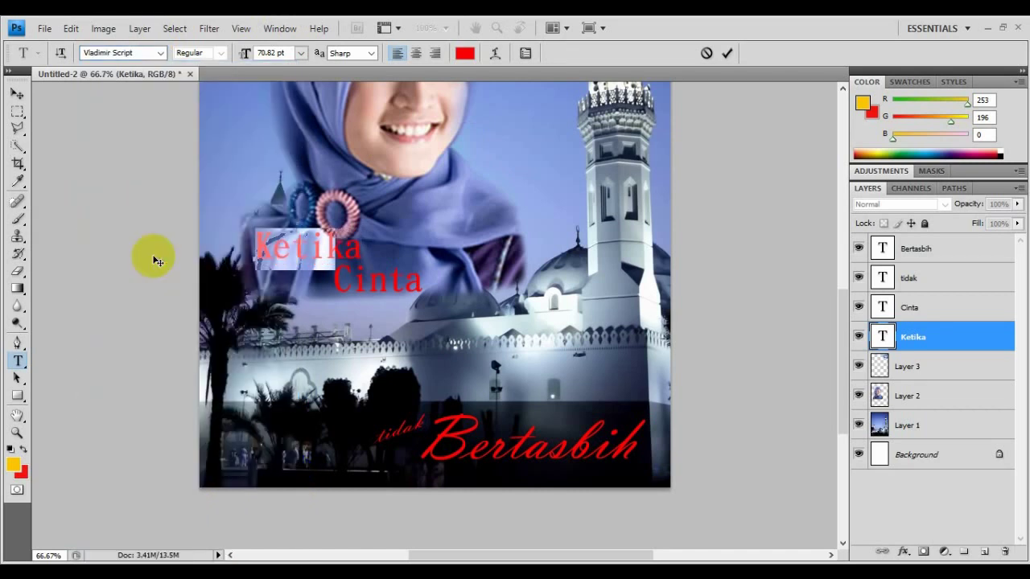
pyautogui.click(16, 93)
# Enlarge the word "Ketika" over the veil to about 217% width and 182% height
pyautogui.hotkey('ctrl', 't')
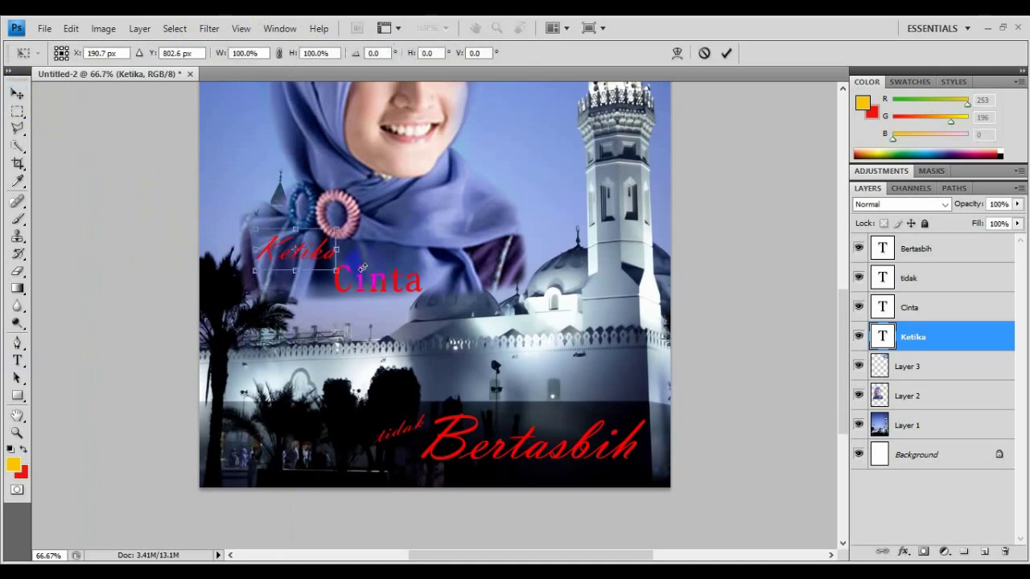
pyautogui.moveTo(367, 225); pyautogui.dragTo(428, 193)
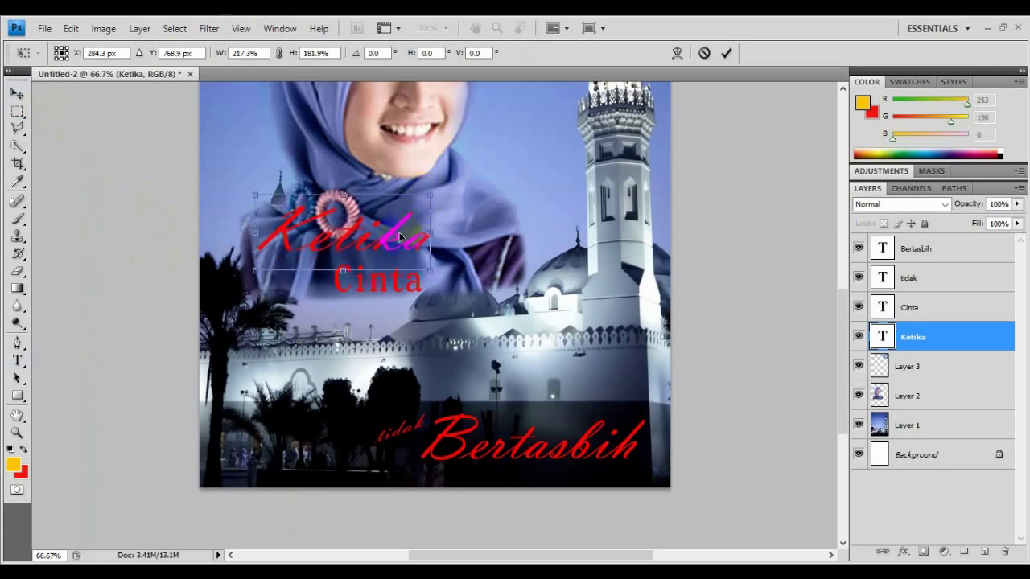
pyautogui.press('Return')
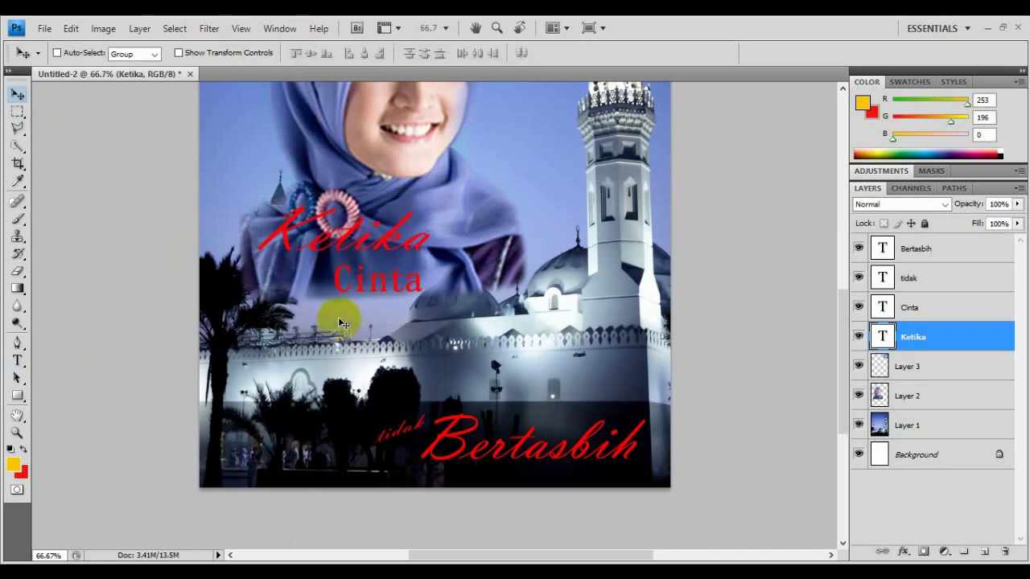
# Move the word "Ketika" down below the veil over the palm, and change the font of "Cinta" to Vladimir Script
pyautogui.moveTo(354, 264); pyautogui.dragTo(319, 320)
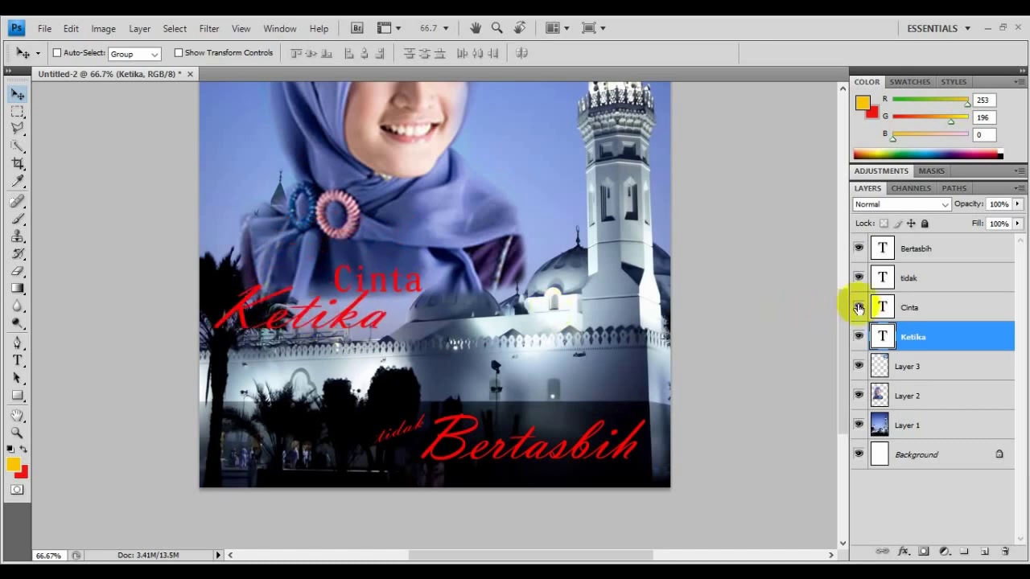
pyautogui.doubleClick(883, 309)
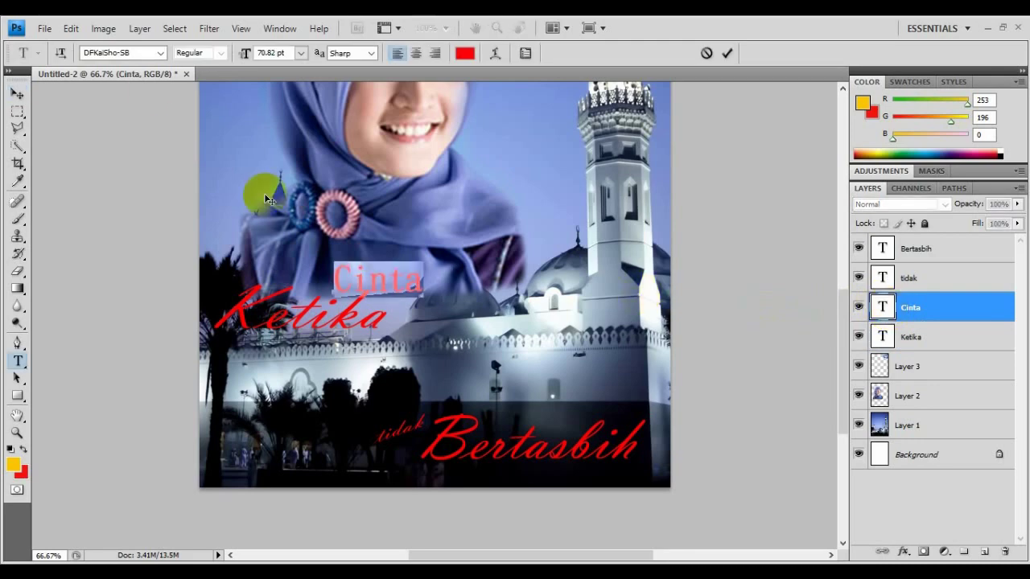
pyautogui.click(161, 53)
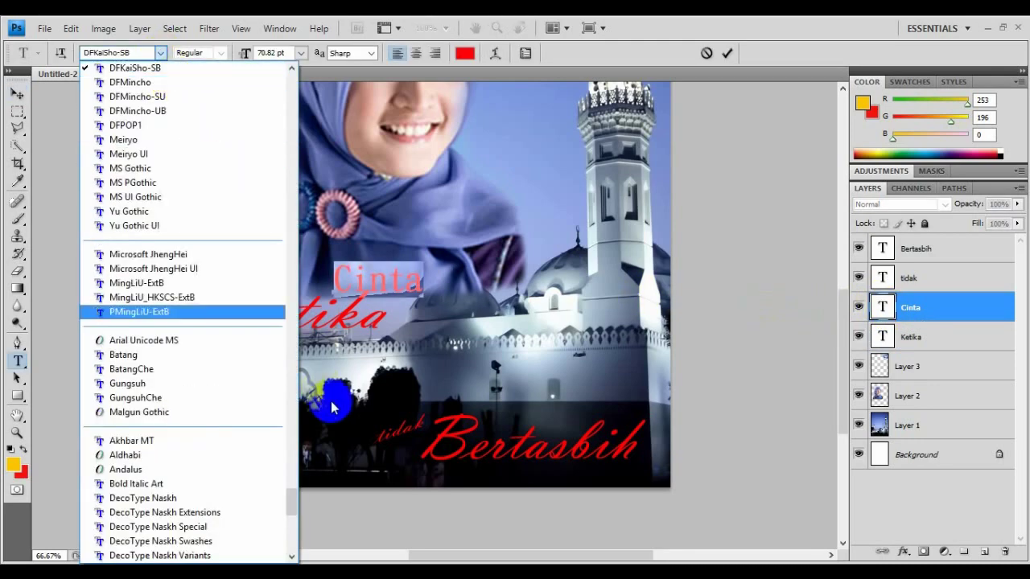
pyautogui.moveTo(293, 498); pyautogui.dragTo(297, 476)
pyautogui.click(170, 397)
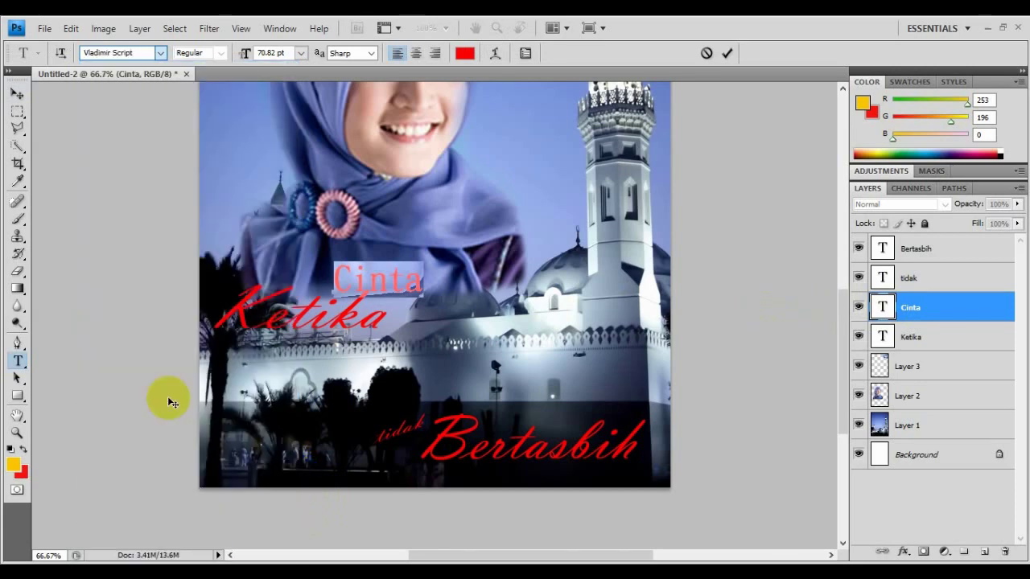
pyautogui.click(17, 94)
# Enlarge the word "Cinta" and move it down between "Ketika" and "tidak"
pyautogui.hotkey('ctrl', 't')
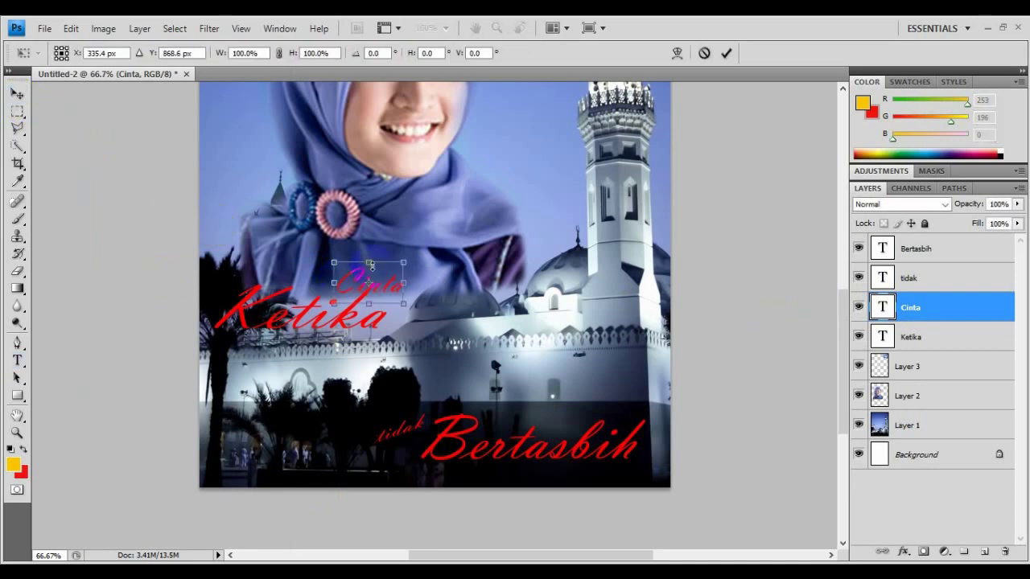
pyautogui.moveTo(420, 261); pyautogui.dragTo(445, 243)
pyautogui.press('Return')
pyautogui.moveTo(398, 277); pyautogui.dragTo(386, 387)
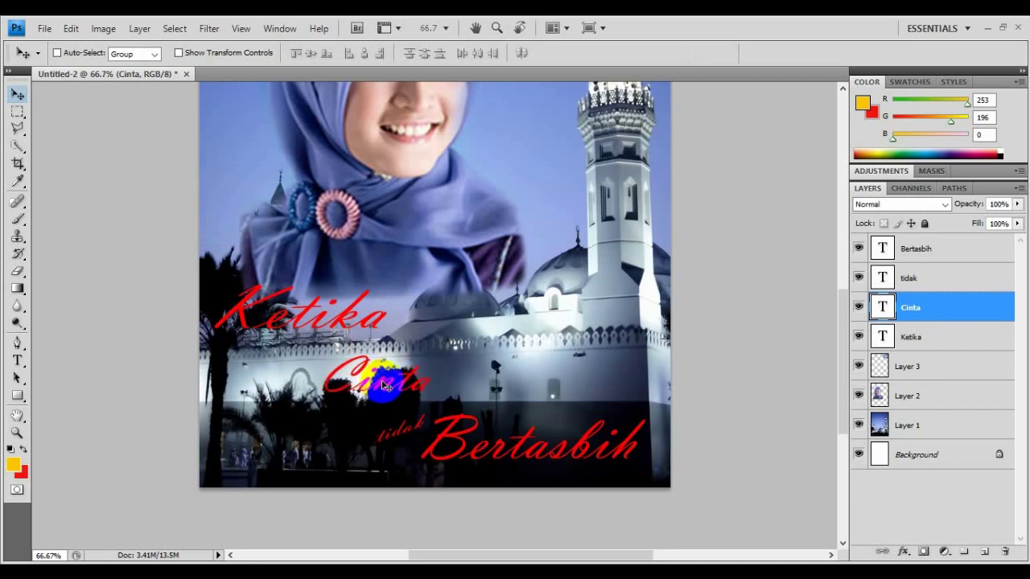
# Scale the repositioned word "Cinta" up to about 121% width and 115% height and apply the transform
pyautogui.hotkey('ctrl', 't')
pyautogui.moveTo(433, 344); pyautogui.dragTo(458, 332)
pyautogui.click(408, 357)
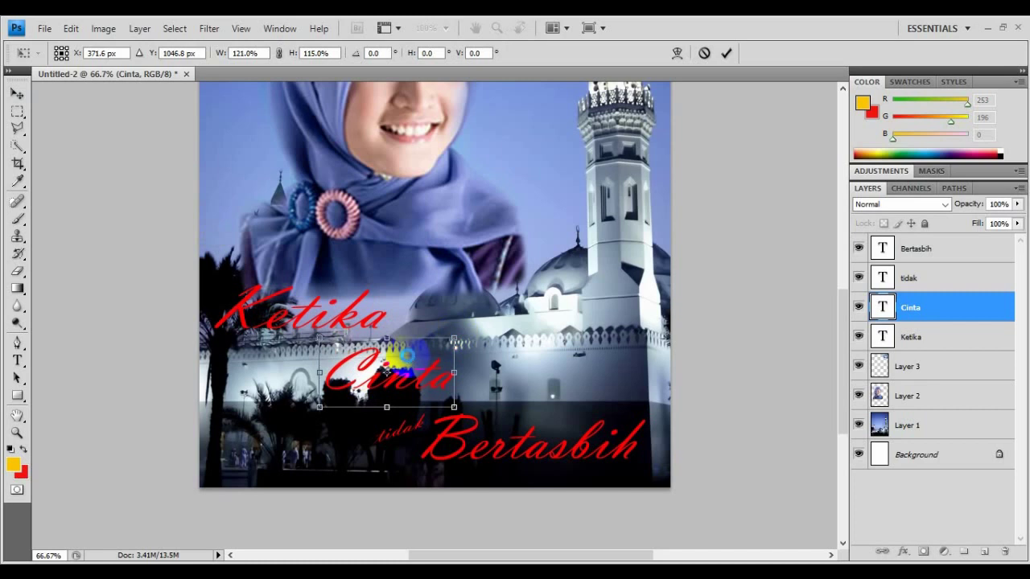
pyautogui.click(387, 372)
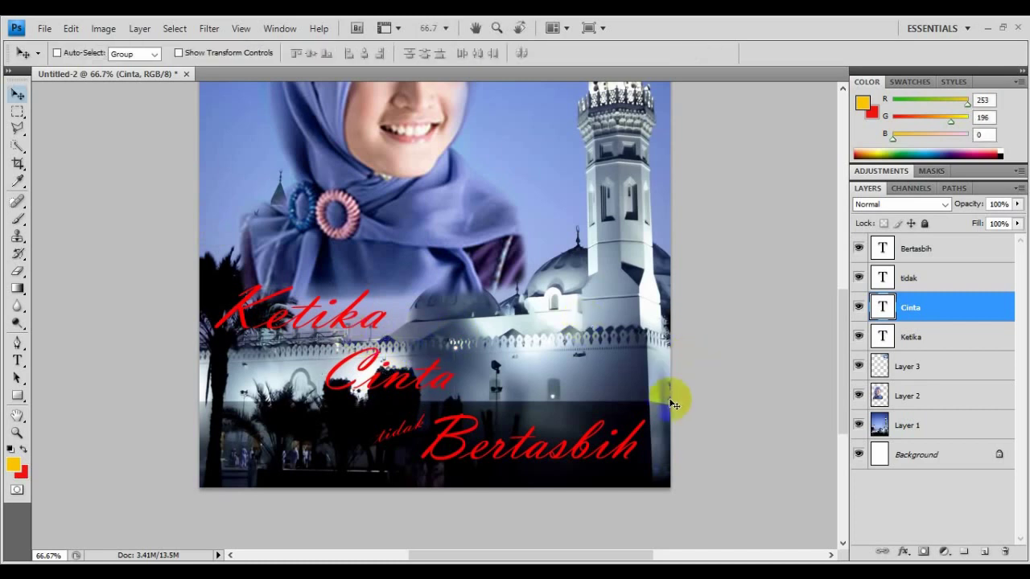
# Add the text "Film Indonesia" in the sky at the poster's upper left, above the "Bertasbih" layer
pyautogui.moveTo(841, 406); pyautogui.dragTo(842, 320)
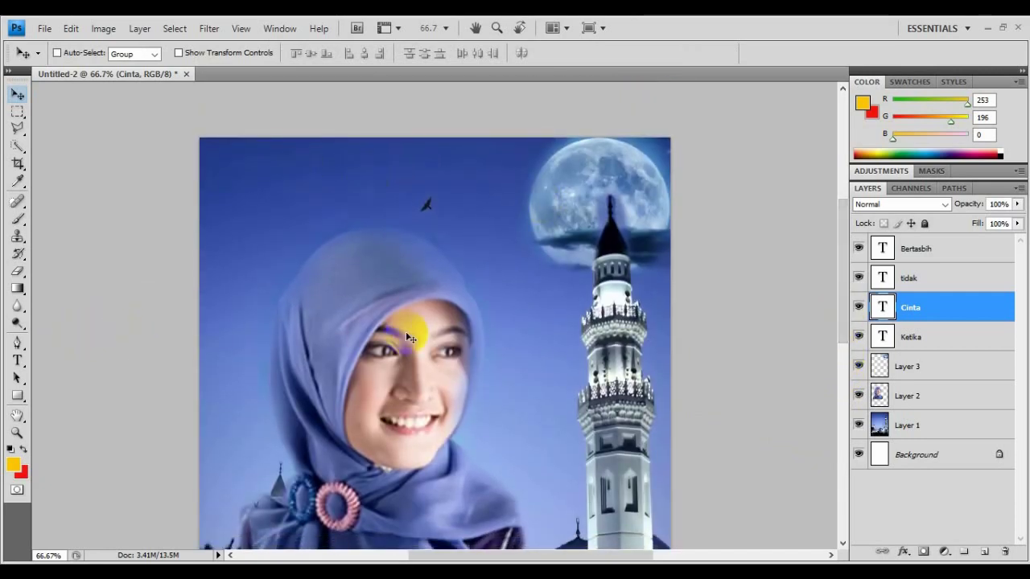
pyautogui.click(927, 248)
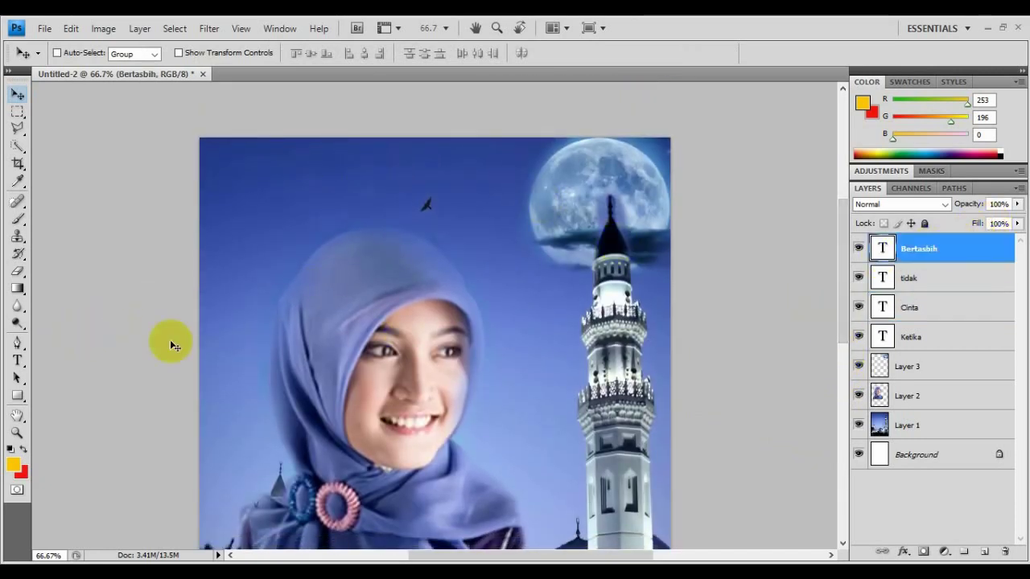
pyautogui.click(18, 361)
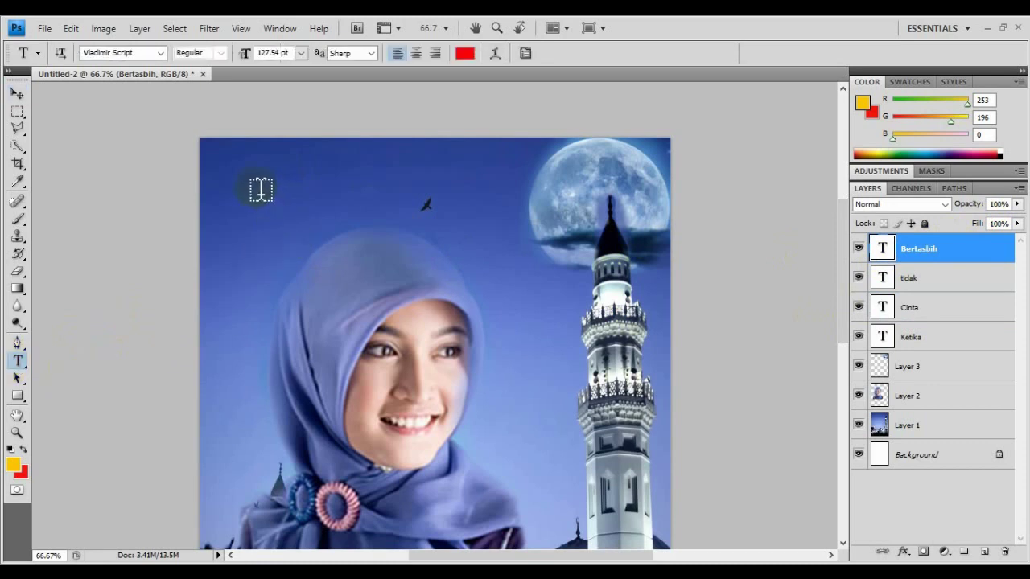
pyautogui.click(240, 166)
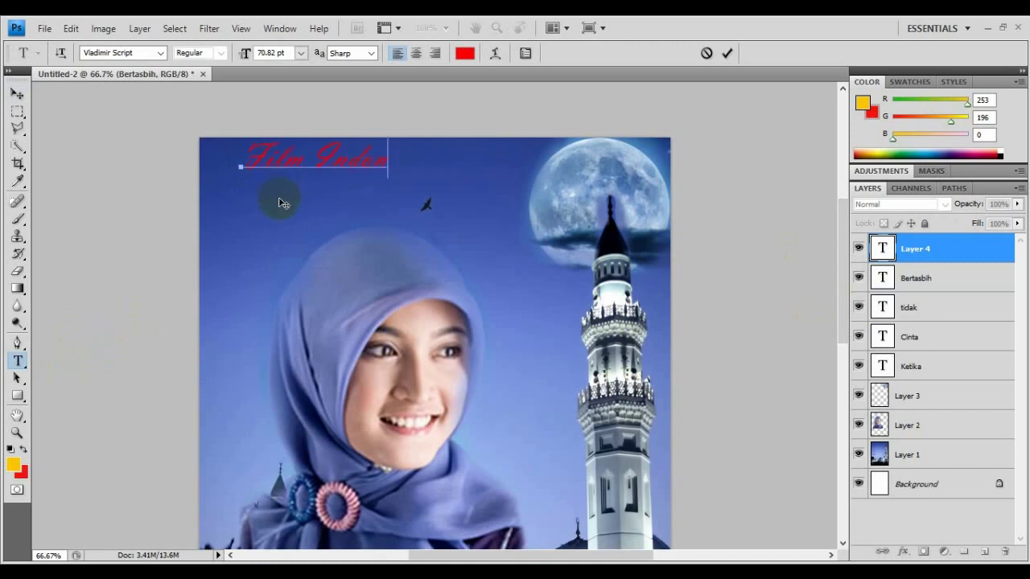
pyautogui.write('Film Indonesia')
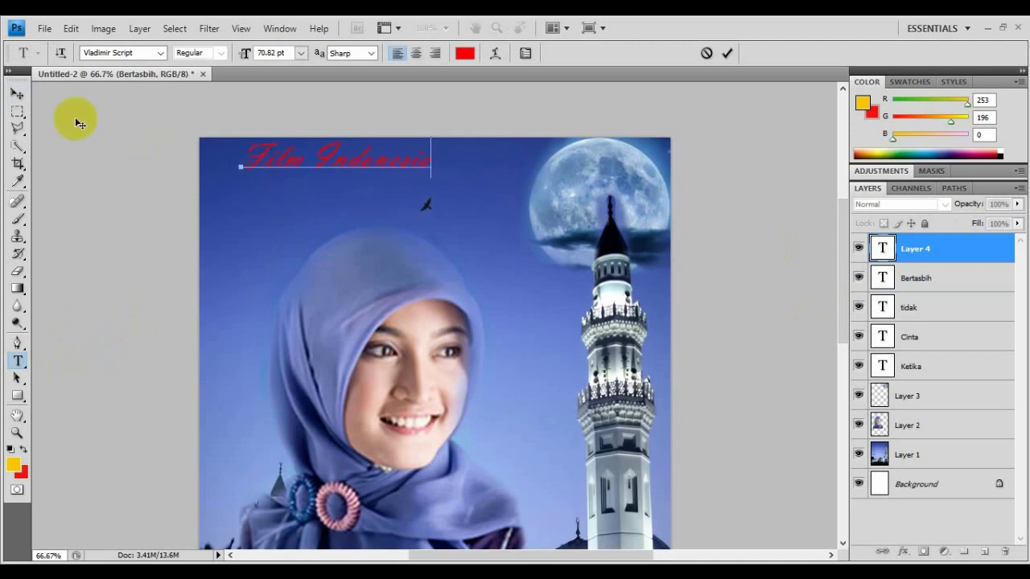
pyautogui.click(17, 93)
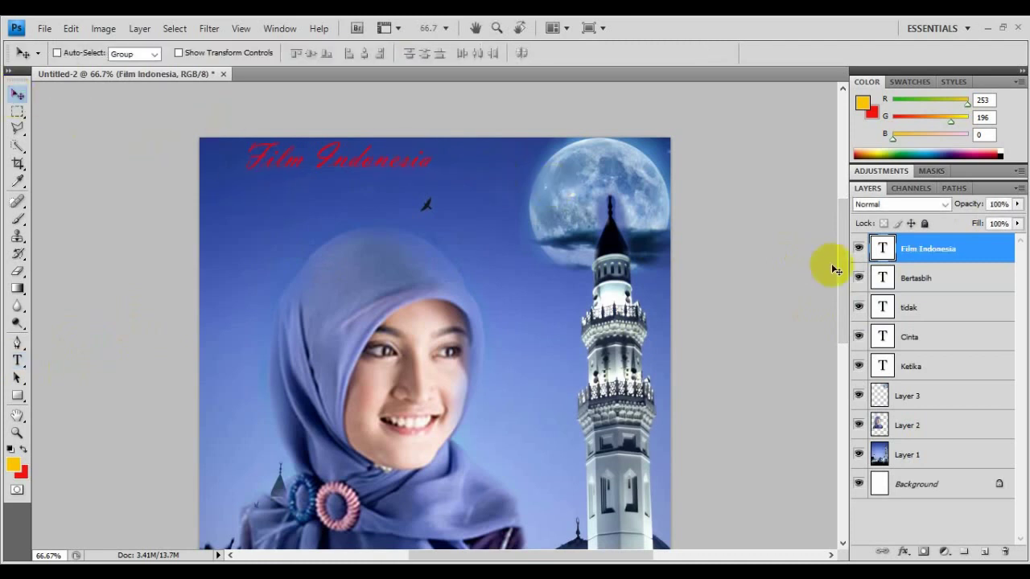
# Change the colour of the "Film Indonesia" text to near-white, faf7f7
pyautogui.doubleClick(882, 248)
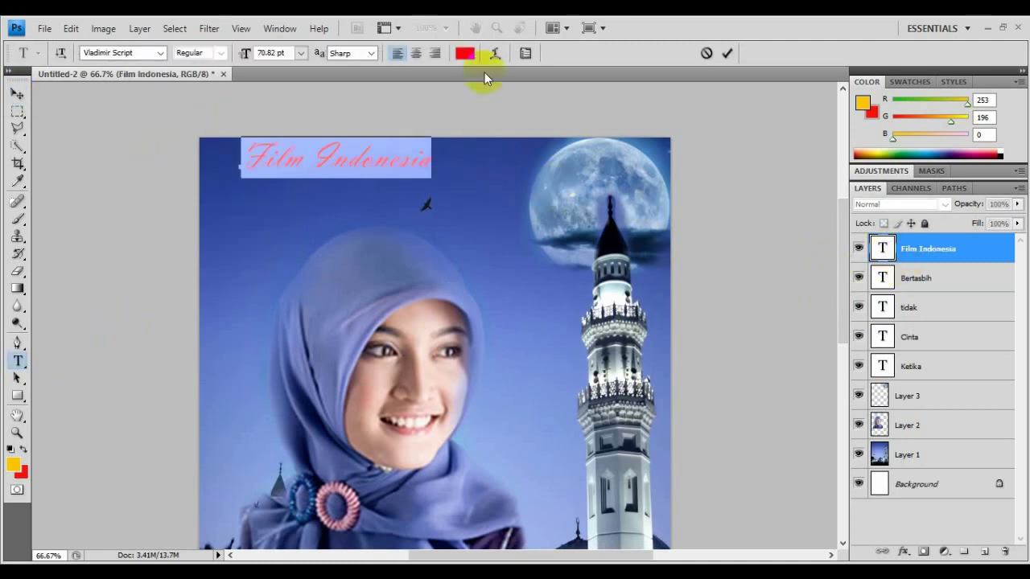
pyautogui.click(464, 54)
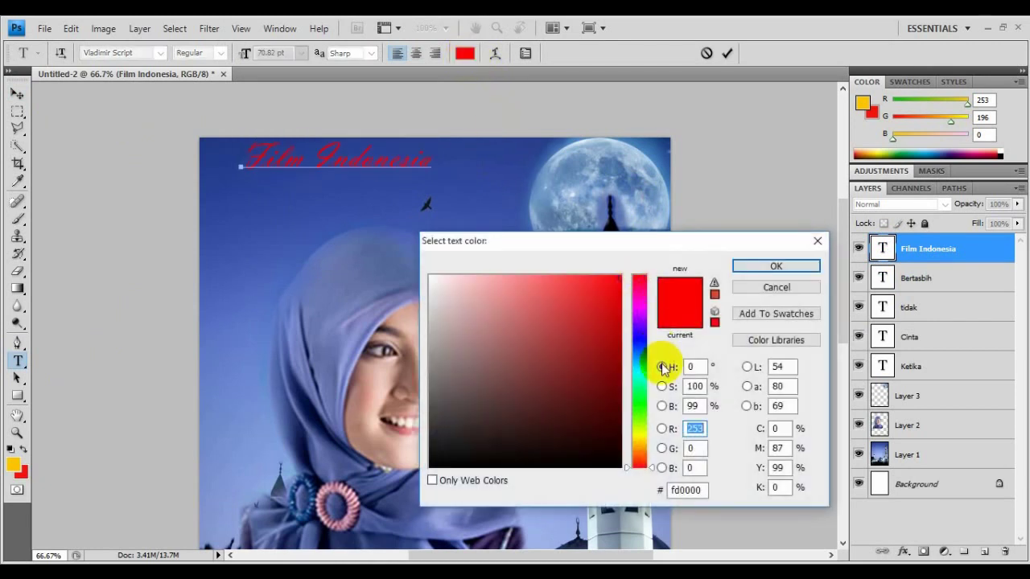
pyautogui.click(431, 279)
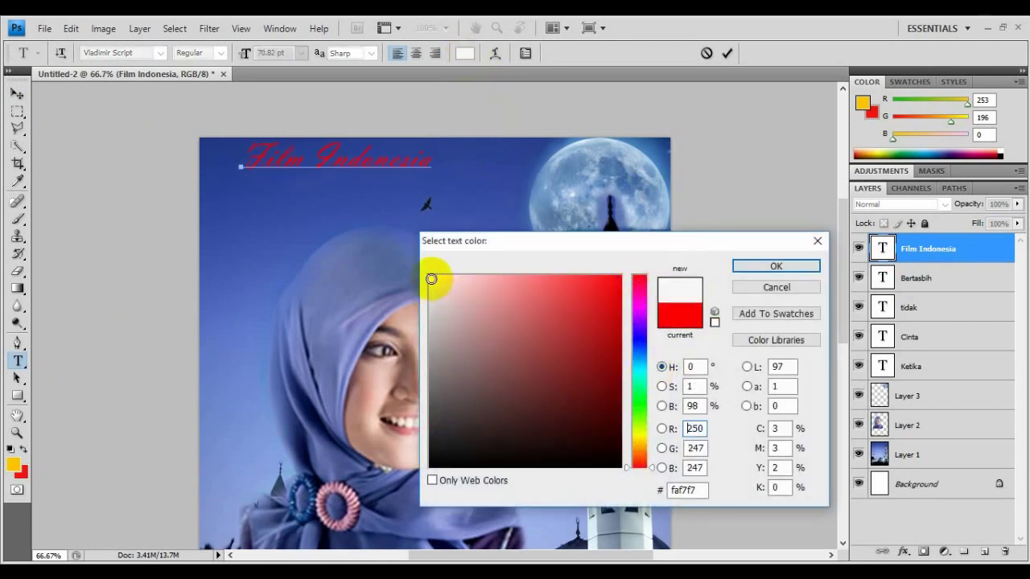
pyautogui.click(810, 264)
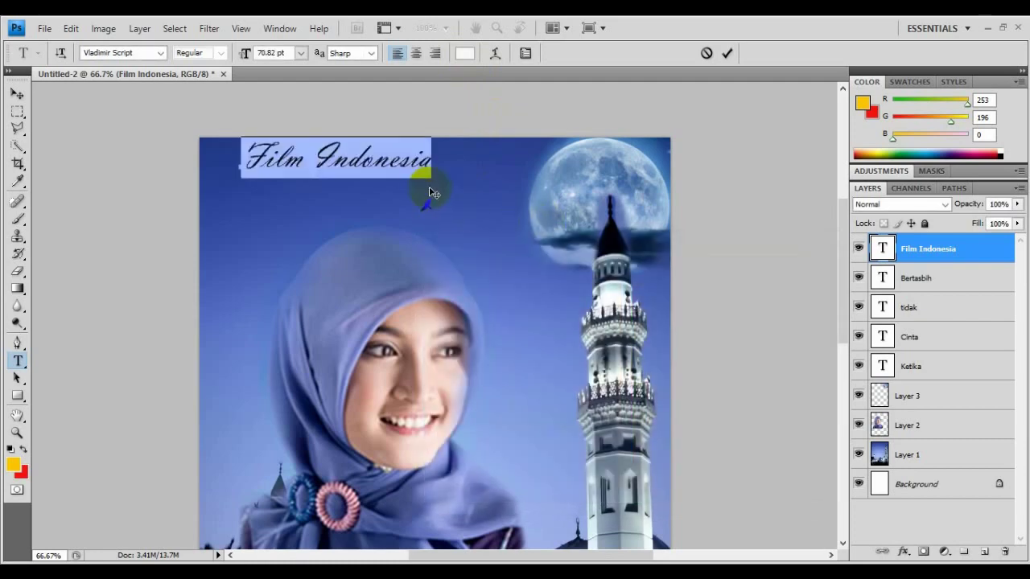
# Change the font of the "Film Indonesia" text to Arial
pyautogui.click(160, 53)
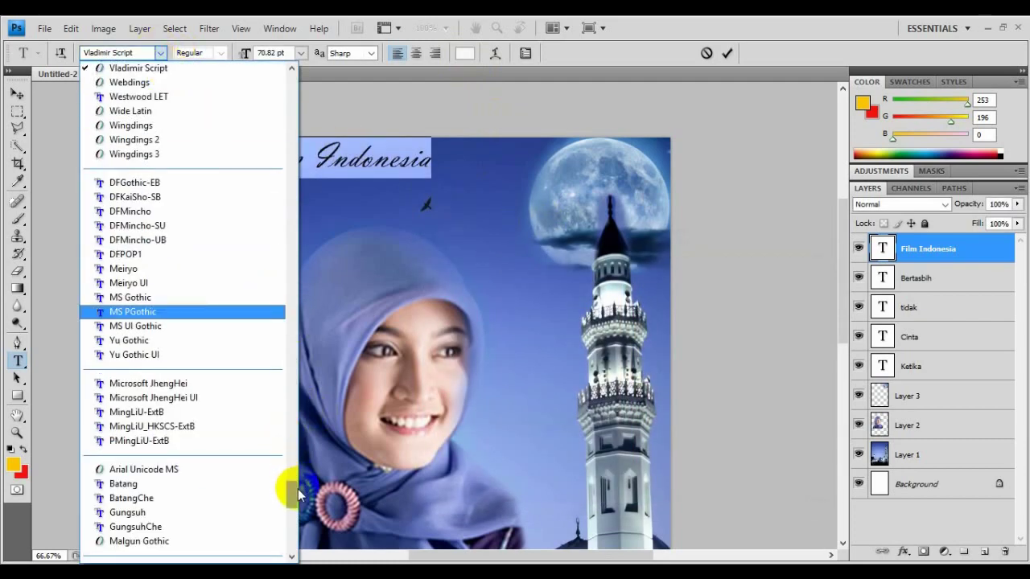
pyautogui.moveTo(296, 489); pyautogui.dragTo(276, 78)
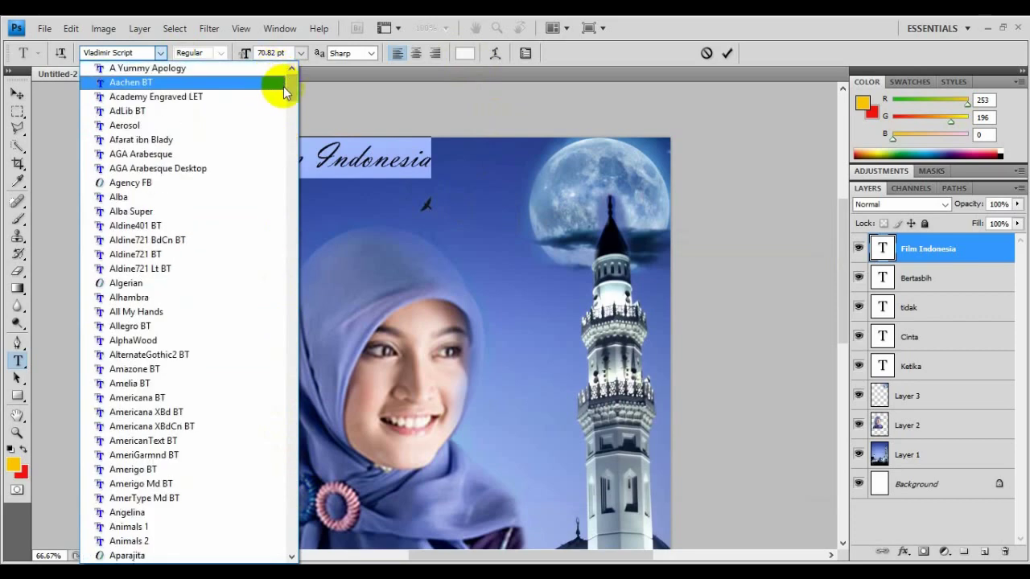
pyautogui.scroll(-8, 292, 96)
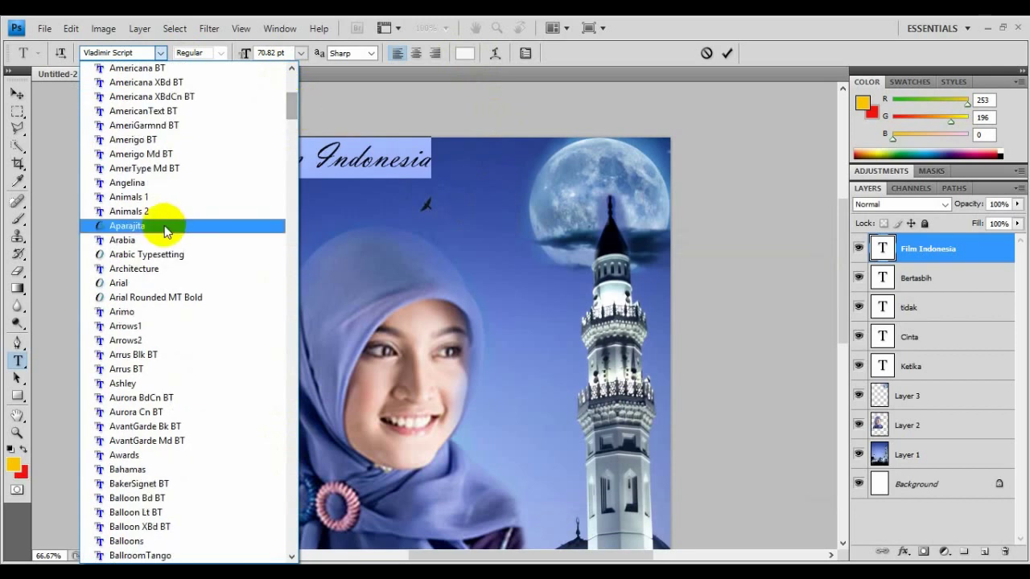
pyautogui.click(136, 284)
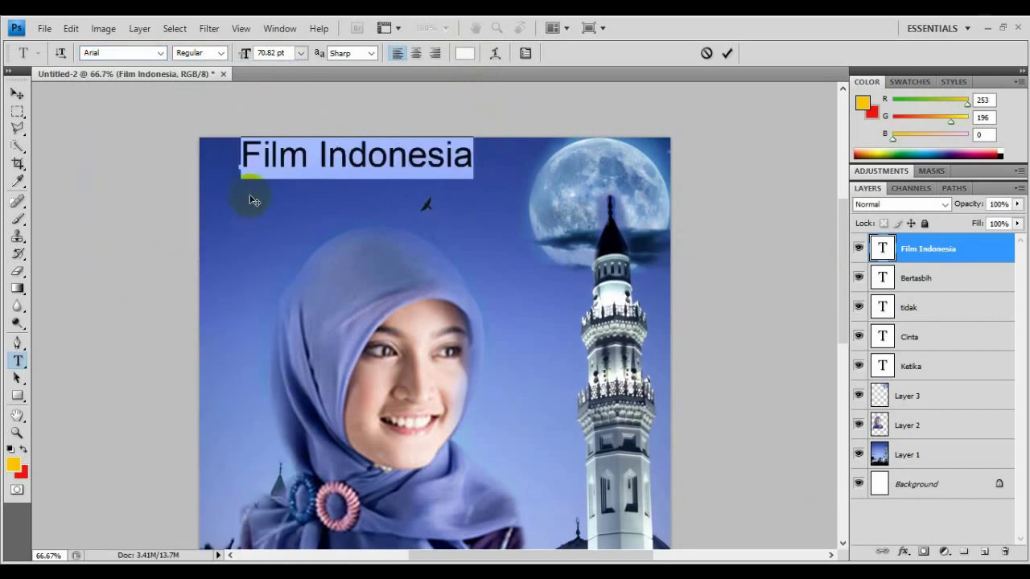
pyautogui.click(427, 182)
pyautogui.press('BackSpace')
pyautogui.press('BackSpace')
pyautogui.press('BackSpace')
pyautogui.press('BackSpace')
pyautogui.press('BackSpace')
pyautogui.press('BackSpace')
pyautogui.press('BackSpace')
pyautogui.press('BackSpace')
pyautogui.press('BackSpace')
pyautogui.press('BackSpace')
pyautogui.press('BackSpace')
pyautogui.press('BackSpace')
pyautogui.press('BackSpace')
pyautogui.press('BackSpace')
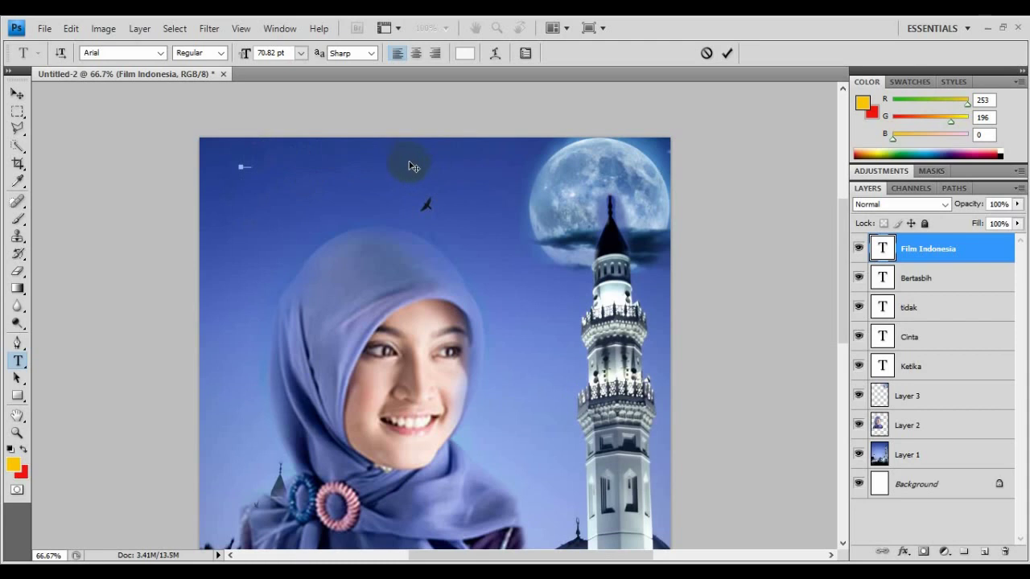
pyautogui.hotkey('ctrl', 'z')
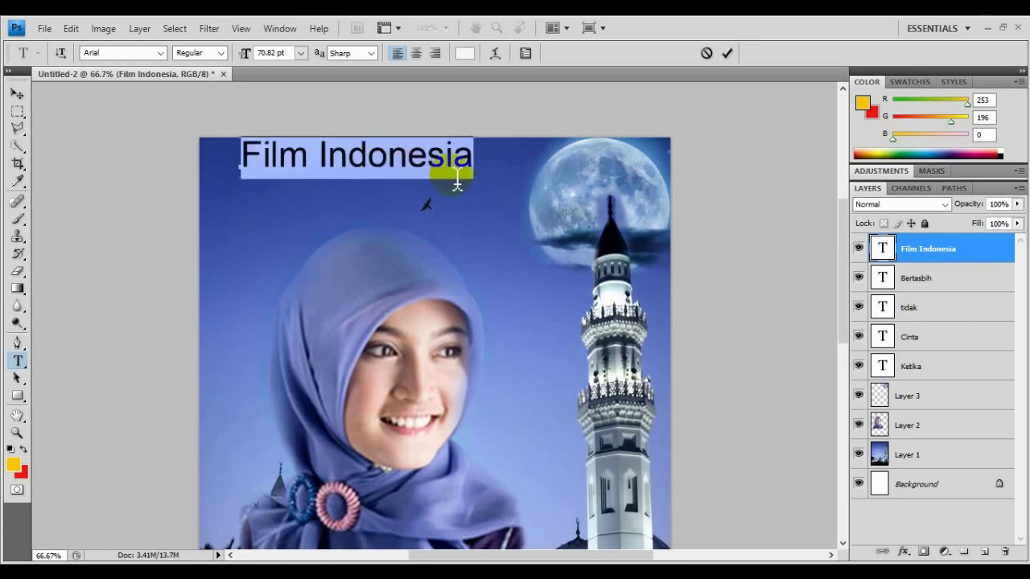
# Commit the "Film Indonesia" text and shrink it to a small caption in the poster's upper-left corner
pyautogui.click(17, 94)
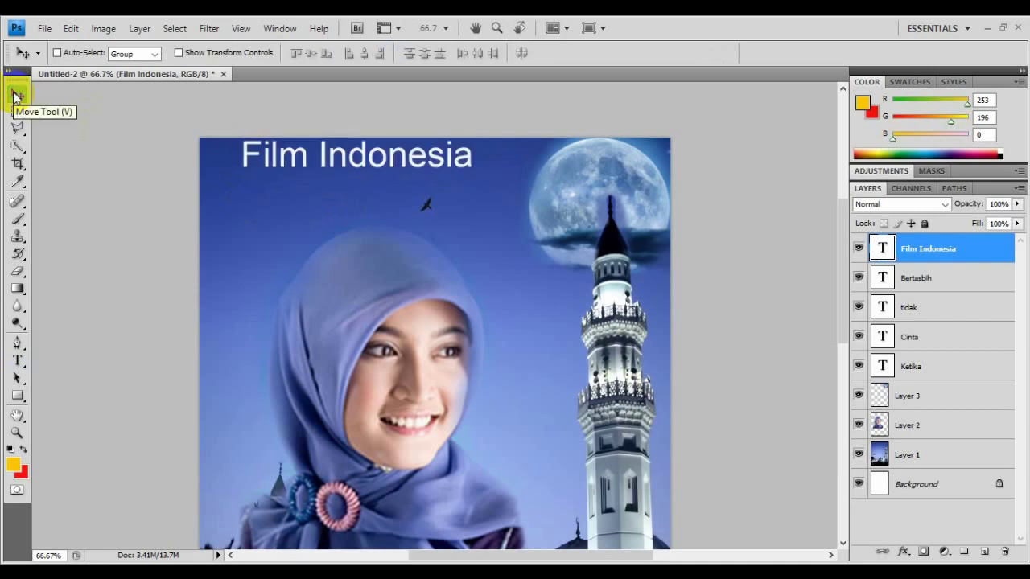
pyautogui.hotkey('ctrl', 't')
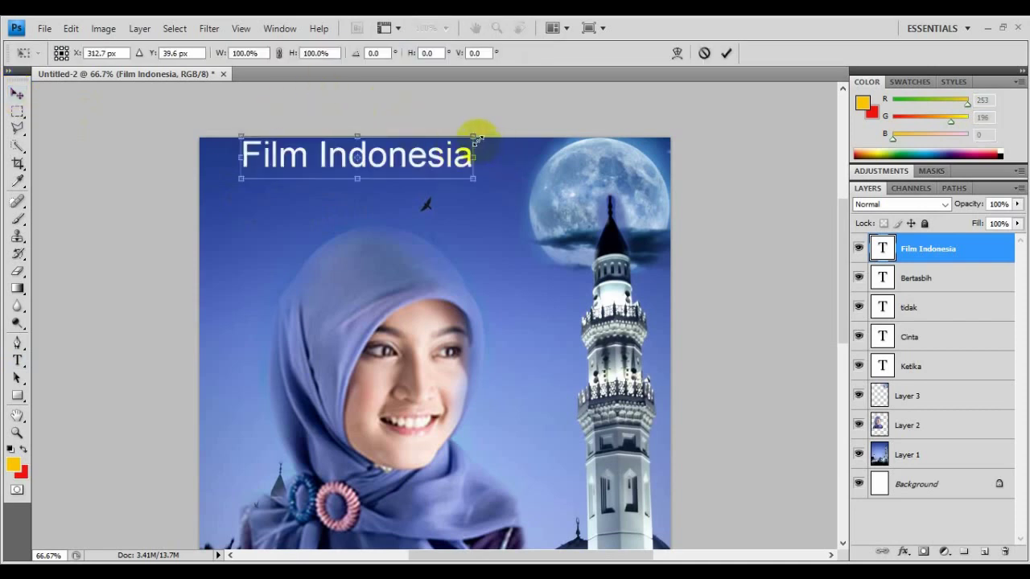
pyautogui.moveTo(472, 138); pyautogui.dragTo(265, 167)
pyautogui.press('Return')
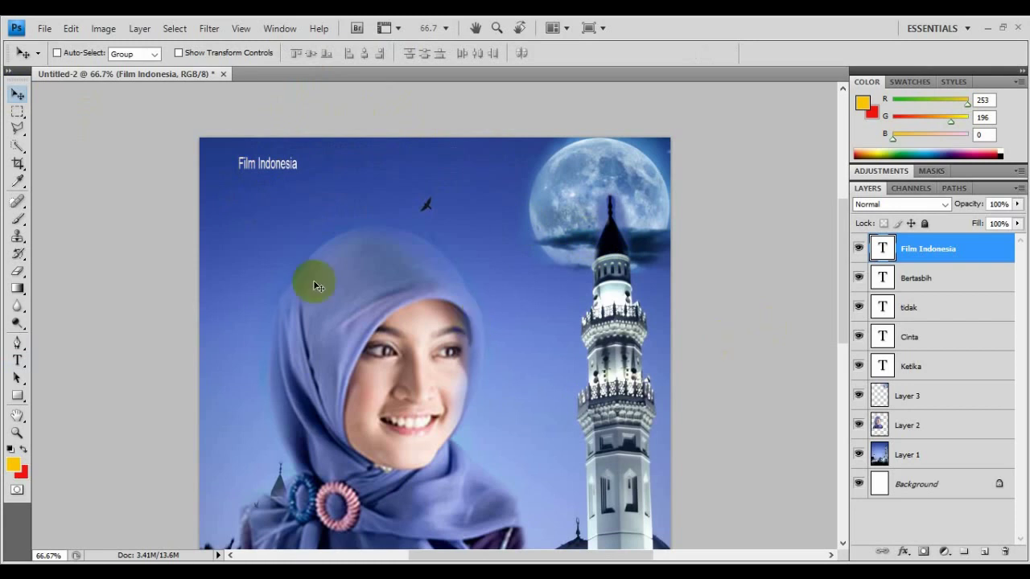
# Add the line "Film ini menceritakan film romantik islami" in white Arial just below the "Film Indonesia" caption and commit it
pyautogui.click(17, 359)
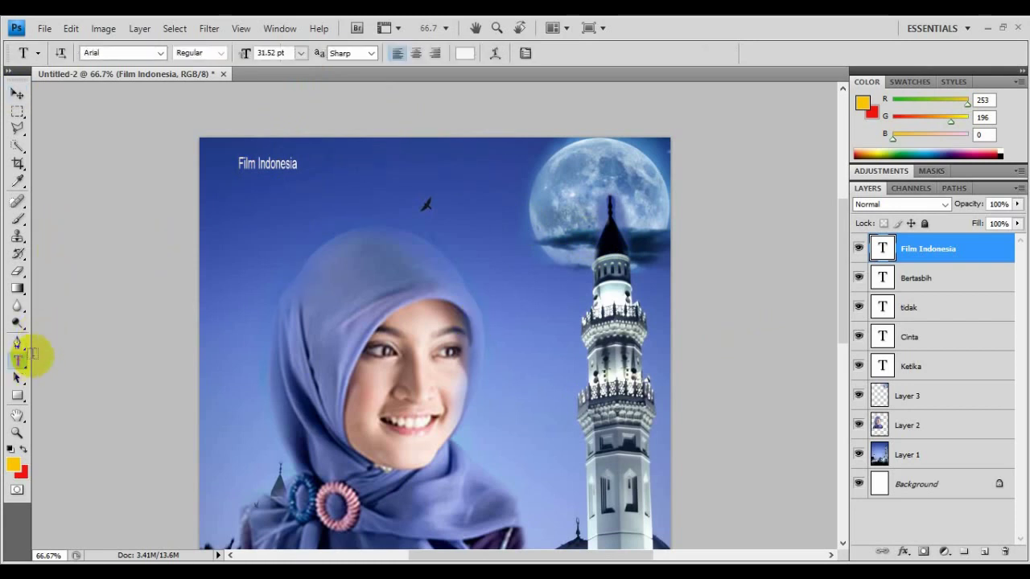
pyautogui.click(251, 182)
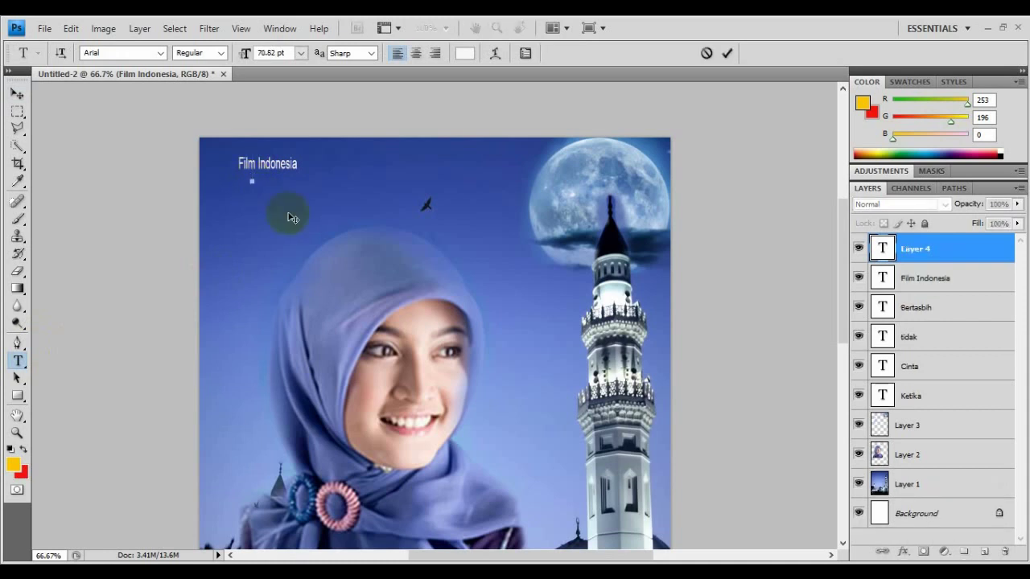
pyautogui.write('Film')
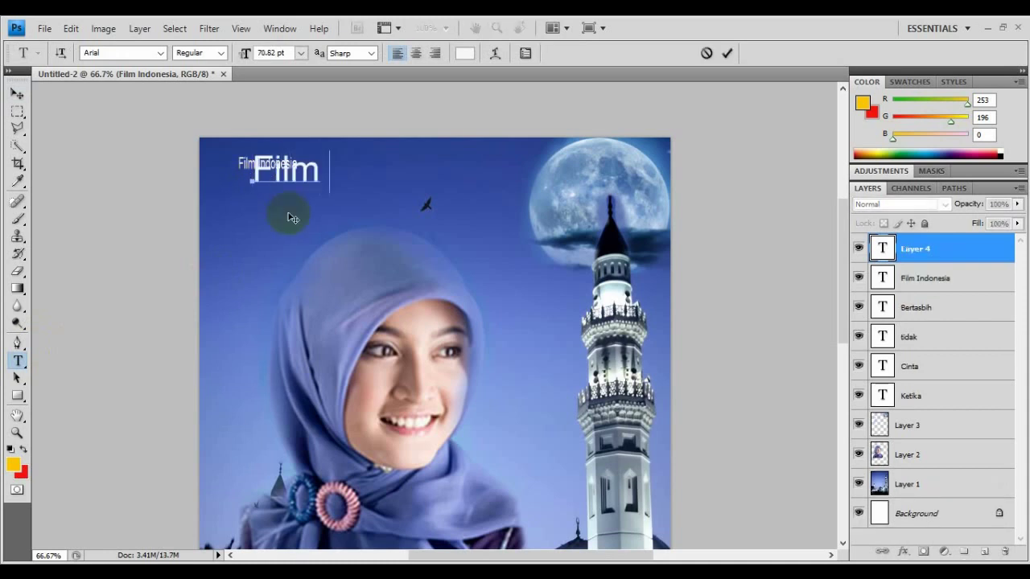
pyautogui.write(' ini')
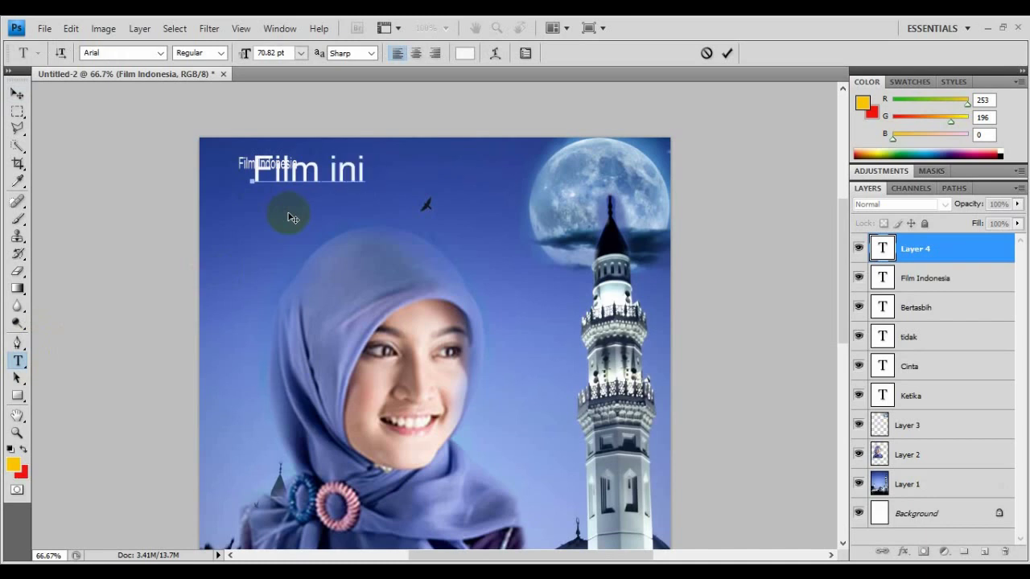
pyautogui.write(' men')
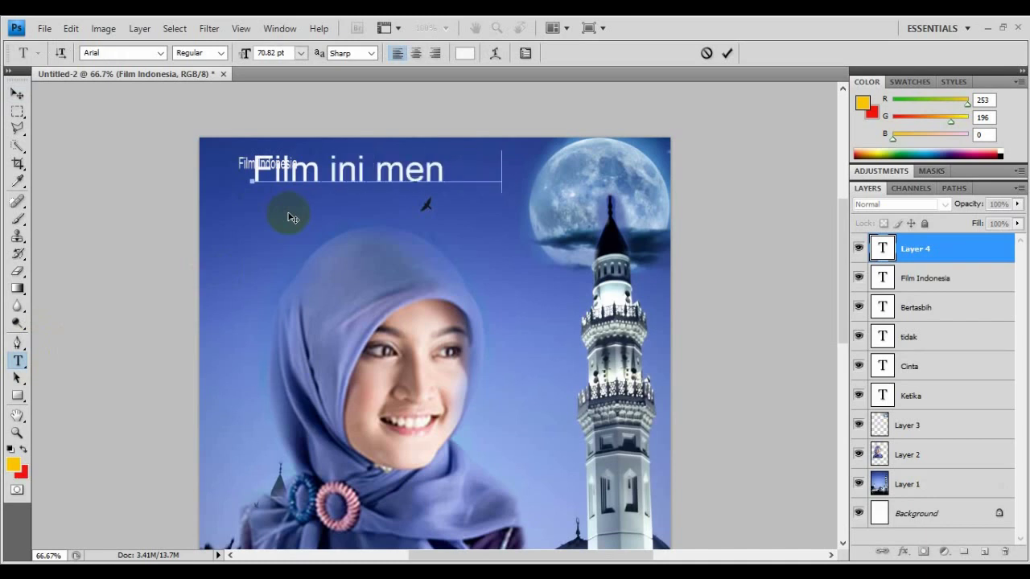
pyautogui.write('ceritakan film')
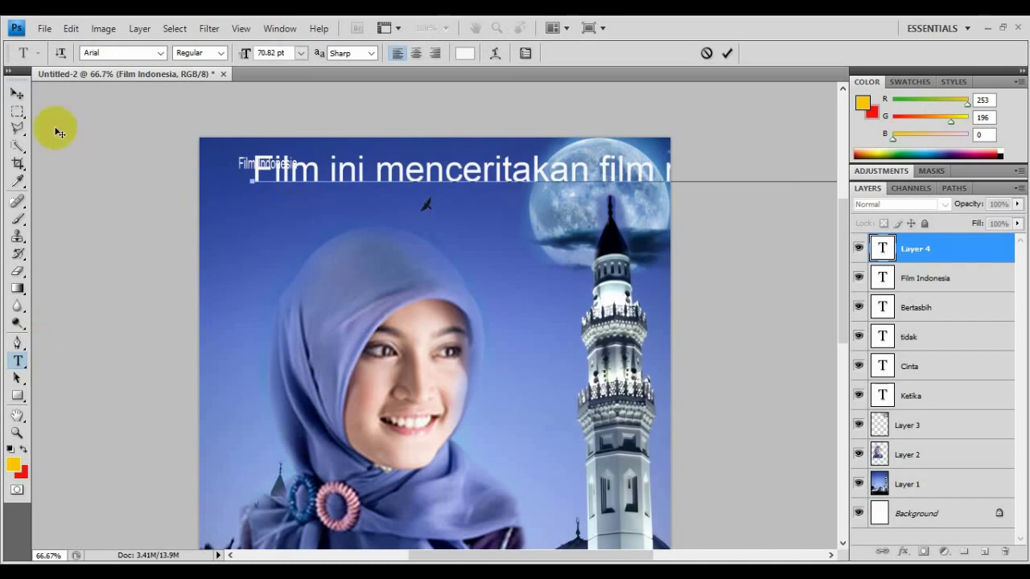
pyautogui.click(18, 95)
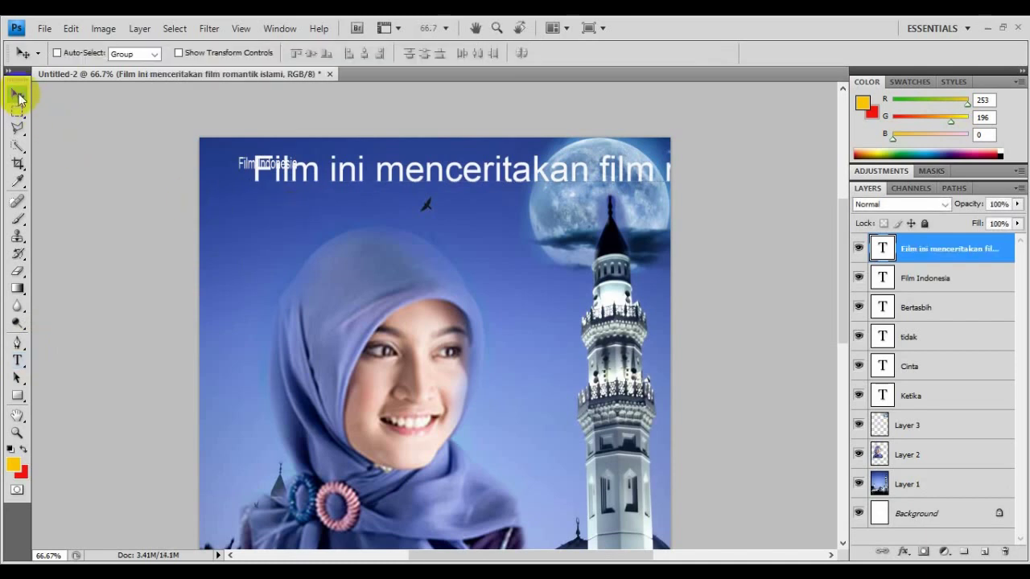
# Scale down the "Film ini menceritakan film romantik islami" line proportionally and place it just below the "Film Indonesia" caption
pyautogui.hotkey('ctrl', 't')
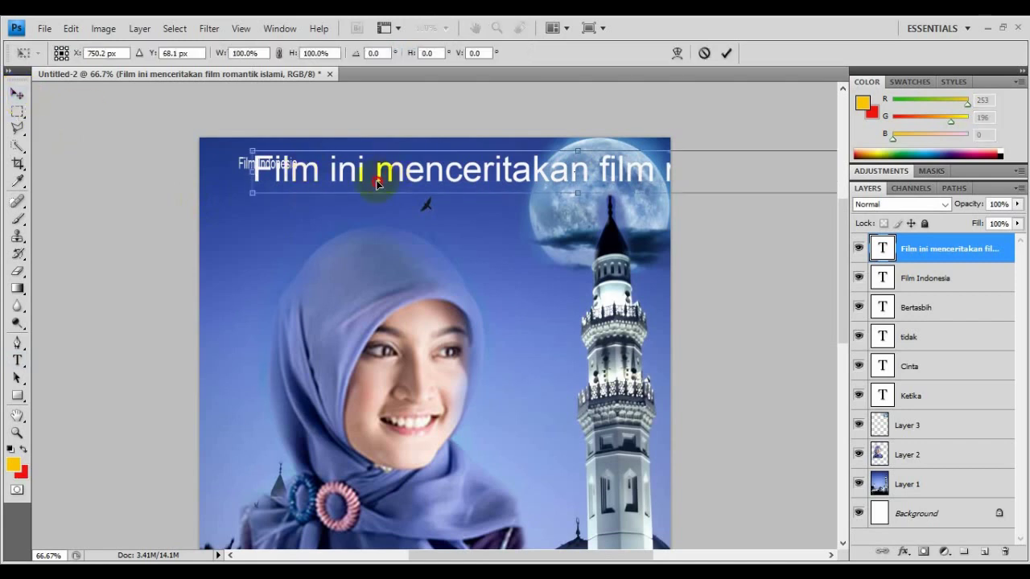
pyautogui.moveTo(377, 184); pyautogui.dragTo(363, 188)
pyautogui.hotkey('shift', 'Down')
pyautogui.hotkey('shift', 'Down')
pyautogui.hotkey('shift', 'Down')
pyautogui.hotkey('shift', 'Down')
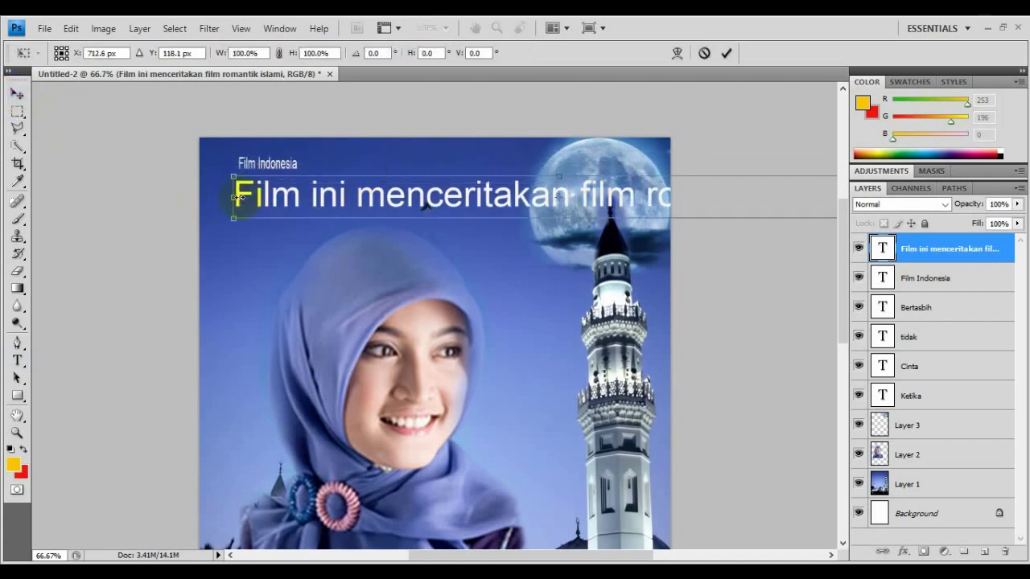
pyautogui.moveTo(233, 176); pyautogui.dragTo(650, 207)
pyautogui.press('Return')
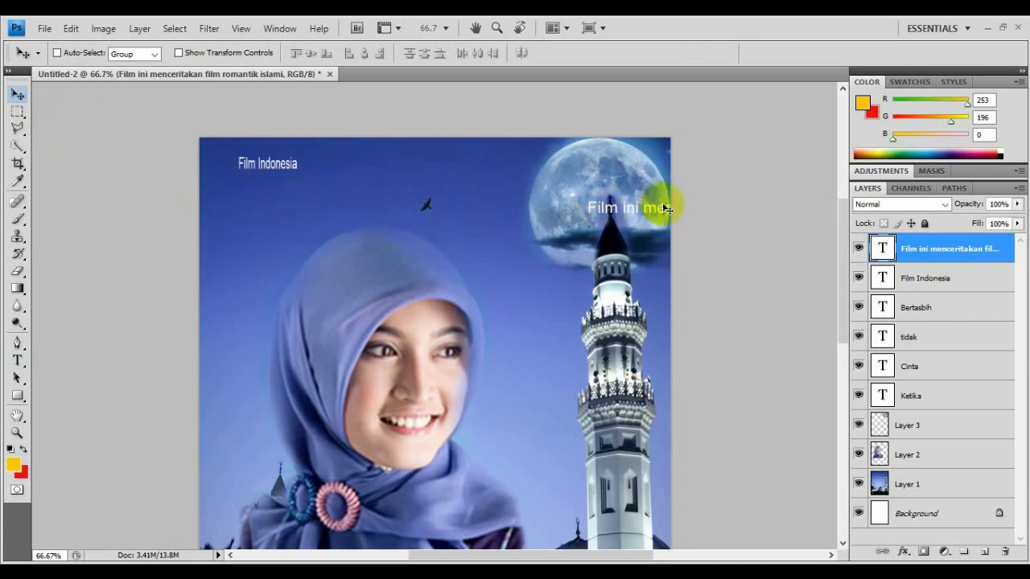
pyautogui.moveTo(516, 204); pyautogui.dragTo(320, 195)
# Squeeze the "Film ini menceritakan film romantik islami" line to about 44% width and 60% height and commit the transform
pyautogui.hotkey('ctrl', 't')
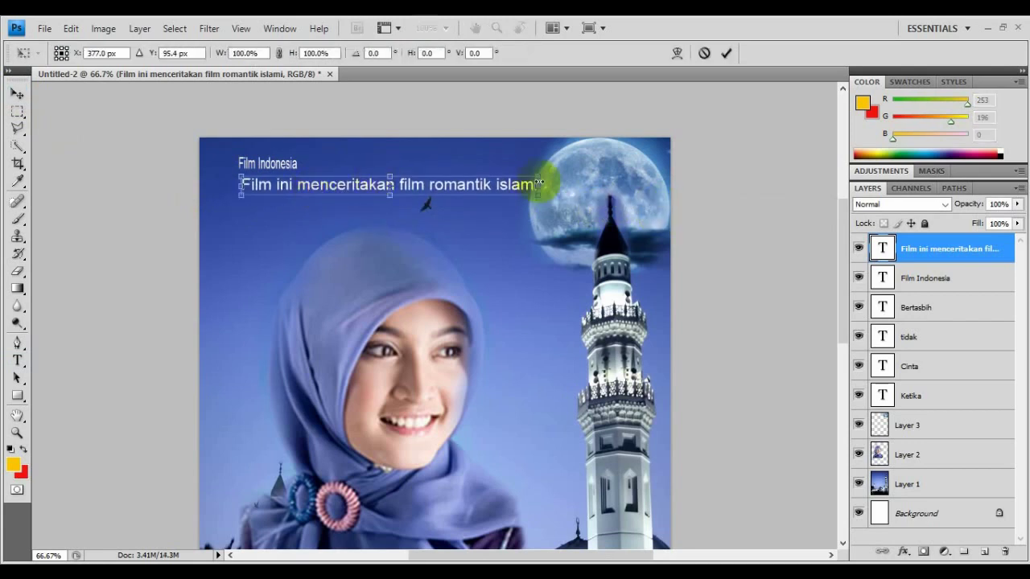
pyautogui.moveTo(539, 186); pyautogui.dragTo(373, 187)
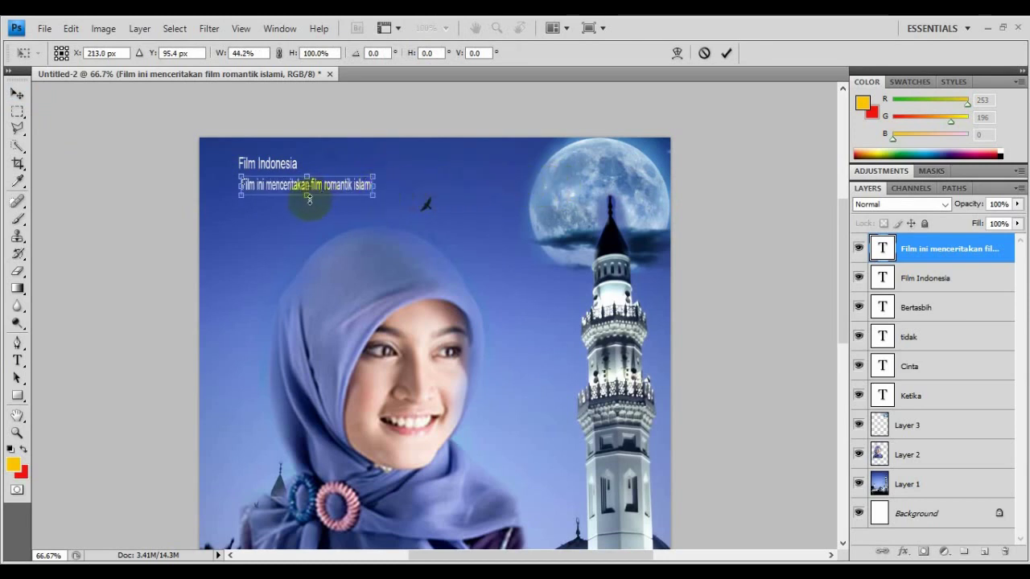
pyautogui.moveTo(307, 194); pyautogui.dragTo(307, 187)
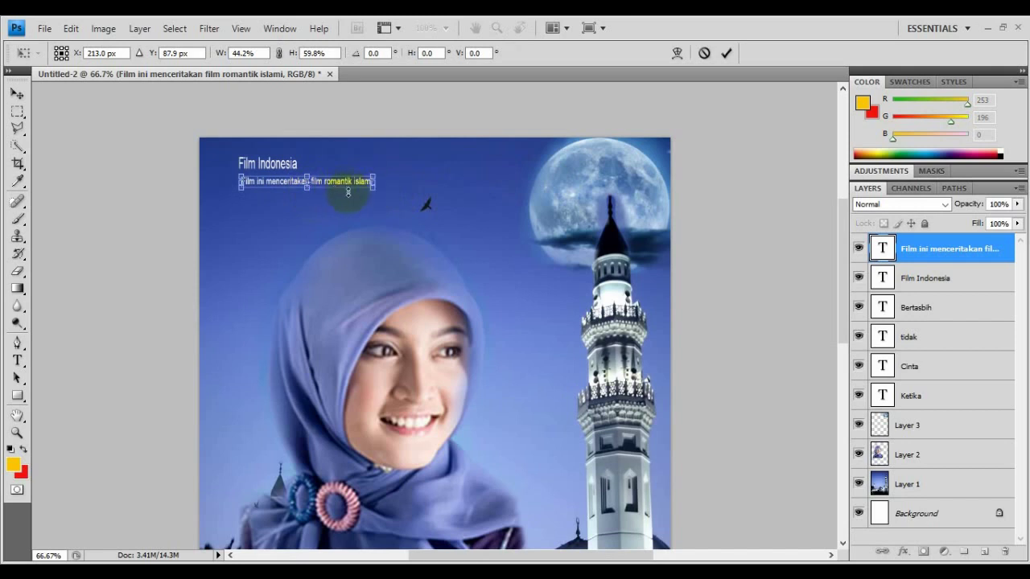
pyautogui.press('Return')
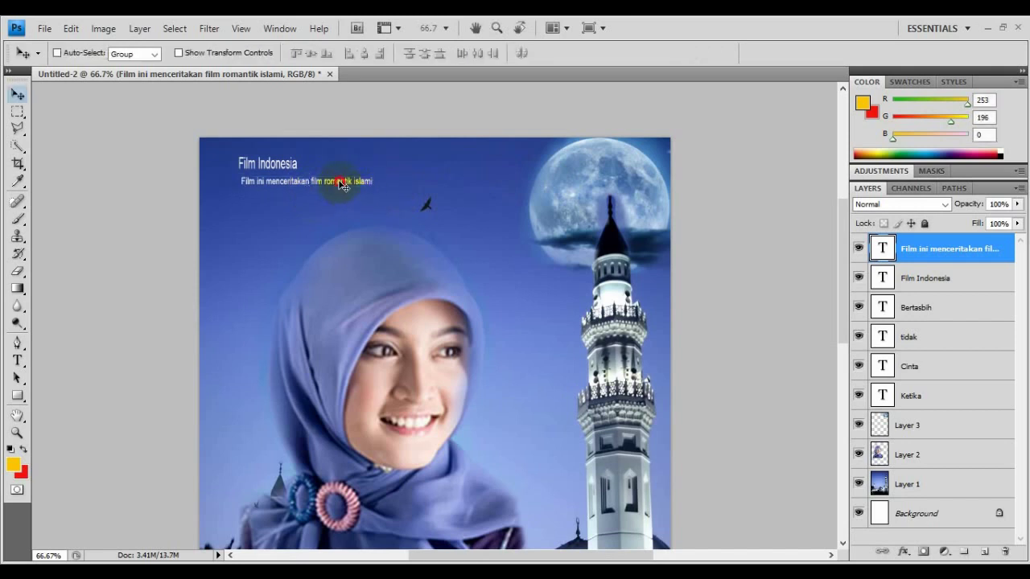
# Move the small description line up beneath the "Film Indonesia" caption and align their left edges
pyautogui.moveTo(336, 182); pyautogui.dragTo(341, 185)
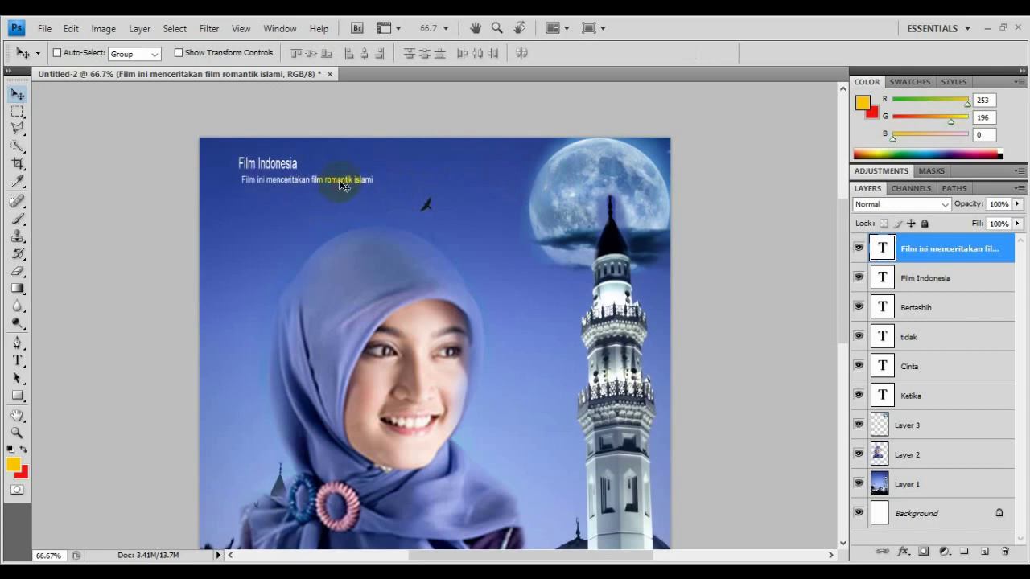
pyautogui.press('Right')
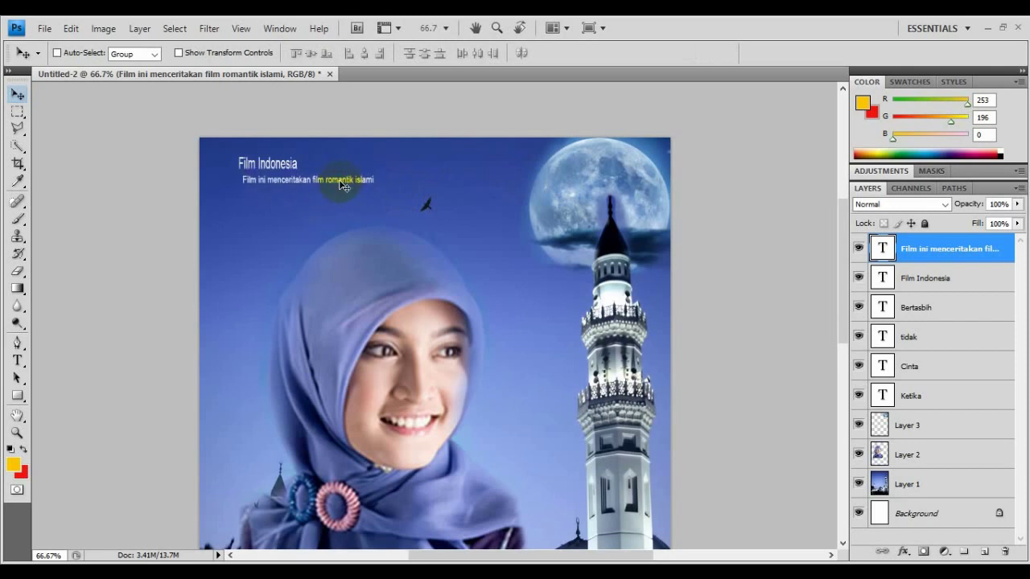
pyautogui.hotkey('ctrl', '+')
pyautogui.hotkey('ctrl', '+')
pyautogui.hotkey('ctrl', '+')
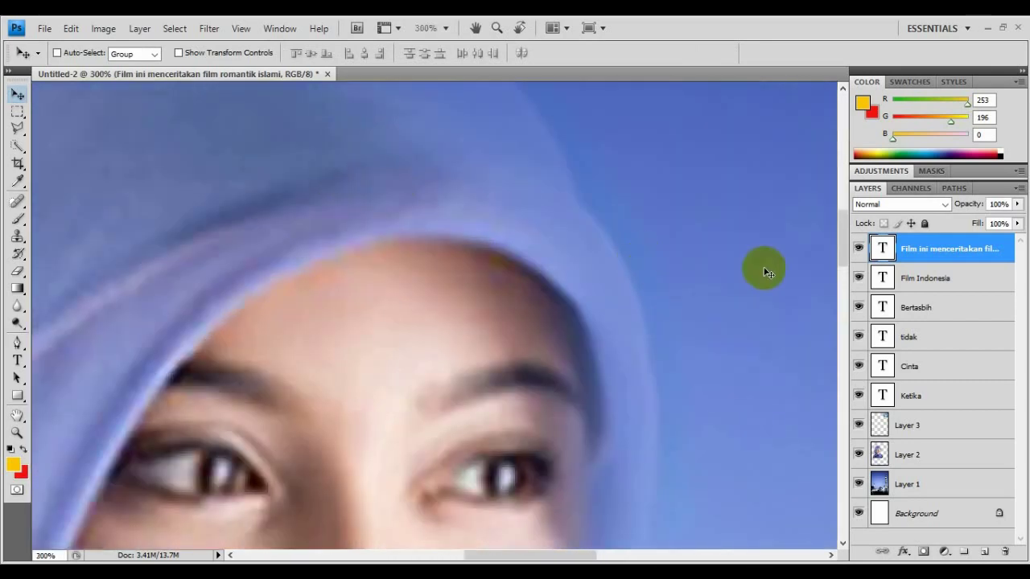
pyautogui.click(842, 198)
pyautogui.click(842, 201)
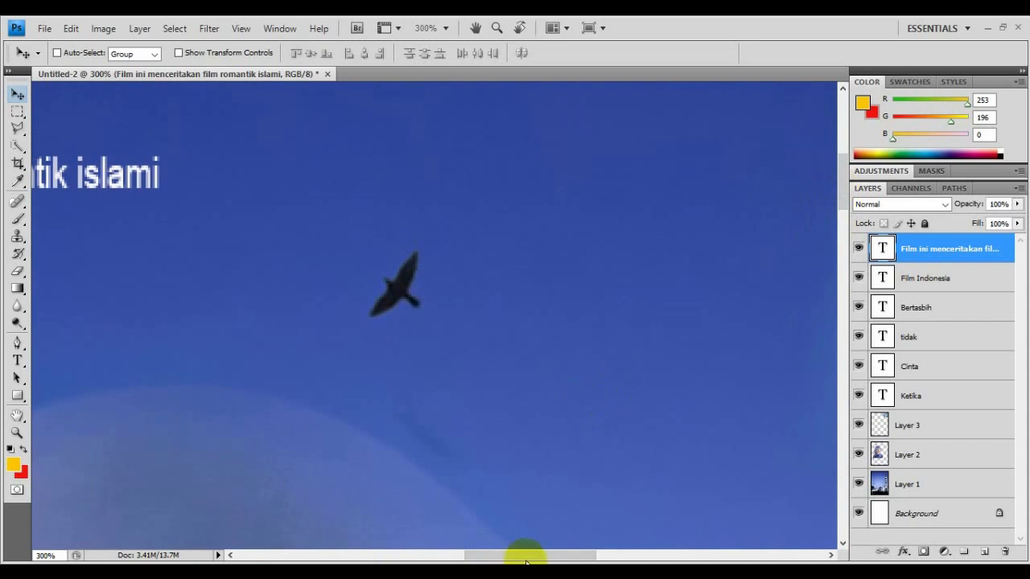
pyautogui.moveTo(525, 560); pyautogui.dragTo(427, 554)
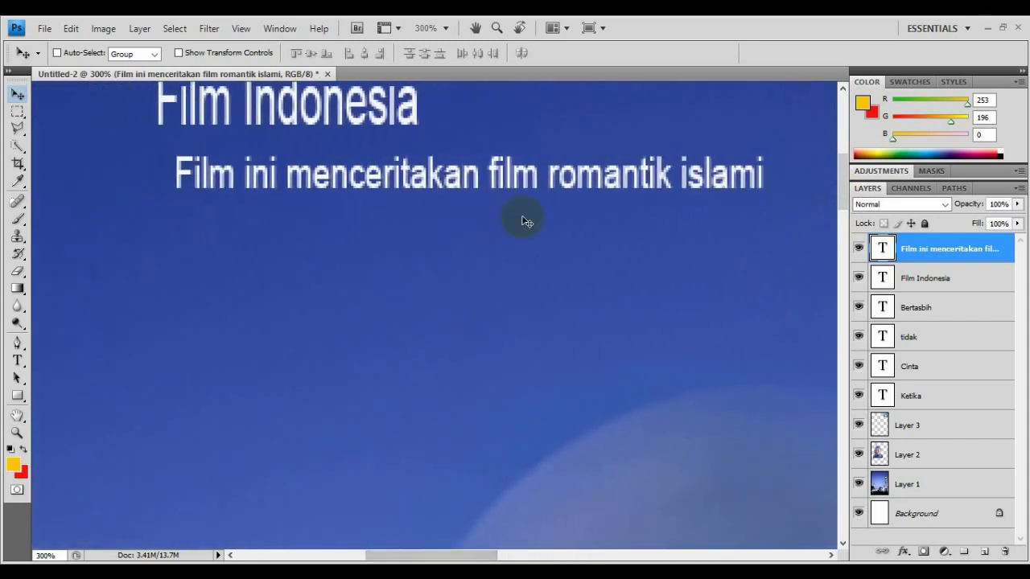
pyautogui.moveTo(552, 179); pyautogui.dragTo(528, 168)
pyautogui.press('Up')
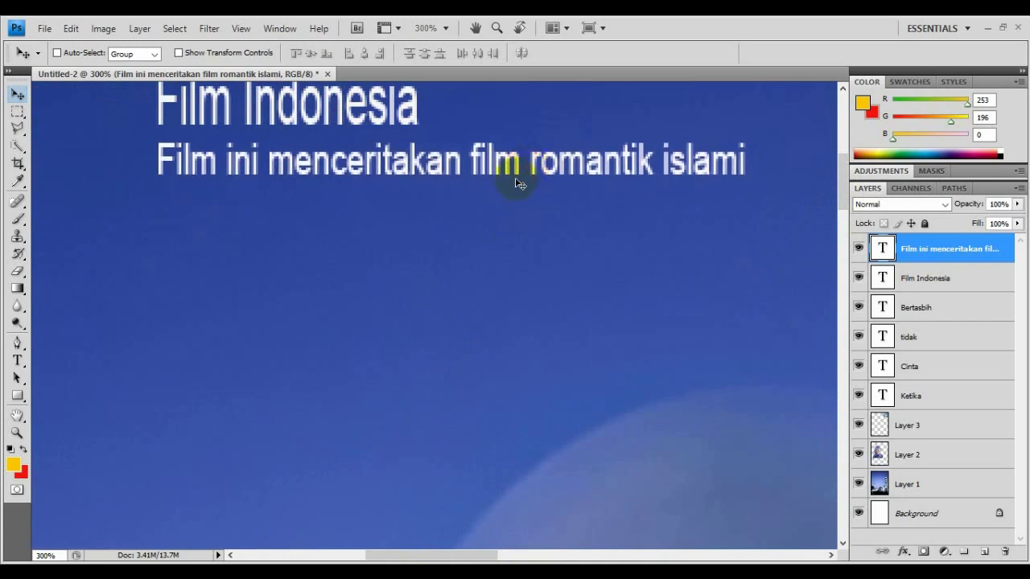
# Flatten the description line to about 63% of its height and move it up close beneath the "Film Indonesia" caption
pyautogui.hotkey('ctrl', 't')
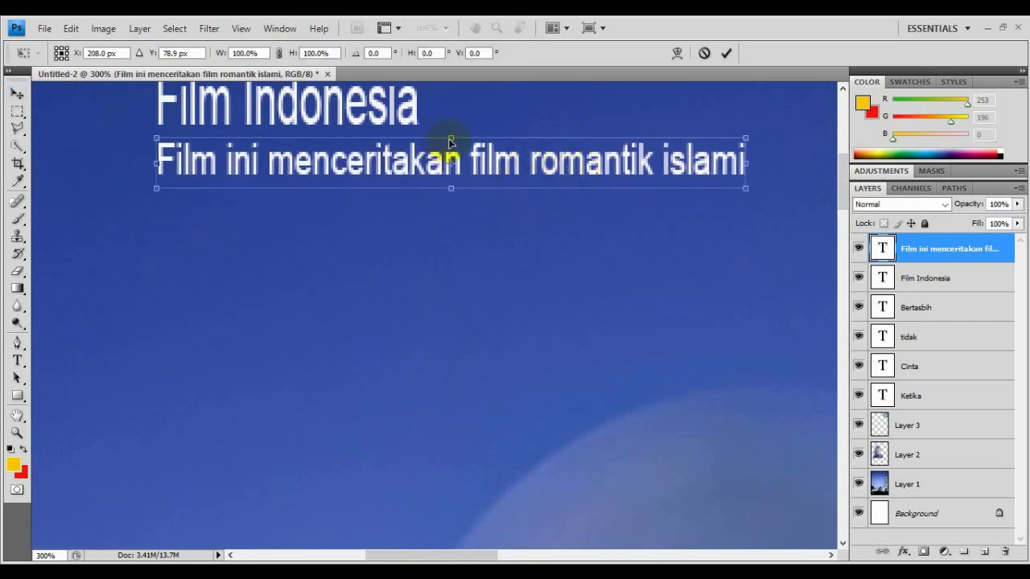
pyautogui.moveTo(450, 139); pyautogui.dragTo(454, 156)
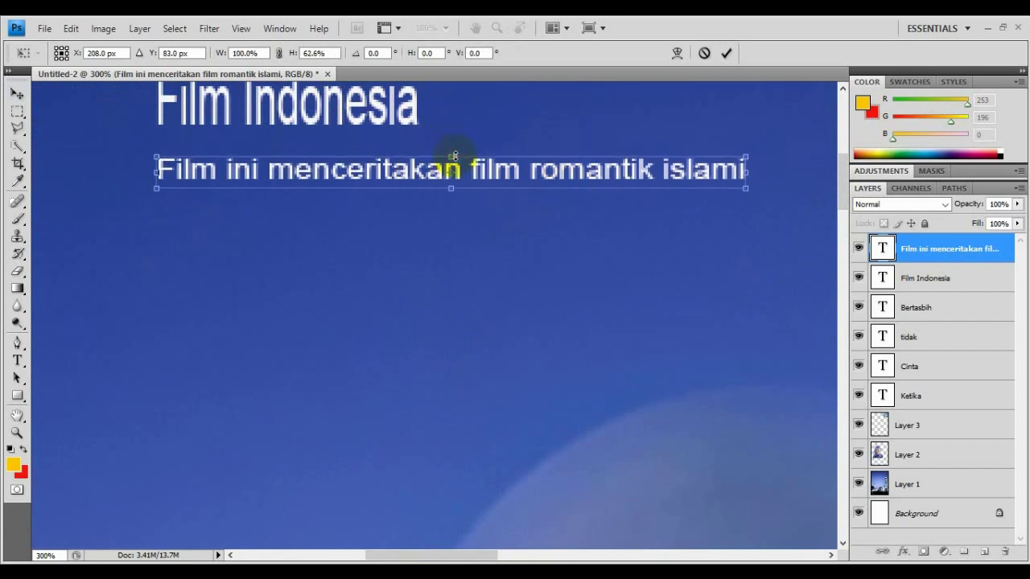
pyautogui.press('Return')
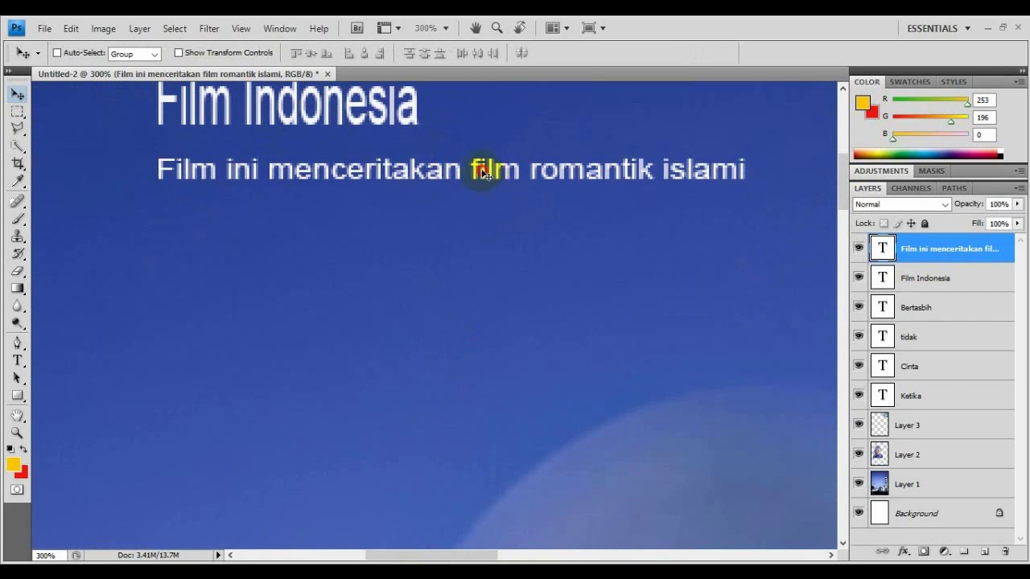
pyautogui.moveTo(485, 175); pyautogui.dragTo(481, 161)
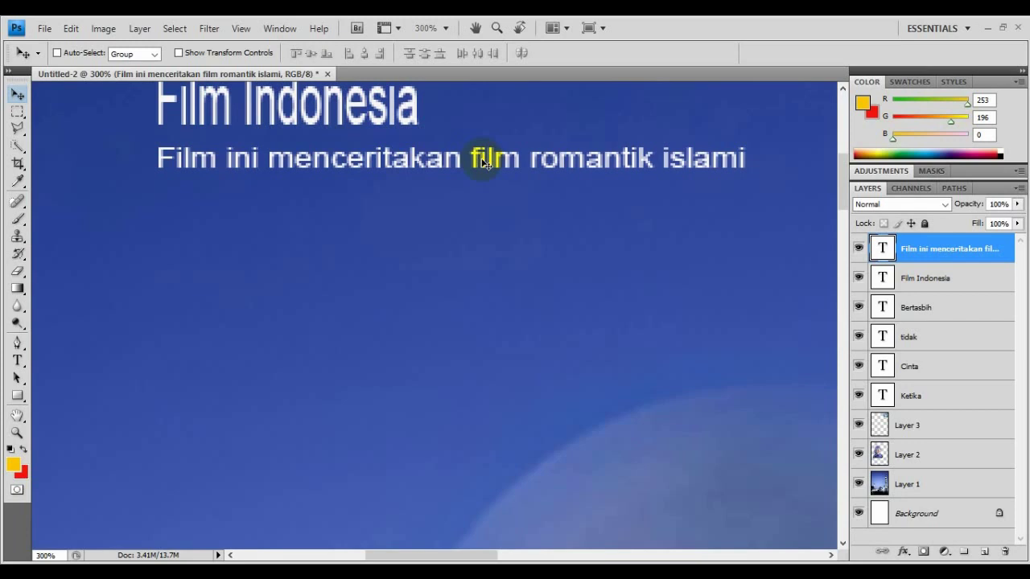
pyautogui.rightClick(881, 256)
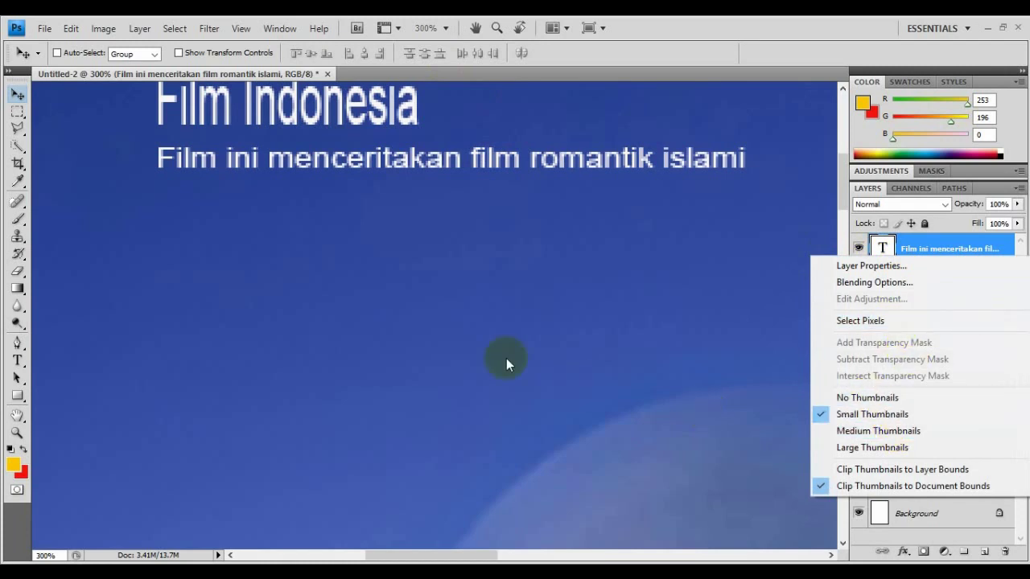
pyautogui.click(437, 288)
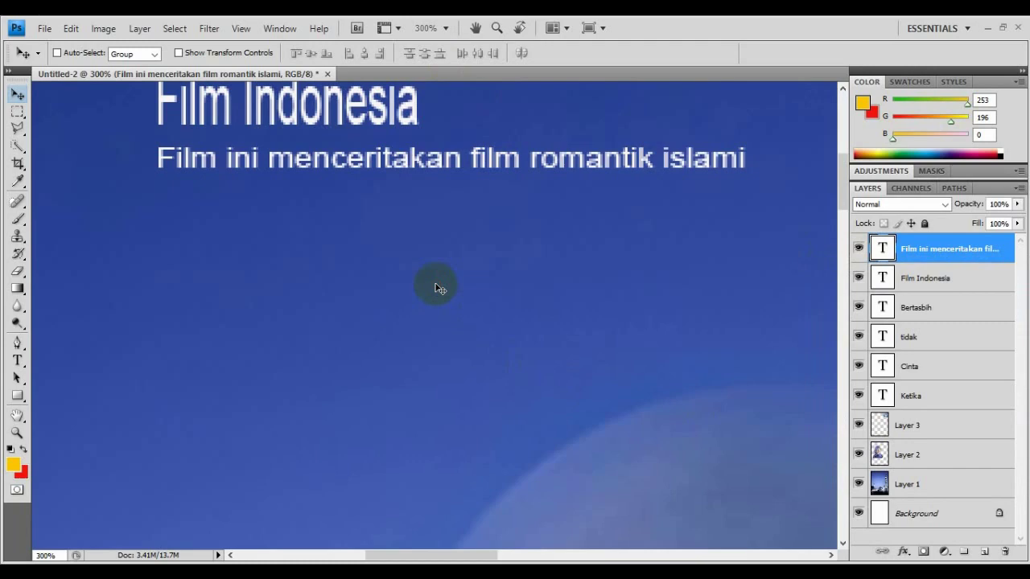
# Check the whole poster down to its title and open the Save As dialog for the document
pyautogui.scroll(-3, 436, 288)
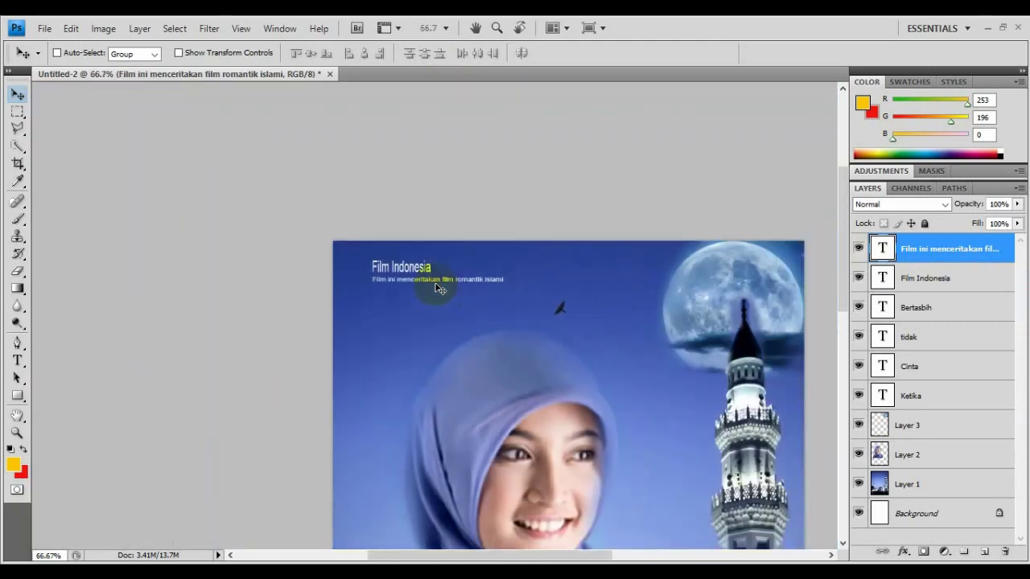
pyautogui.scroll(-1, 440, 290)
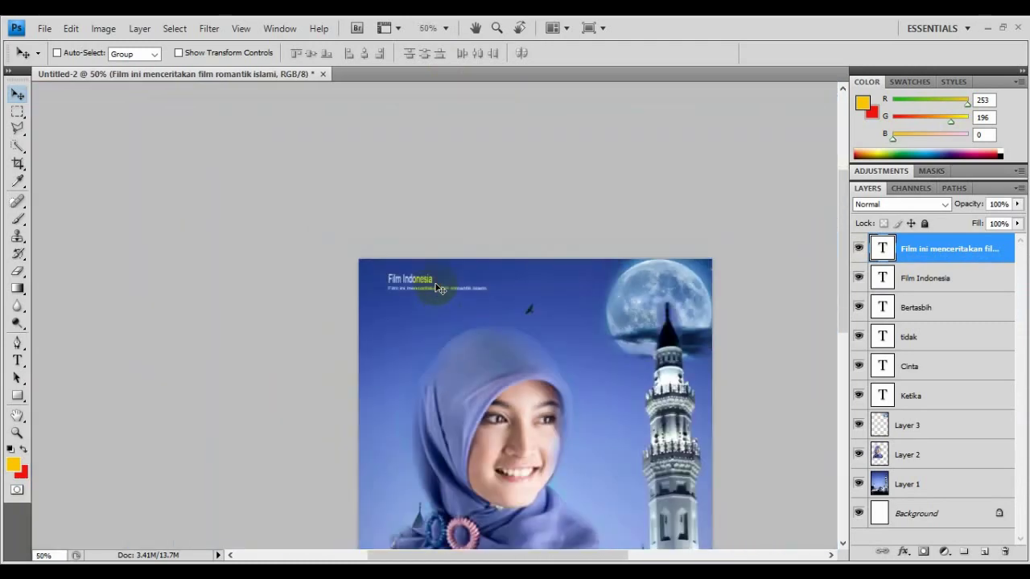
pyautogui.scroll(1, 439, 289)
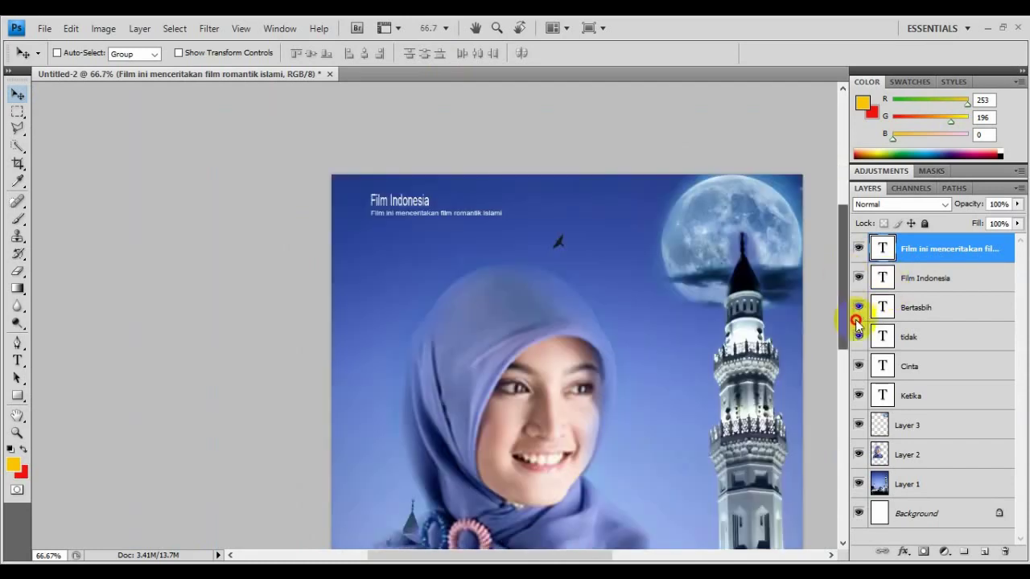
pyautogui.moveTo(858, 324); pyautogui.dragTo(862, 386)
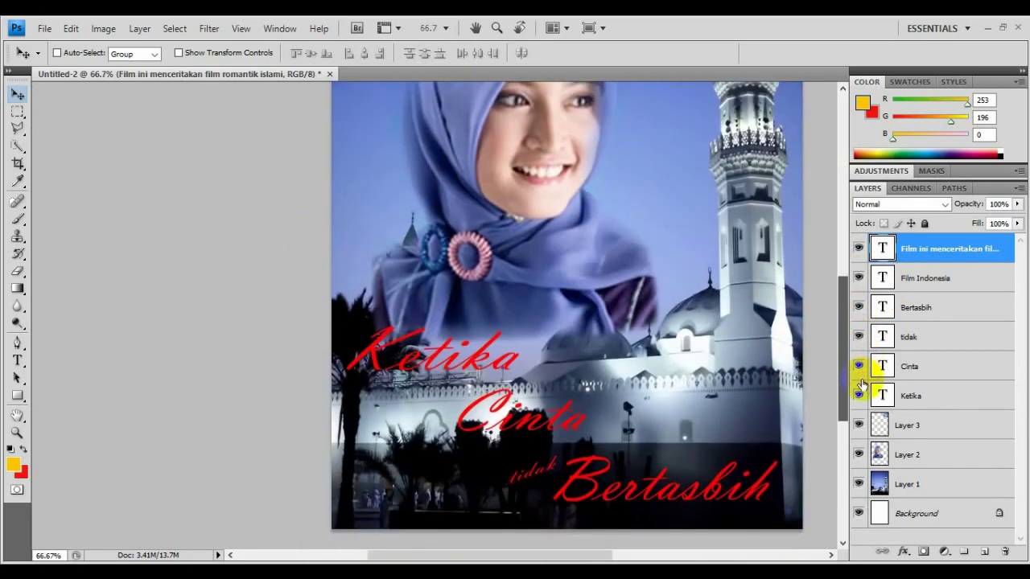
pyautogui.hotkey('ctrl', 's')
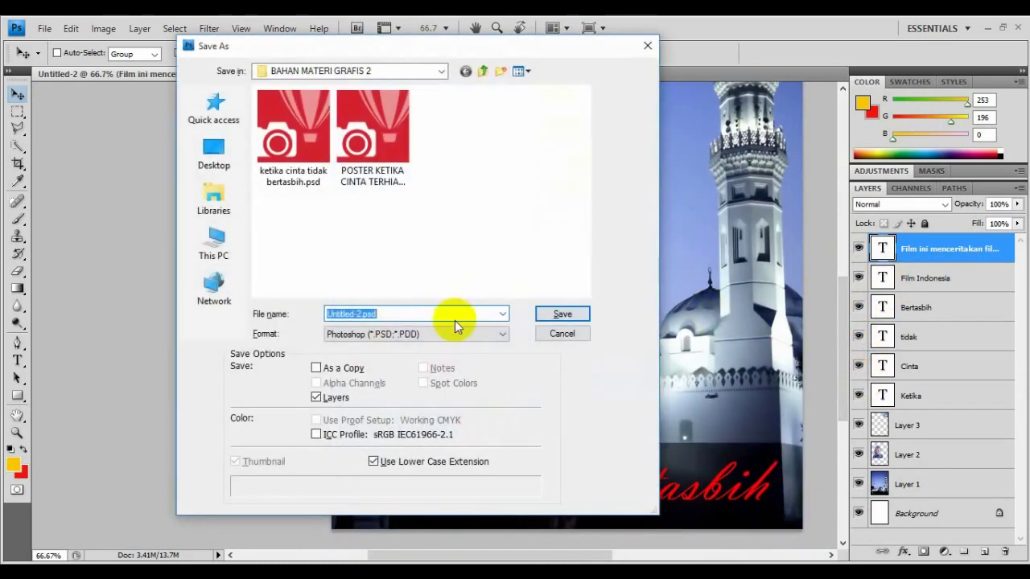